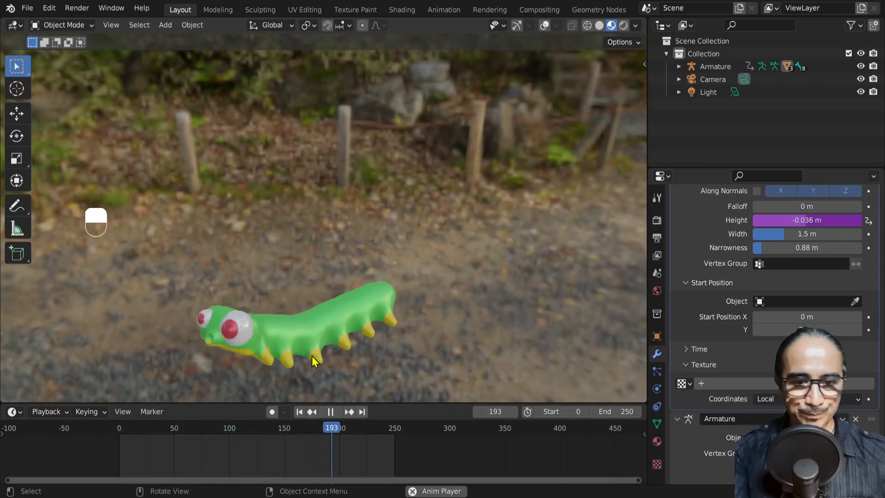
Show the viewport in solid shading and start a new General file without saving the current caterpillar scene
left_click(599, 26)
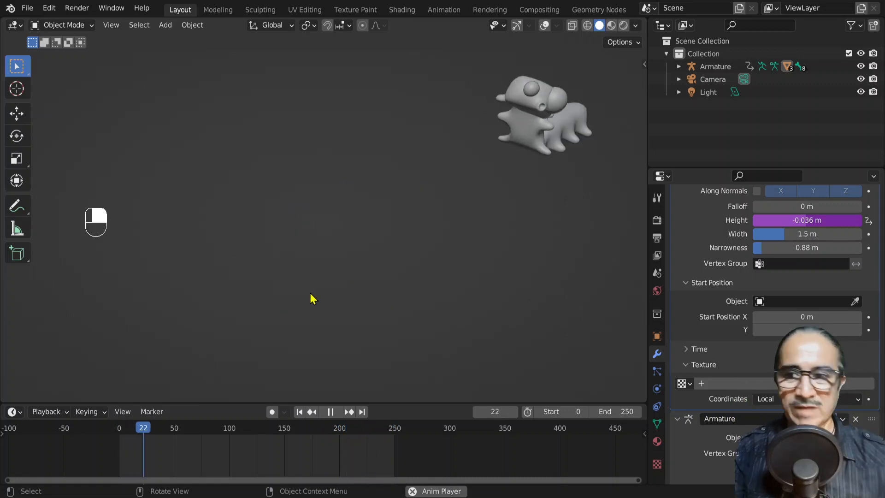
left_click(27, 8)
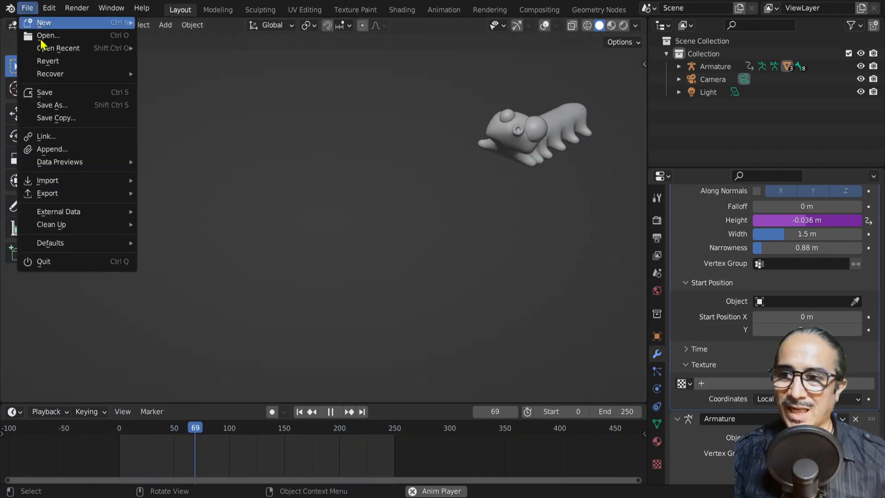
mouse_move(72, 78)
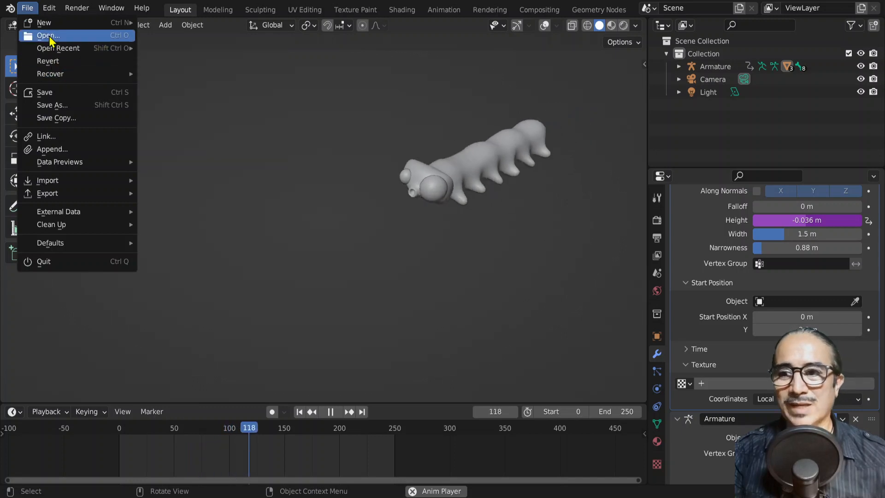
mouse_move(72, 51)
mouse_move(46, 22)
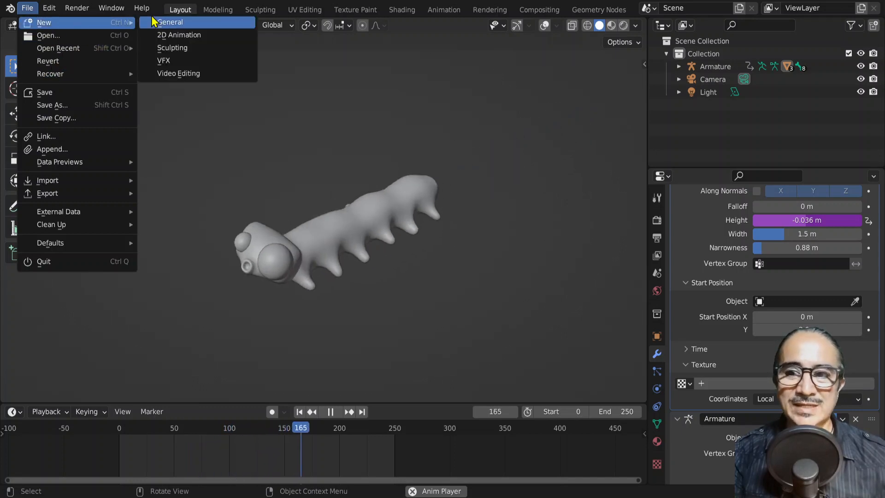
left_click(165, 22)
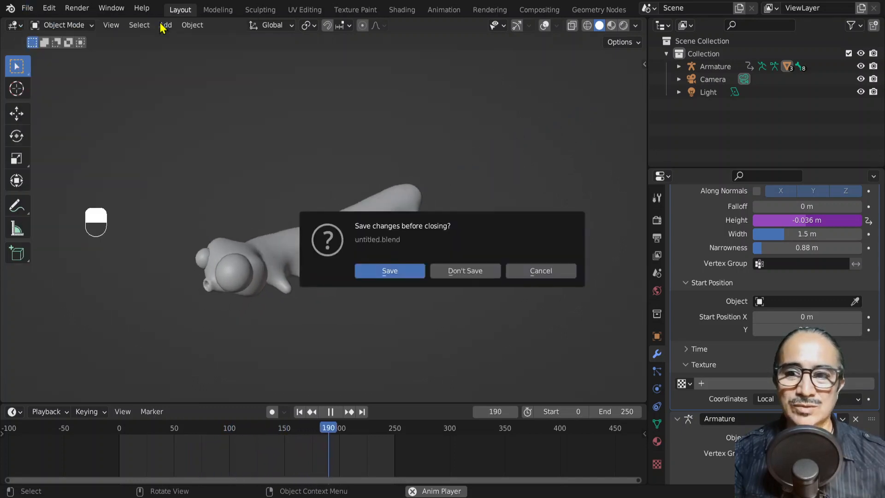
left_click(466, 275)
Stretch the default cube's mesh along the Y axis in Edit Mode into a long box
key("Tab")
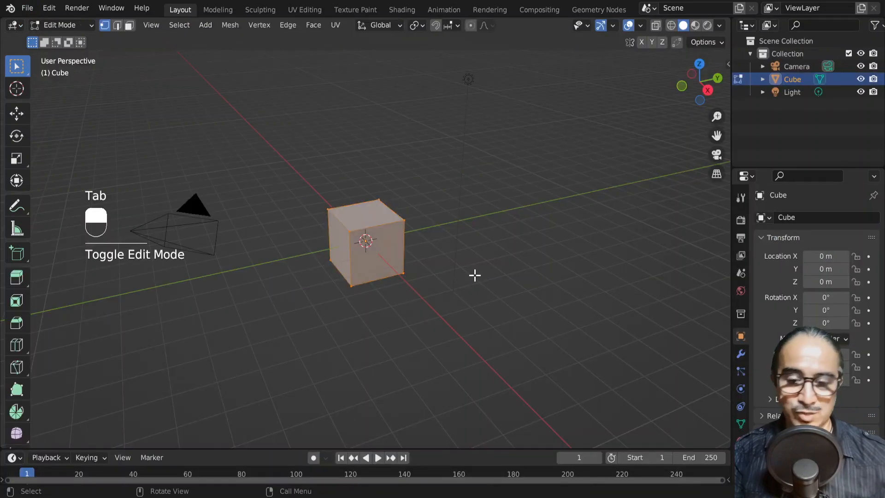
key("s")
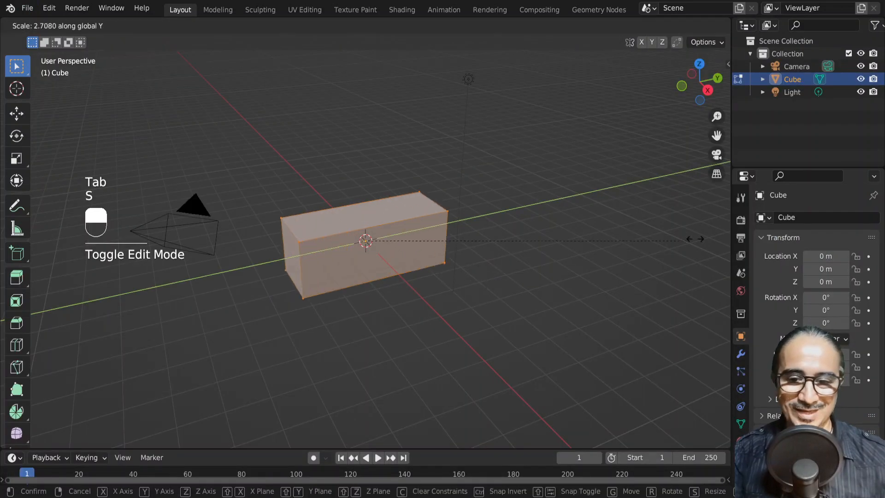
left_click(164, 186)
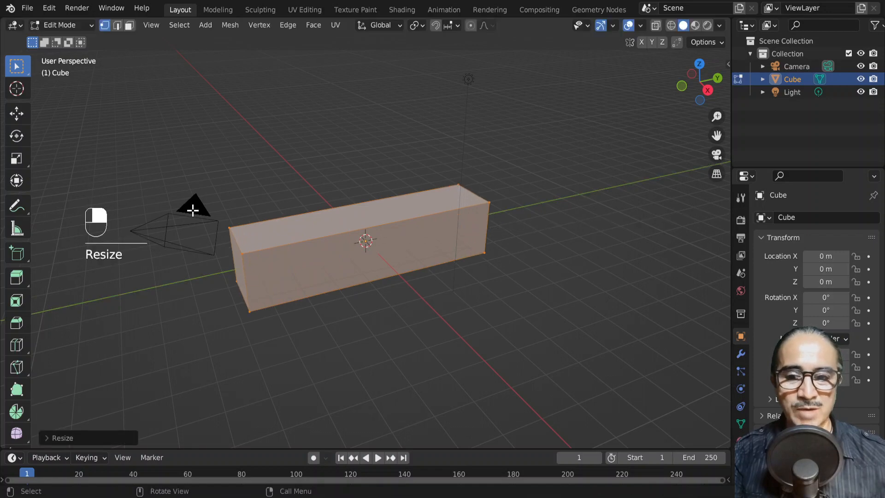
middle_click_drag(314, 271, 346, 279)
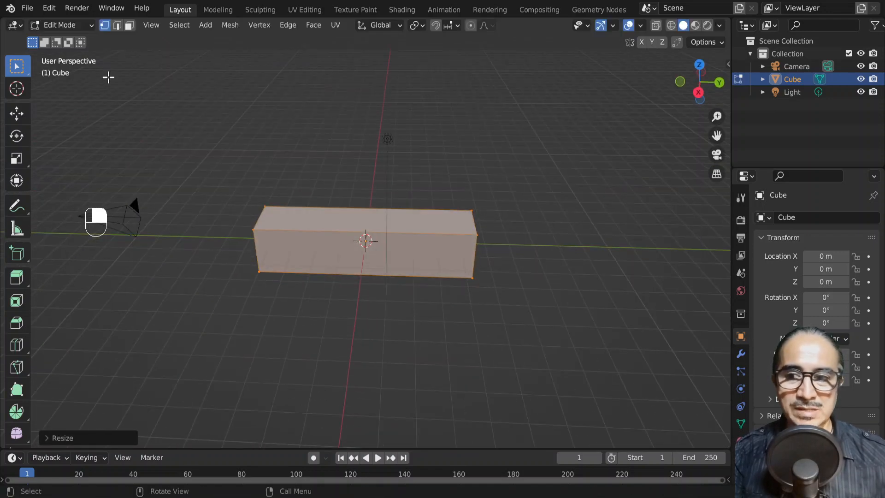
middle_click_drag(295, 235, 372, 270)
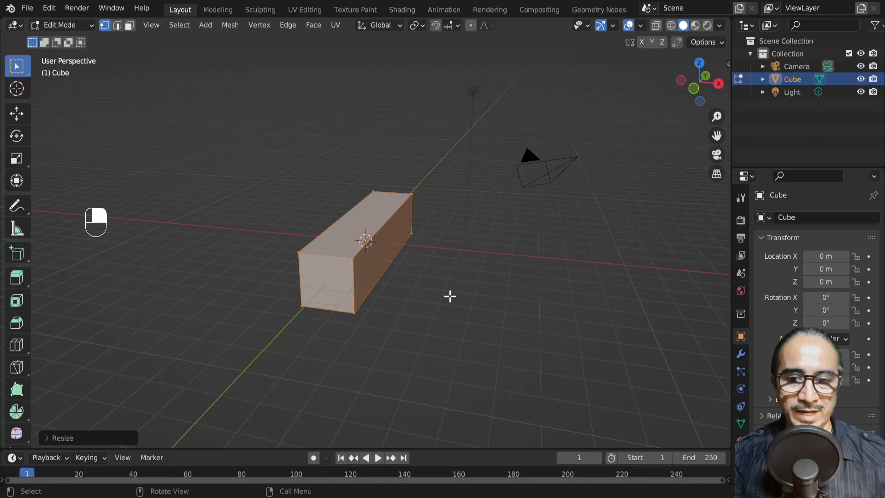
Add five evenly spaced, unslid loop cuts across the length of the box
middle_click_drag(450, 296, 371, 300)
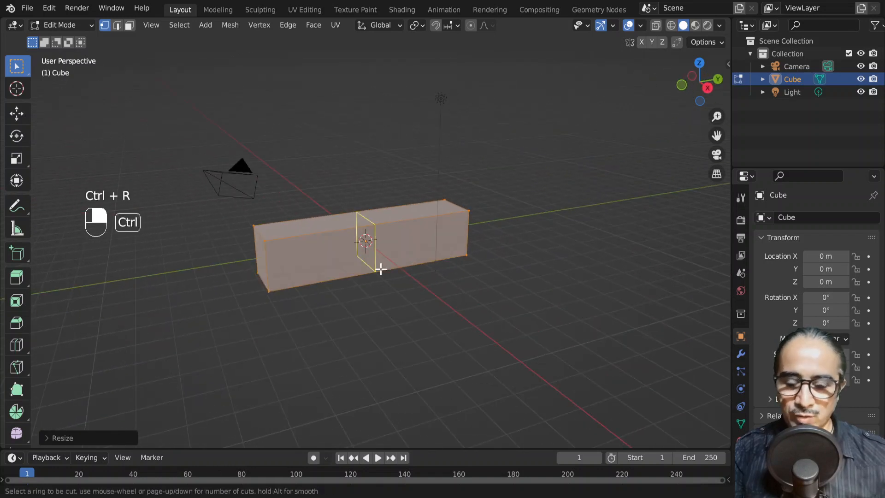
left_click(374, 238)
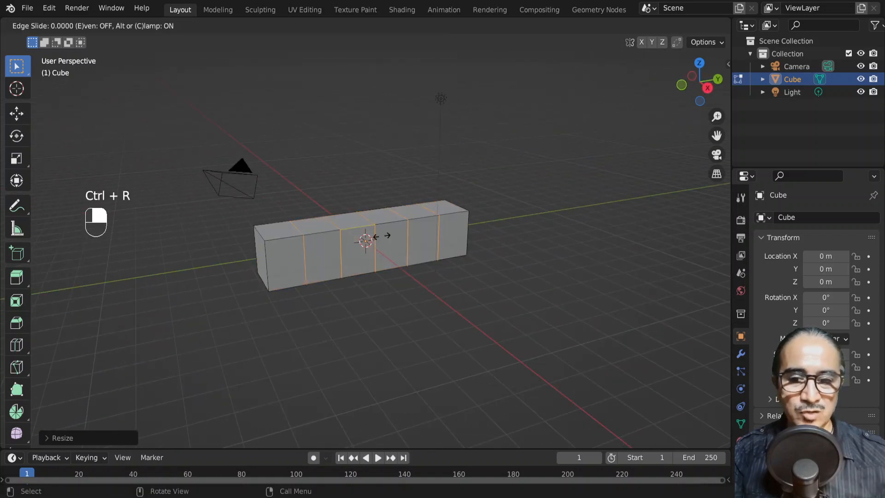
left_click(382, 236)
middle_click_drag(253, 276, 203, 116)
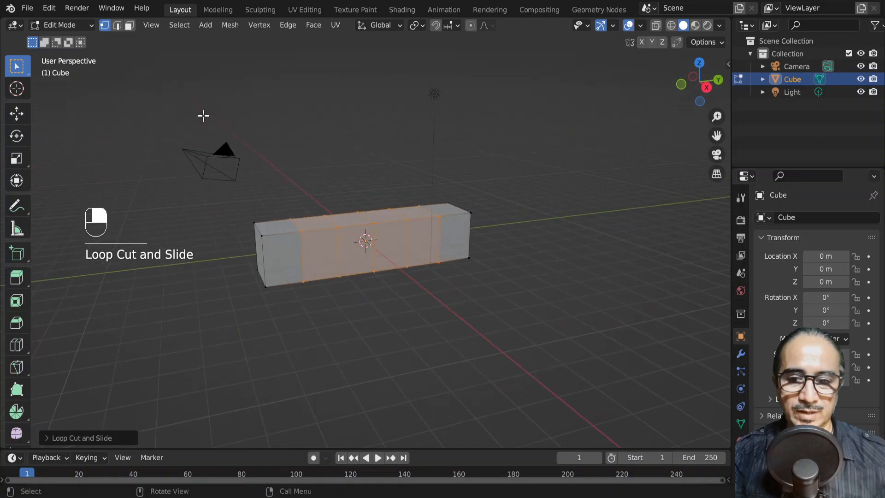
Select all faces on both long vertical sides of the box in face mode, leaving the two end faces unselected
left_click(130, 26)
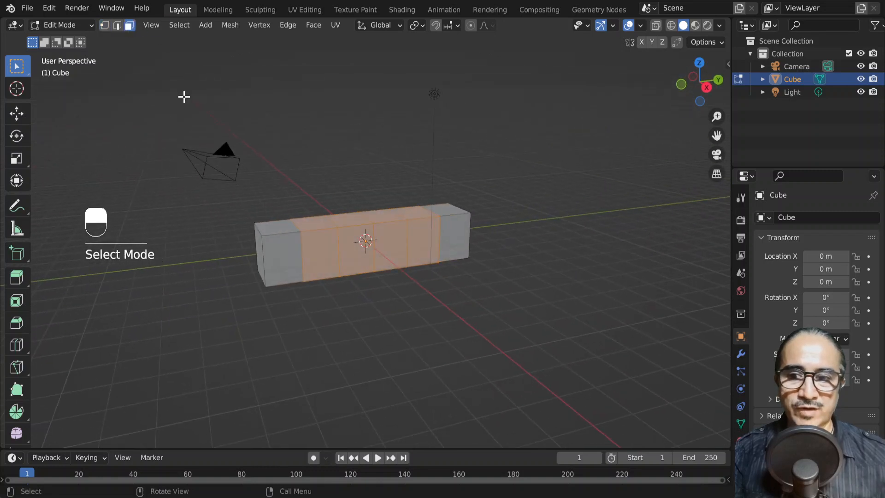
left_click(259, 260, "alt")
middle_click_drag(259, 259, 342, 288)
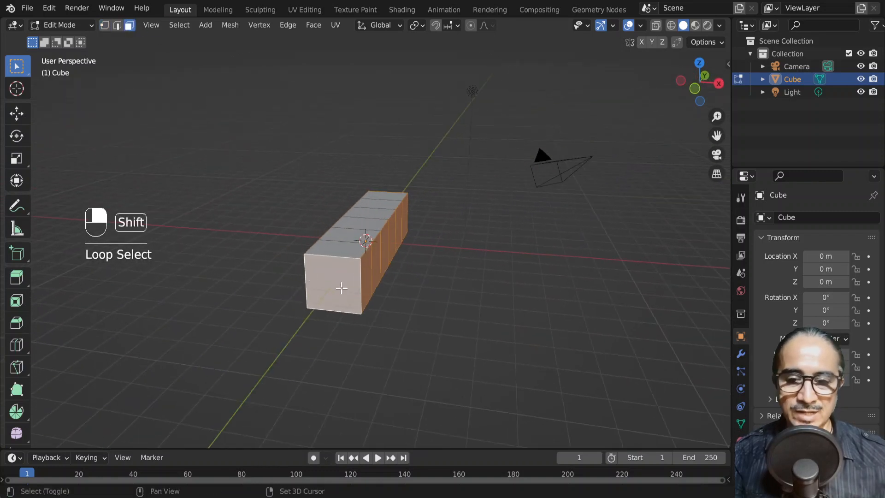
left_click(342, 288, "shift")
middle_click_drag(451, 212, 293, 266)
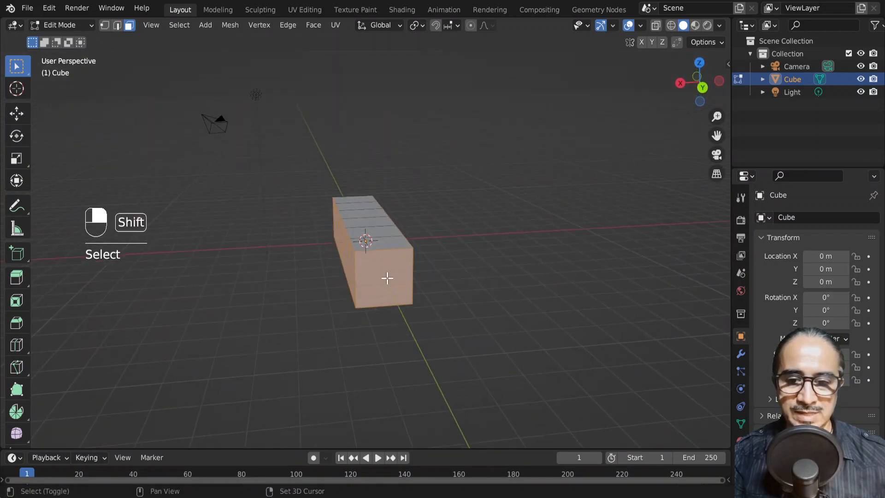
left_click(388, 278, "shift")
middle_click_drag(228, 273, 331, 315)
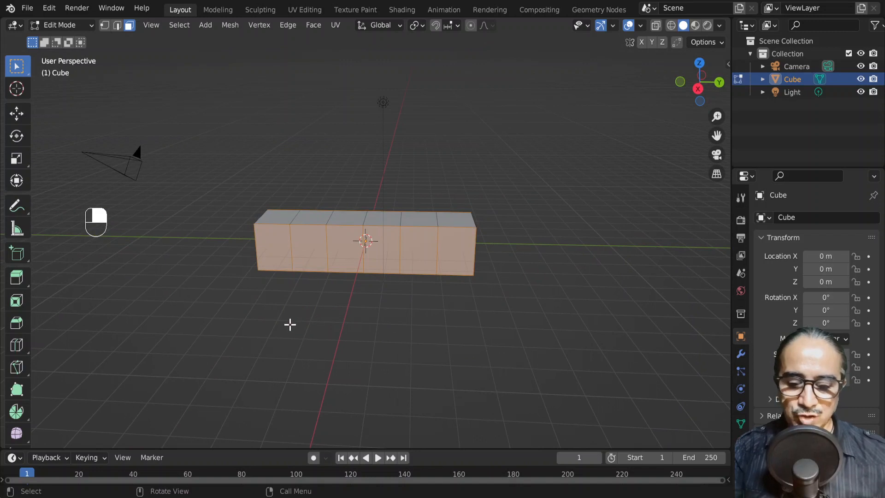
Extrude the selected side faces as individual faces by about 0.5 m
key("alt+e")
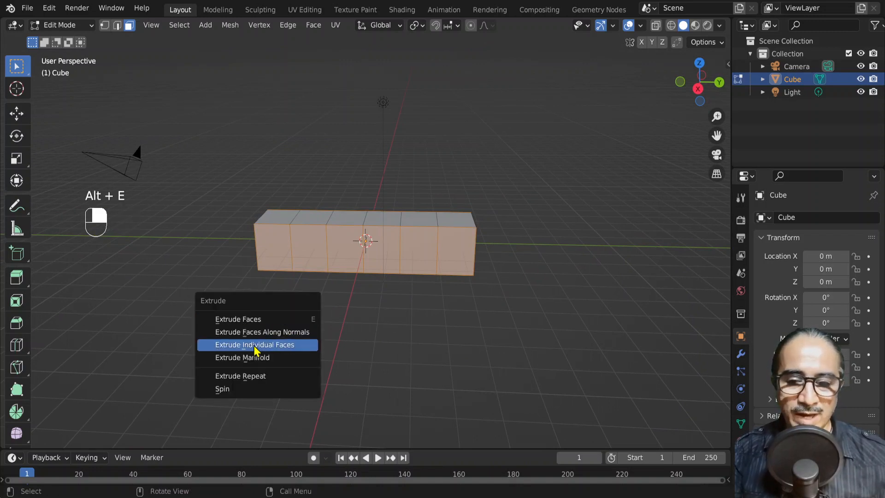
left_click(291, 350)
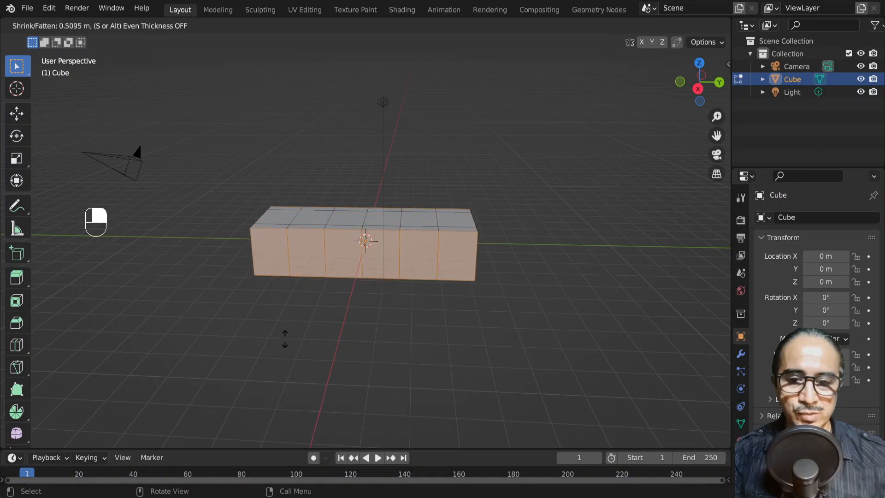
left_click(285, 338)
Set the pivot point to Individual Origins and scale down each extruded side face around its own centre
middle_click_drag(285, 338, 438, 315)
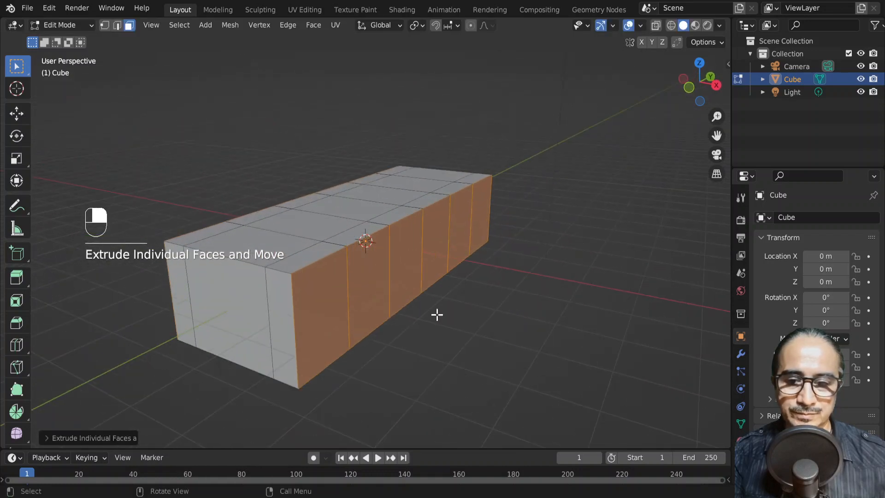
key("period")
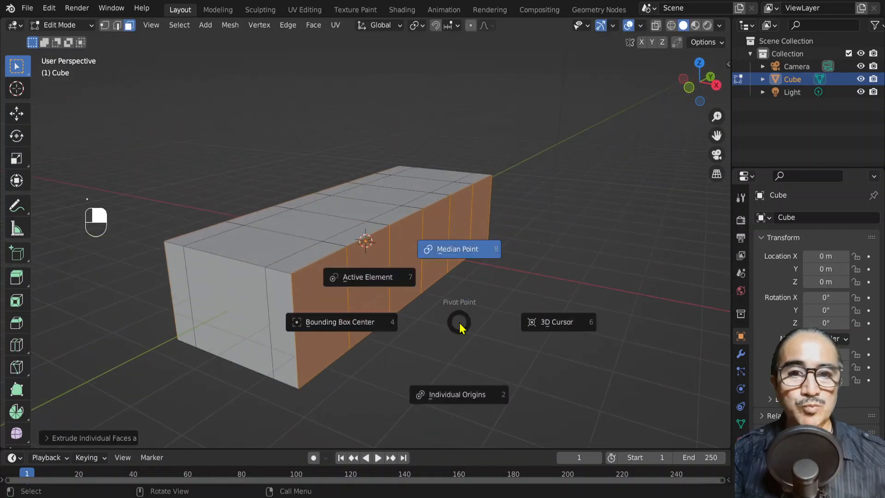
left_click(458, 396)
key("period")
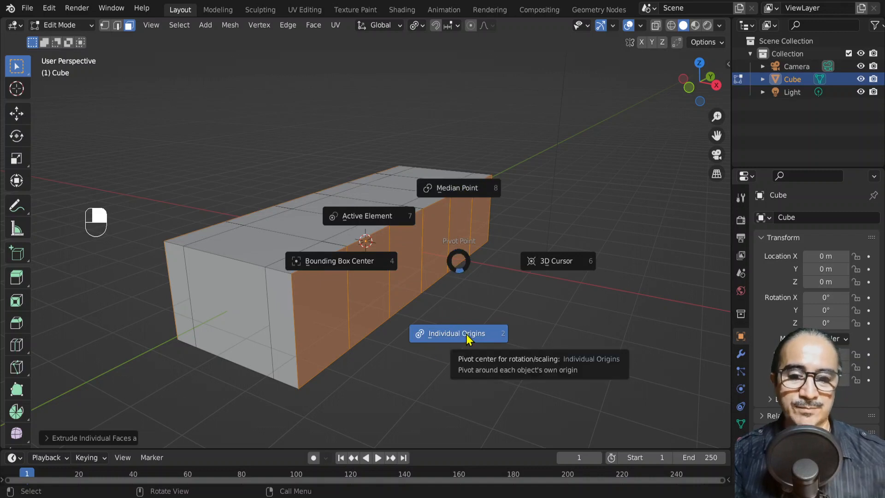
left_click(480, 344)
key("s")
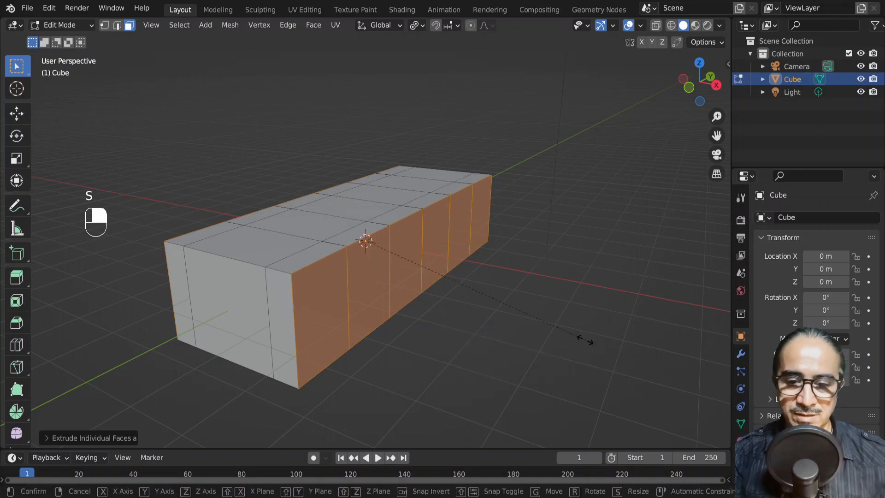
left_click(476, 270)
Shrink the small side faces slightly along Z and move them down to the level of the body's underside
middle_click_drag(477, 270, 439, 277)
key("s")
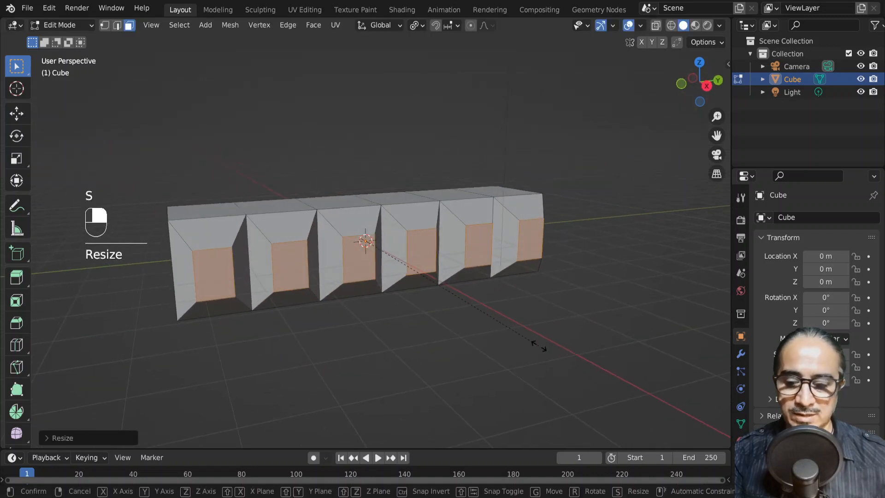
key("z")
left_click(506, 327)
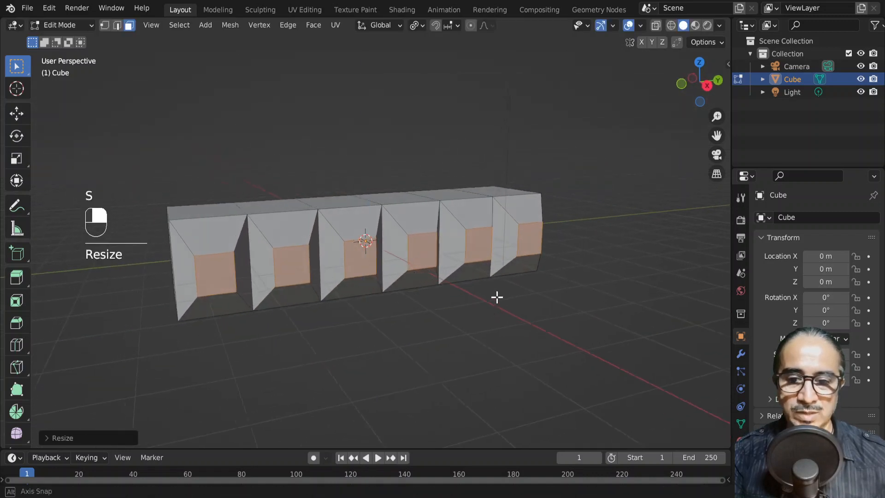
middle_click_drag(496, 297, 493, 314)
key("g")
key("z")
left_click(500, 289)
Extrude the small side faces as individual faces by about 0.9 m to form the legs
key("alt+e")
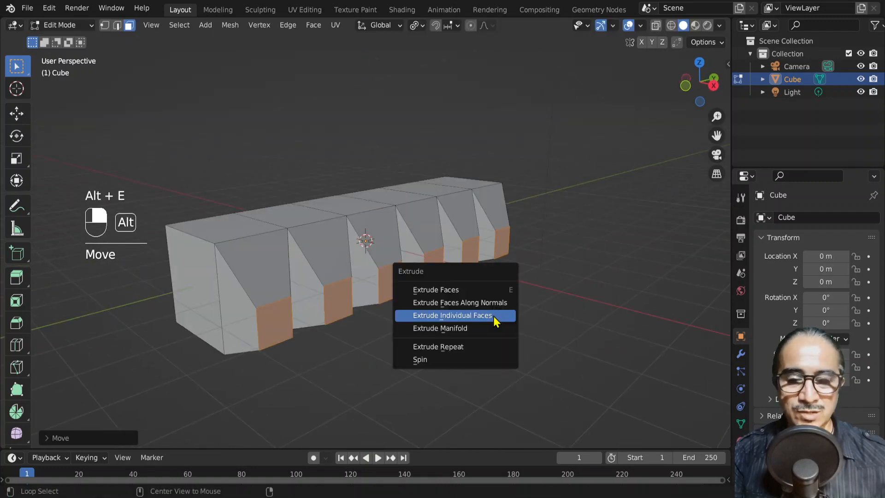
left_click(454, 318)
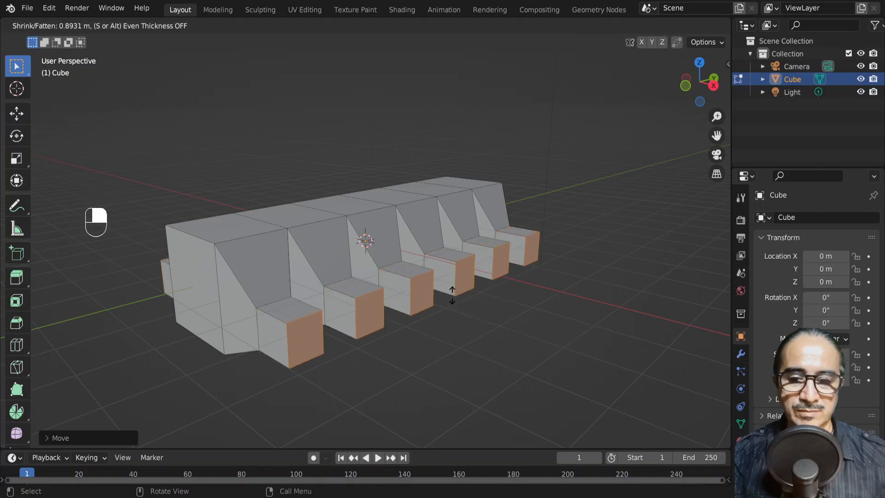
left_click(435, 293)
middle_click_drag(435, 293, 411, 333)
Return to Object Mode, add a Subdivision Surface modifier to the body, and widen the properties area
key("Tab")
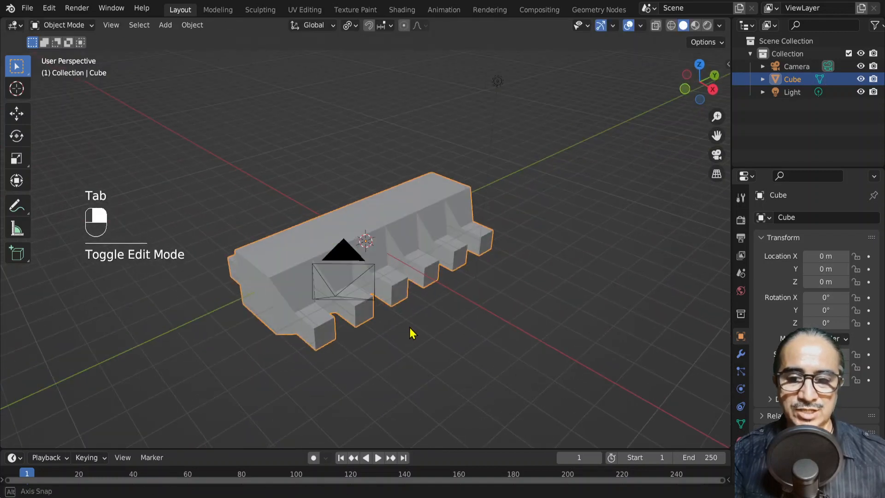
left_click(73, 28)
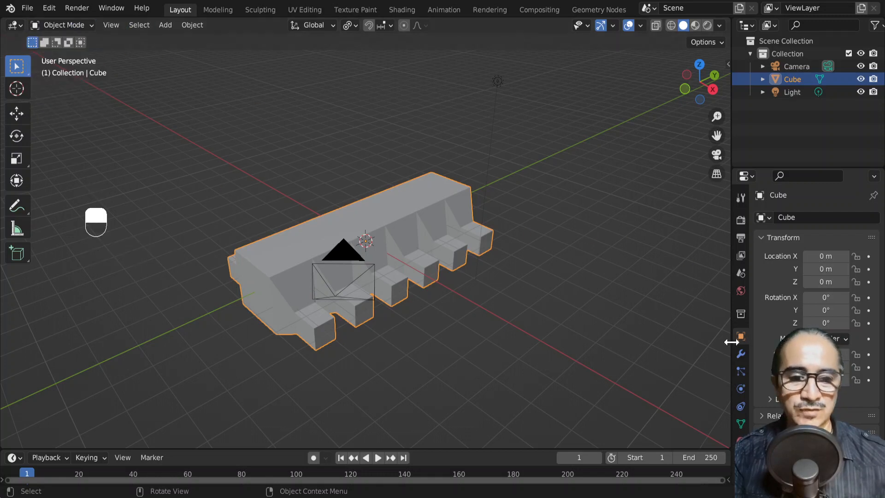
left_click(741, 356)
left_click(788, 218)
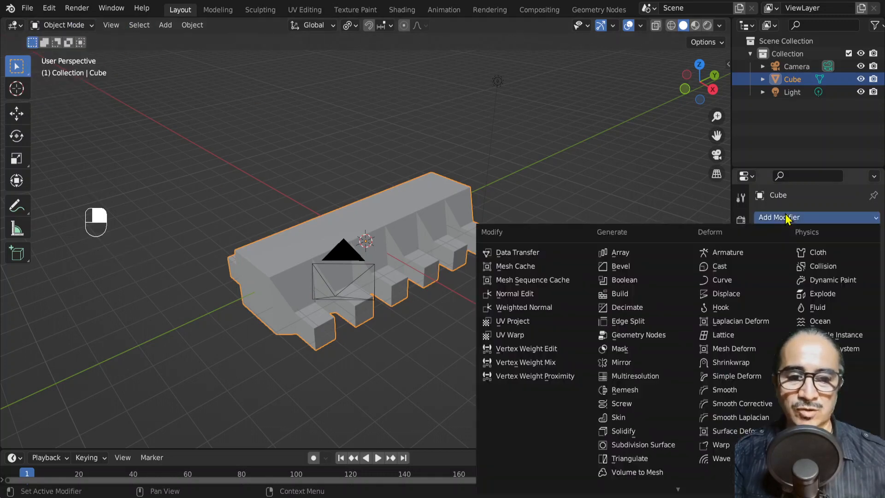
left_click(654, 445)
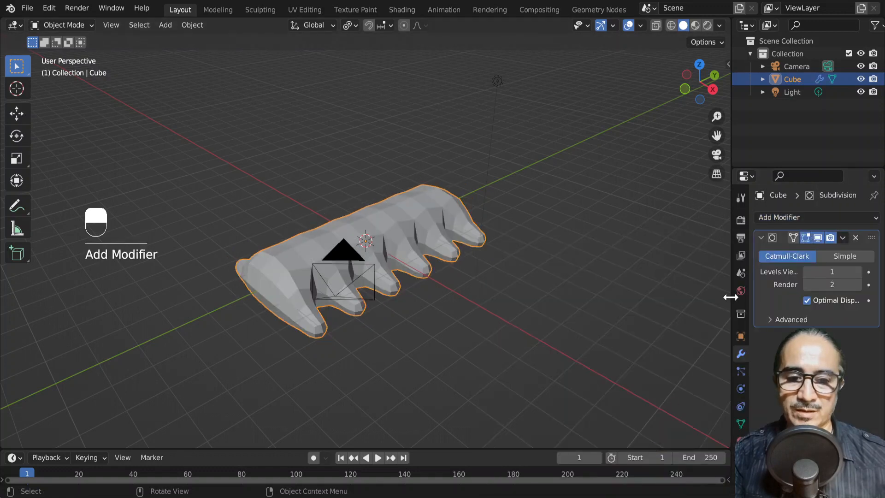
left_click_drag(731, 298, 645, 295)
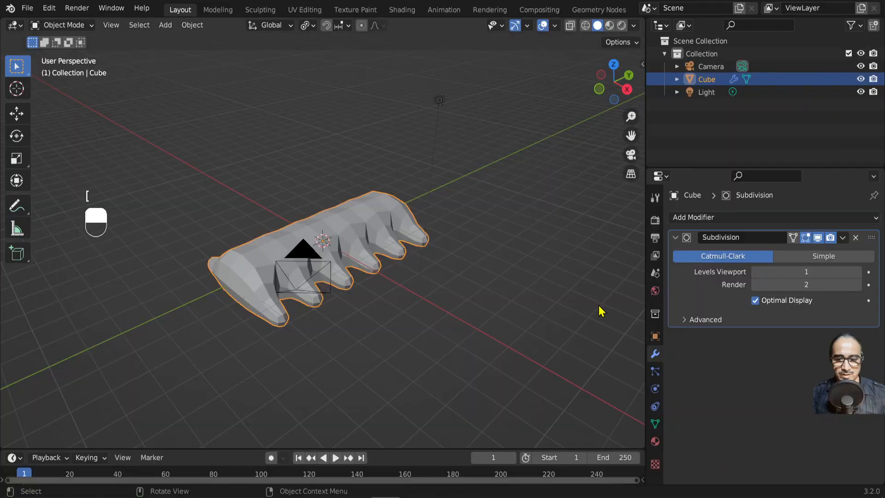
Extrude the end face at the body's negative Y end outward to form the head, and check the shape in Object Mode
scroll(406, 252, "up", 2)
middle_click_drag(405, 253, 221, 308)
key("Tab")
left_click(191, 301)
middle_click_drag(259, 269, 375, 251, "shift")
middle_click_drag(345, 294, 420, 261)
key("e")
left_click(283, 288)
key("Tab")
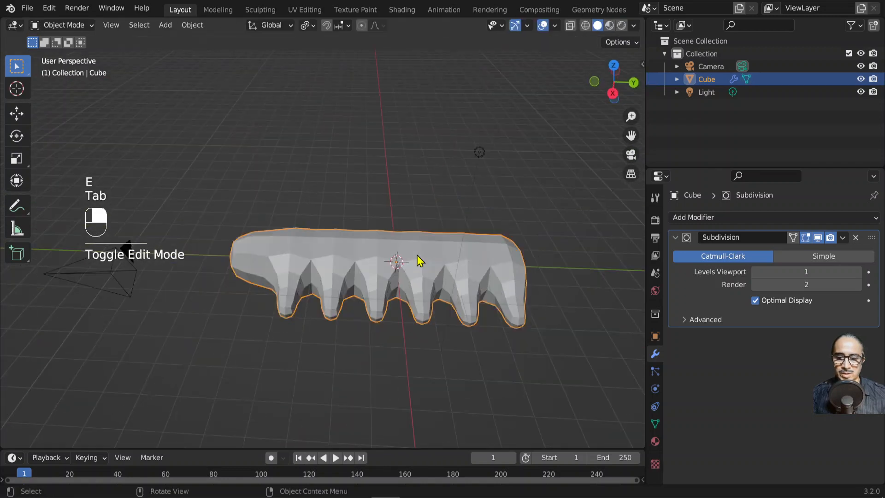
key("KP_3")
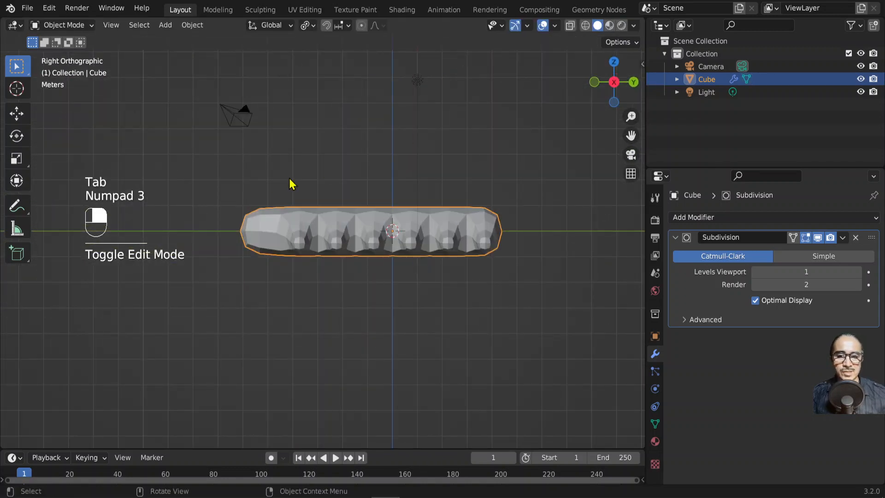
mouse_move(363, 223)
middle_mouse_down()
mouse_move(466, 241)
mouse_move(426, 251)
mouse_move(375, 231)
middle_mouse_up()
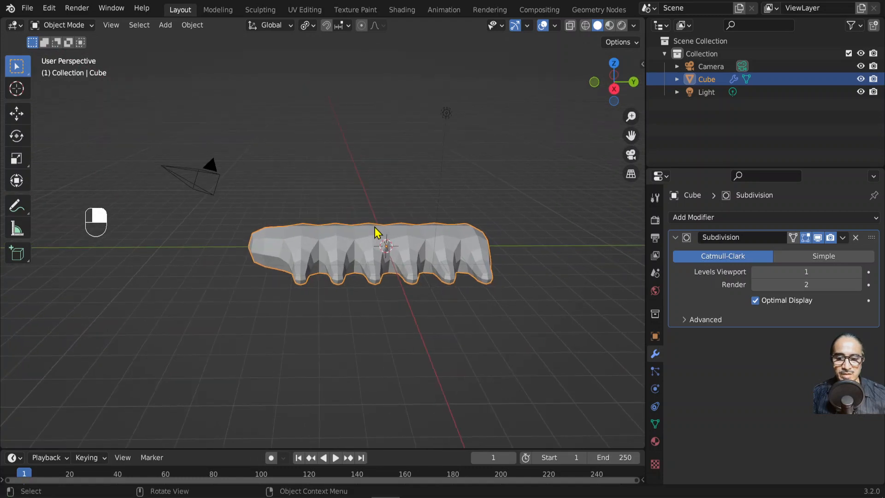
Shade the caterpillar body smooth
right_click(381, 236)
left_click(380, 234)
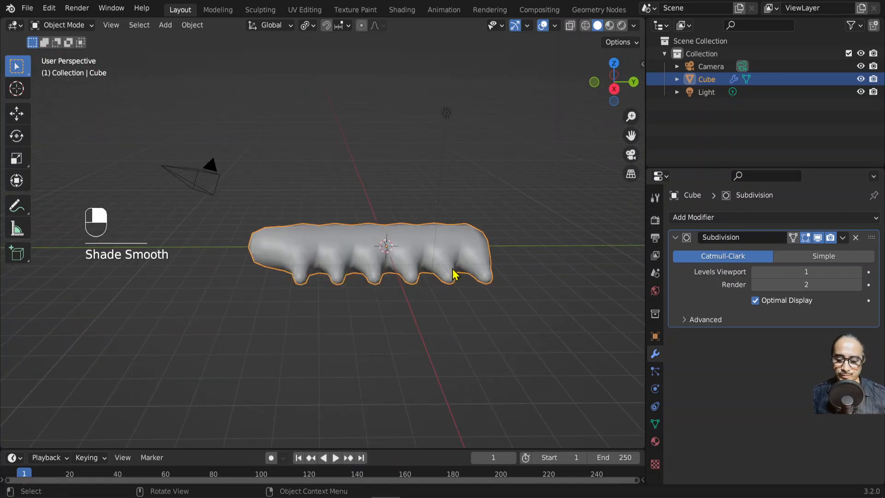
Add a single-bone armature to the scene and enter Edit Mode on it
left_click(166, 25)
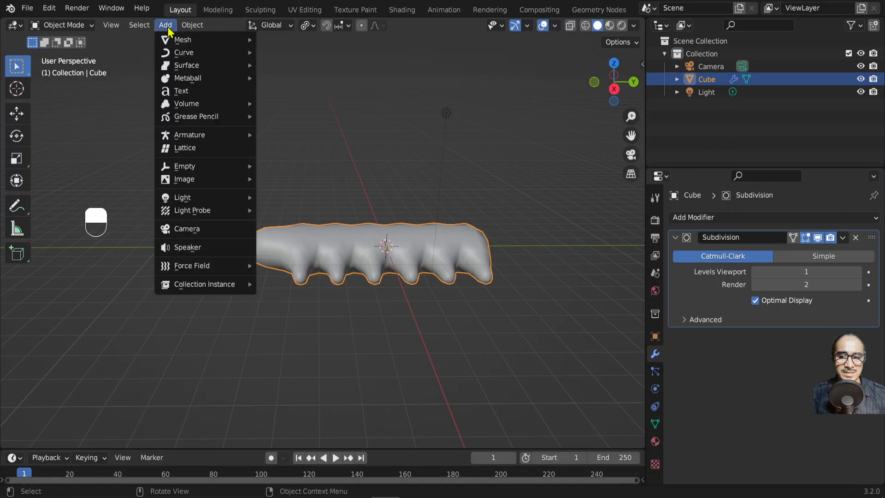
mouse_move(193, 140)
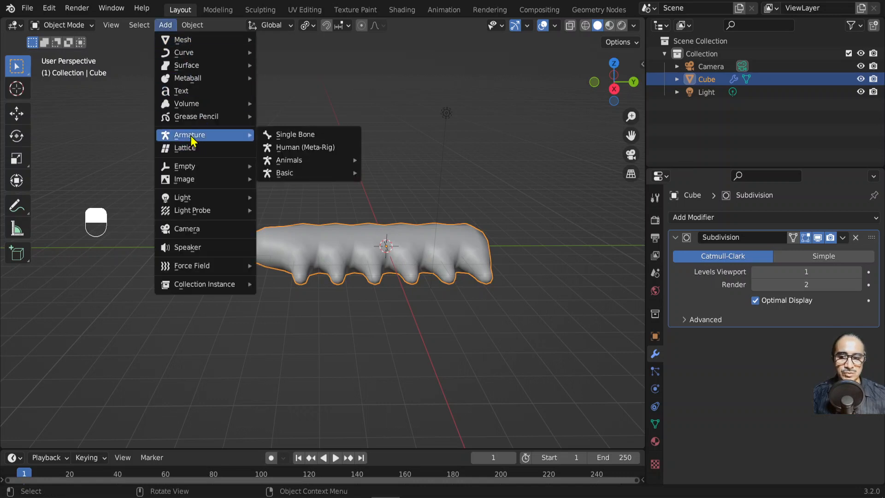
left_click(319, 138)
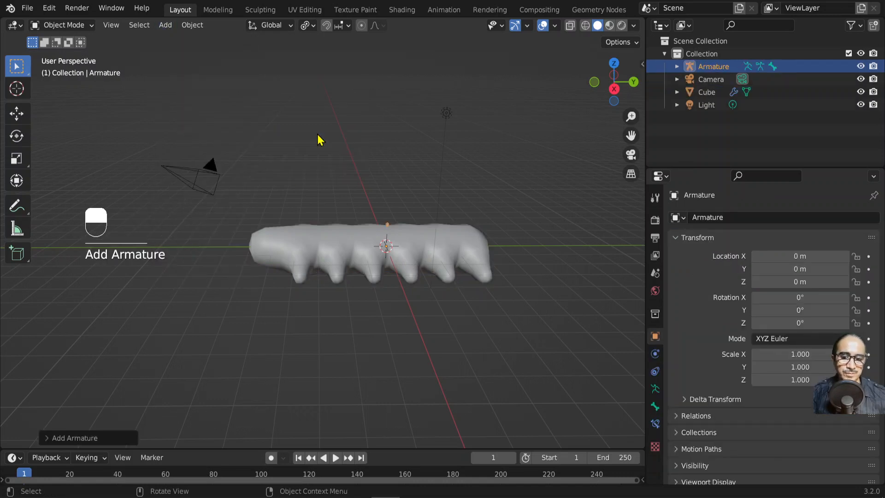
left_click(87, 25)
left_click(65, 54)
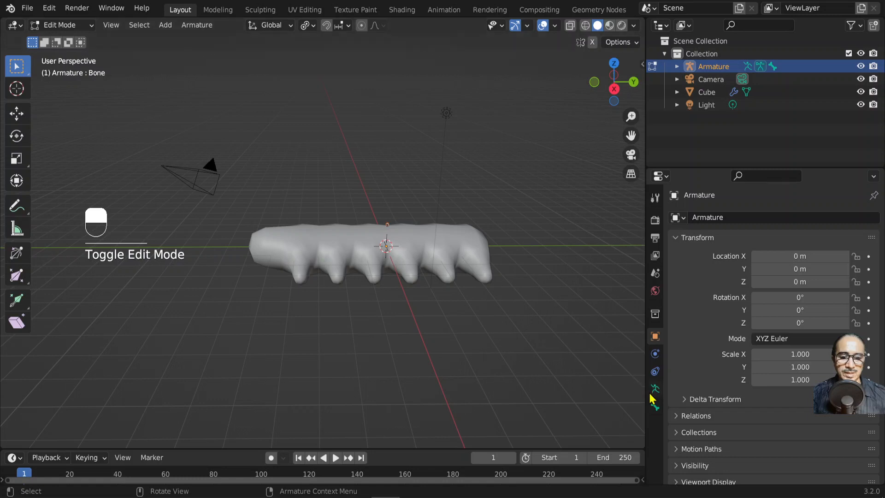
Enlarge the properties area and set the armature's viewport display to In Front
left_click_drag(645, 383, 595, 381)
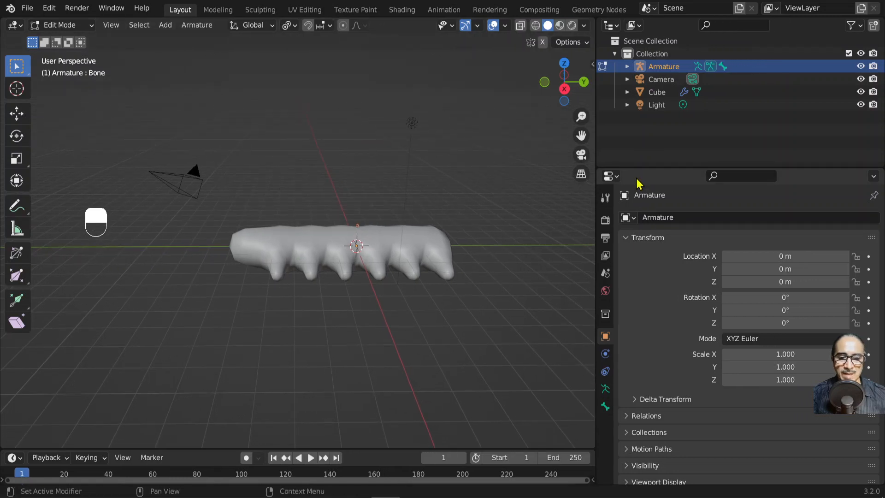
left_click_drag(635, 168, 634, 48)
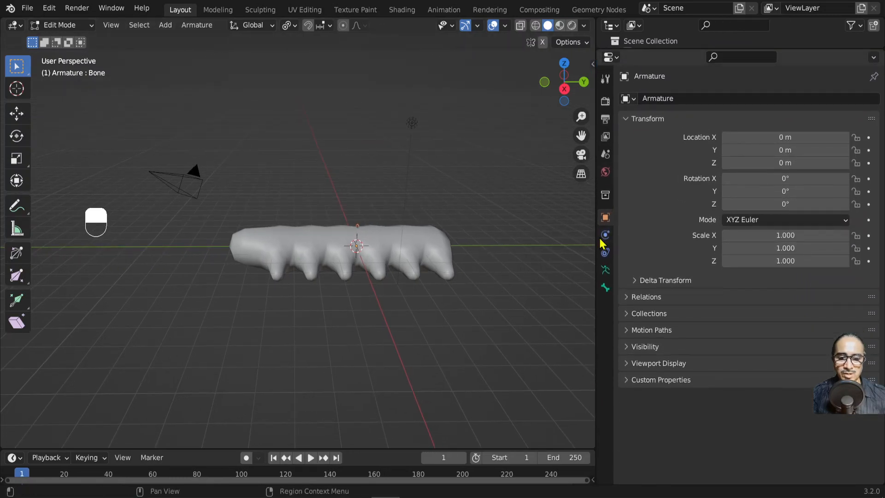
left_click(605, 271)
left_click(662, 282)
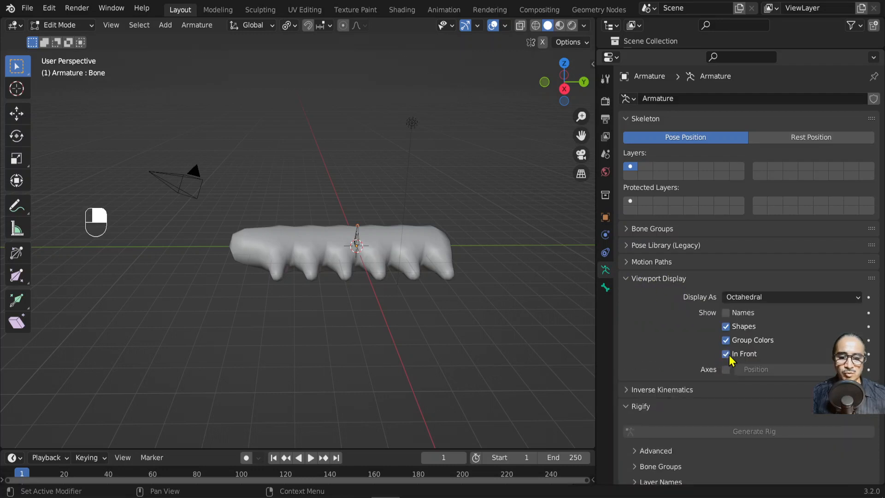
Move the bone's tip up along Z well above the body and select the whole lengthened bone
left_click_drag(375, 224, 375, 225)
mouse_move(375, 225)
middle_mouse_down()
mouse_move(439, 271)
mouse_move(406, 256)
mouse_move(385, 224)
middle_mouse_up()
middle_click_drag(368, 265, 346, 206)
key("g")
key("z")
left_click(380, 179)
left_click(347, 208)
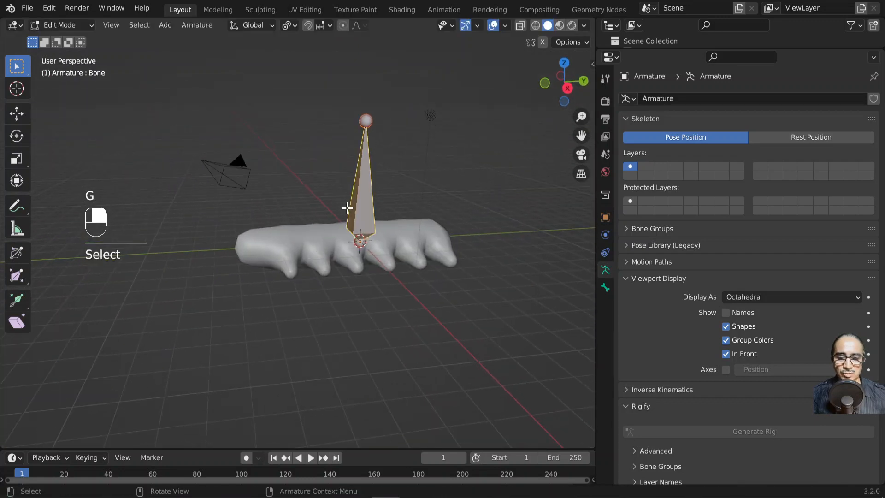
In the right orthographic view, duplicate the vertical bone and rotate the copy to lie along the body toward negative Y
key("KP_3")
scroll(380, 289, "up", 2)
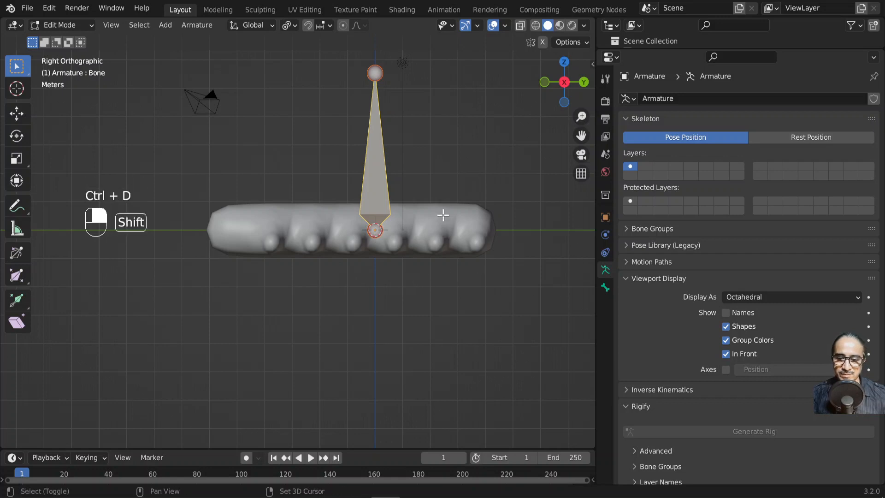
key("shift+d")
key("r")
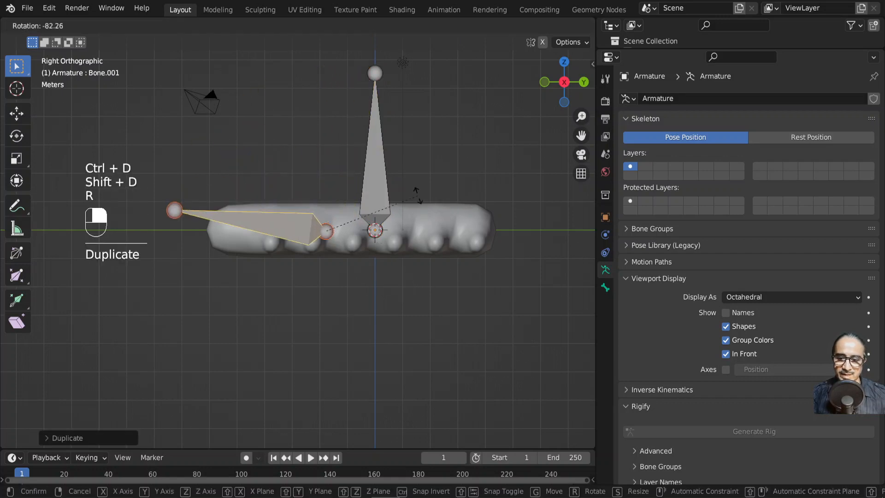
left_click(174, 225)
Move the copied bone's tip back inside the head and shift its base slightly, so the bone lies within the front half
left_click(174, 225)
key("g")
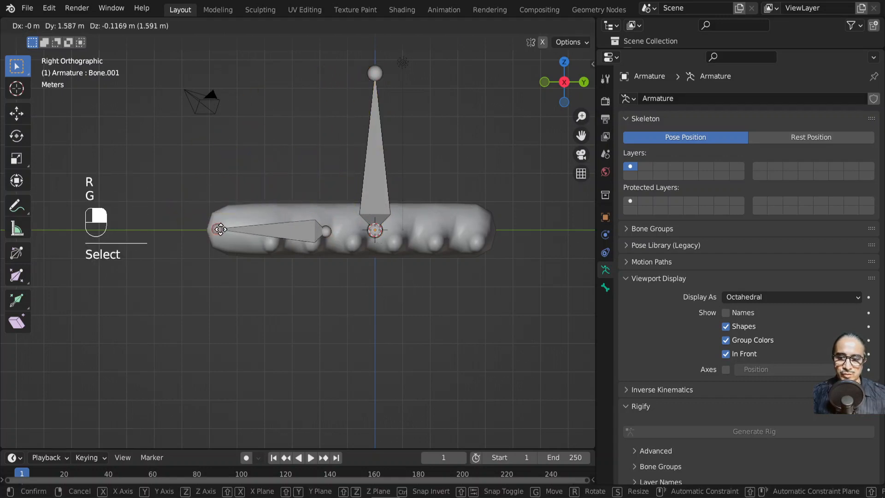
left_click(223, 230)
left_click(316, 236)
key("g")
left_click(313, 236)
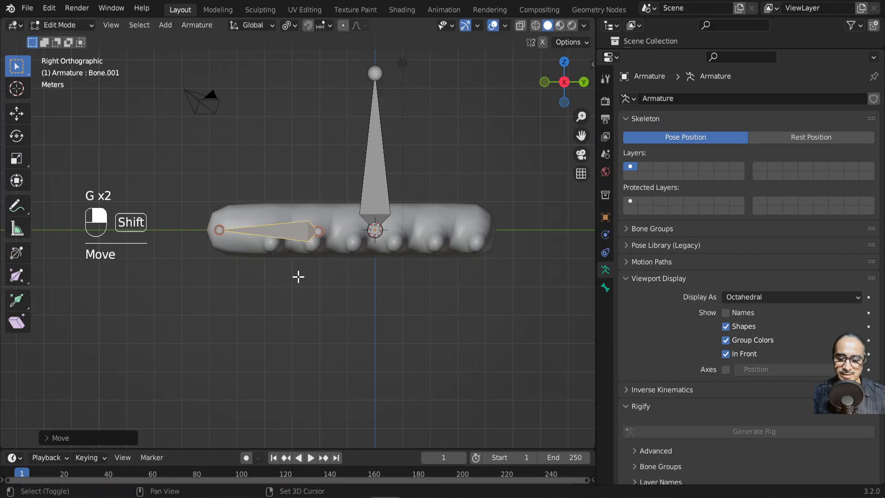
Duplicate the front bone, rotate the copy to point toward positive Y, place it in the rear half and scale it down slightly
key("shift+d")
left_click(417, 251)
key("r")
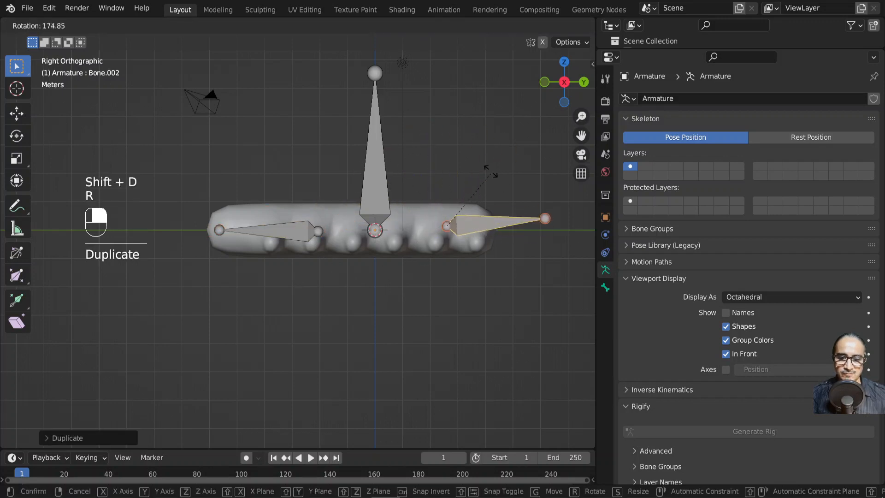
left_click(469, 189)
key("g")
left_click(422, 195)
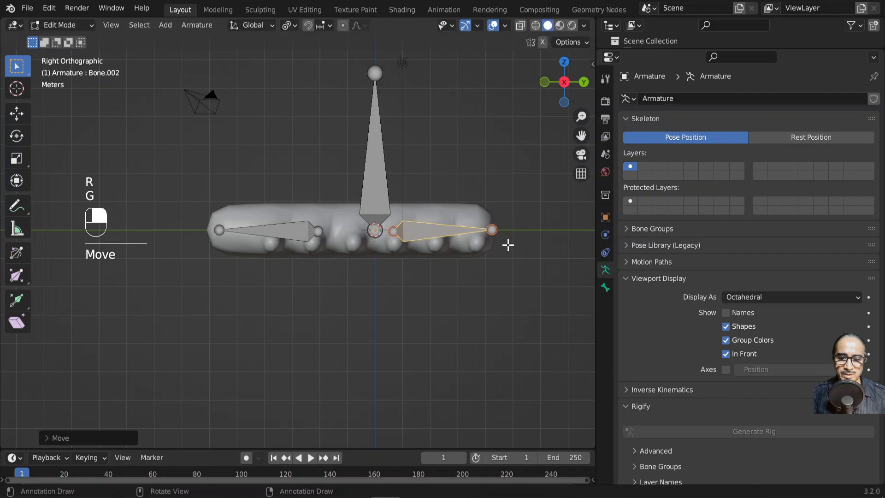
key("s")
left_click(435, 216)
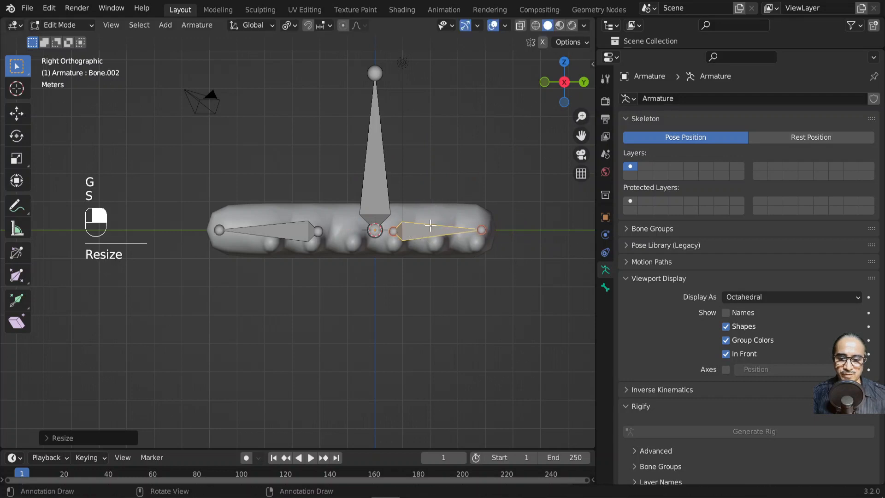
Subdivide the rear bone and the front bone into two bones each
right_click(430, 225)
left_click(387, 229)
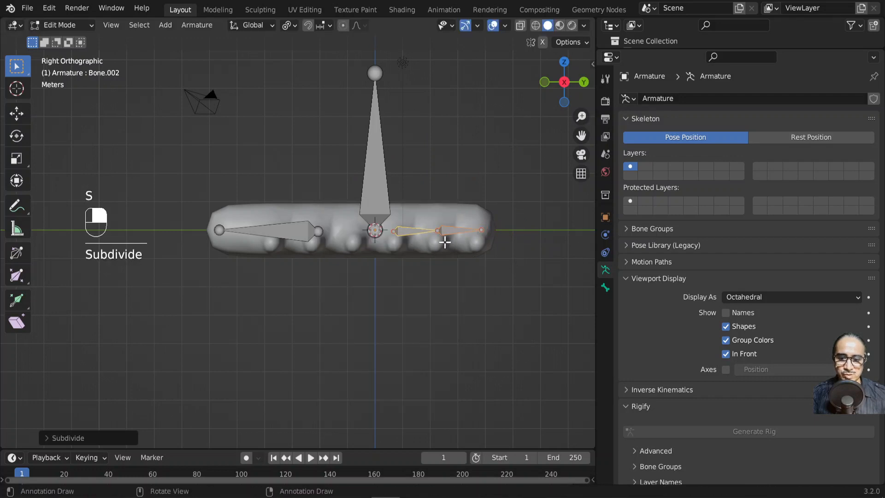
left_click(274, 226)
right_click(276, 229)
left_click(244, 227)
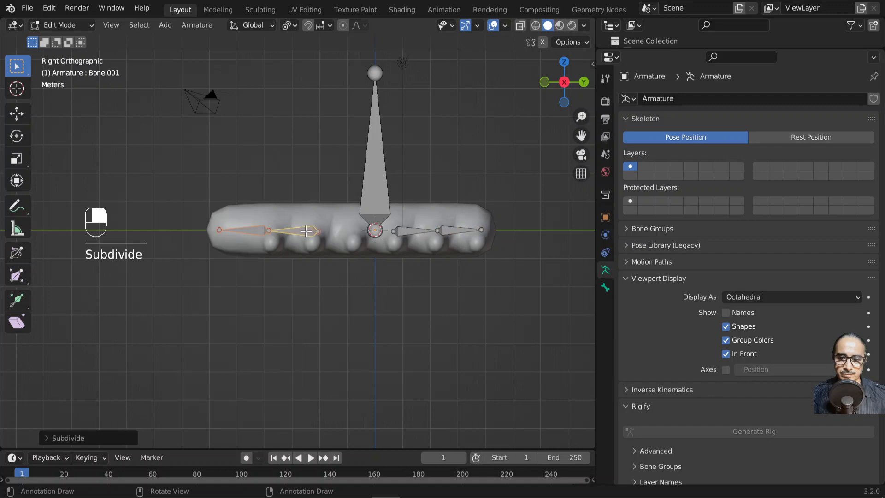
Parent the two inner body bones to the vertical bone, keeping their offset
left_click(252, 227)
middle_click_drag(301, 226, 338, 234)
scroll(309, 248, "down", 2)
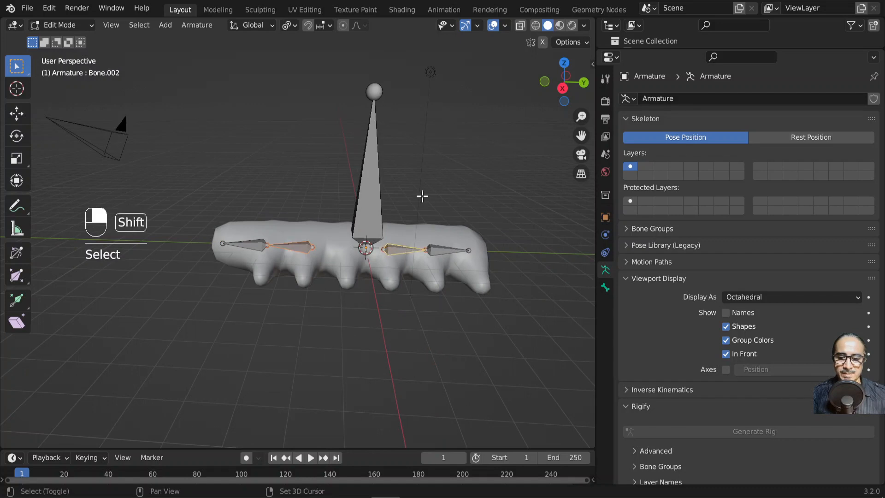
left_click(378, 157, "shift")
middle_click_drag(398, 153, 378, 217)
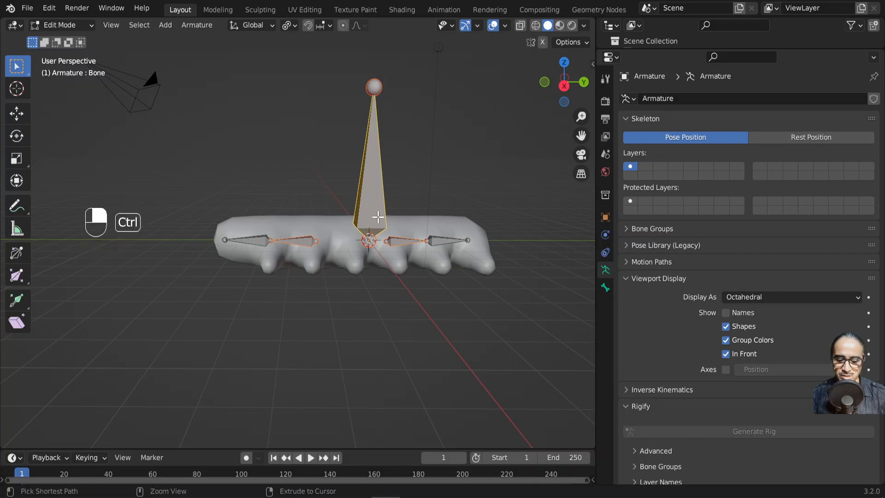
key("ctrl+p")
left_click(380, 223)
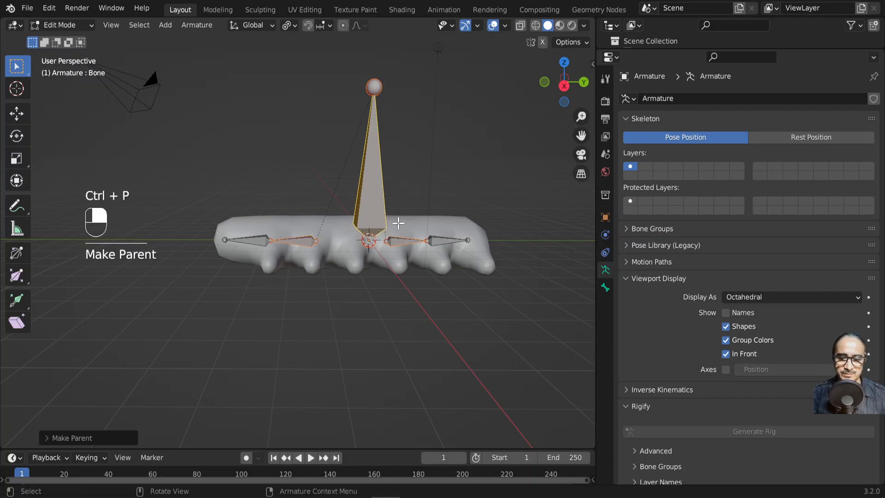
Switch to Pose Mode and test the parenting by trying to move and rotate the vertical bone
key("Tab")
key("Tab")
key("ctrl+Tab")
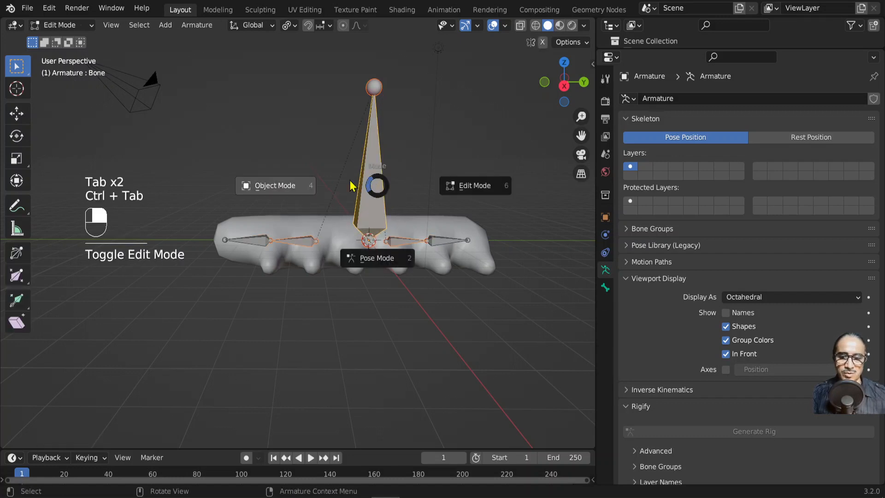
left_click(376, 261)
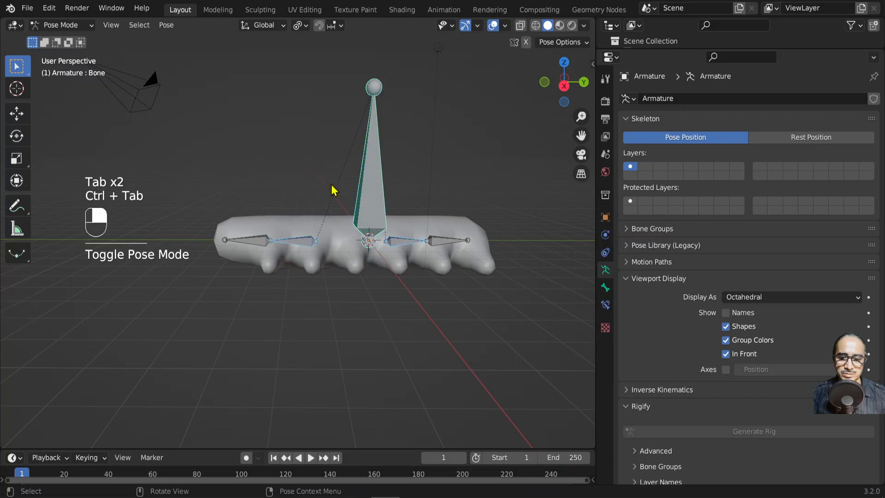
left_click(382, 194)
key("g")
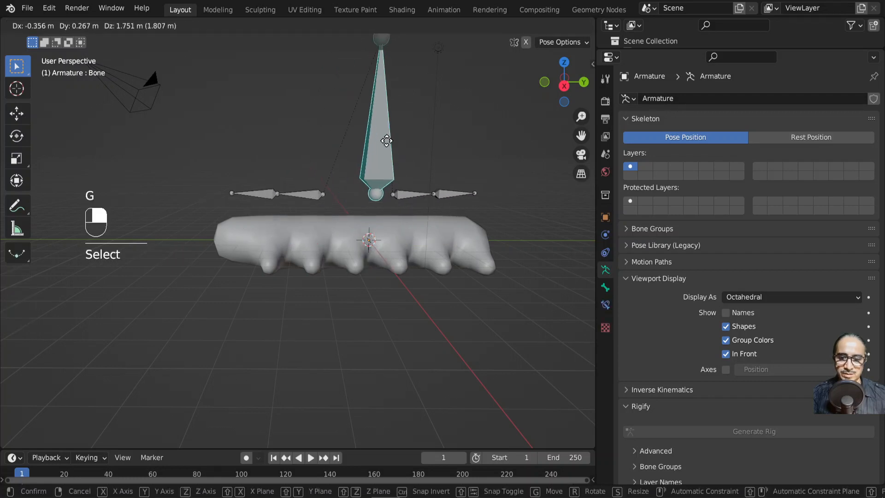
left_click(388, 147)
middle_click_drag(388, 142, 363, 206)
scroll(363, 206, "up", 1)
key("r")
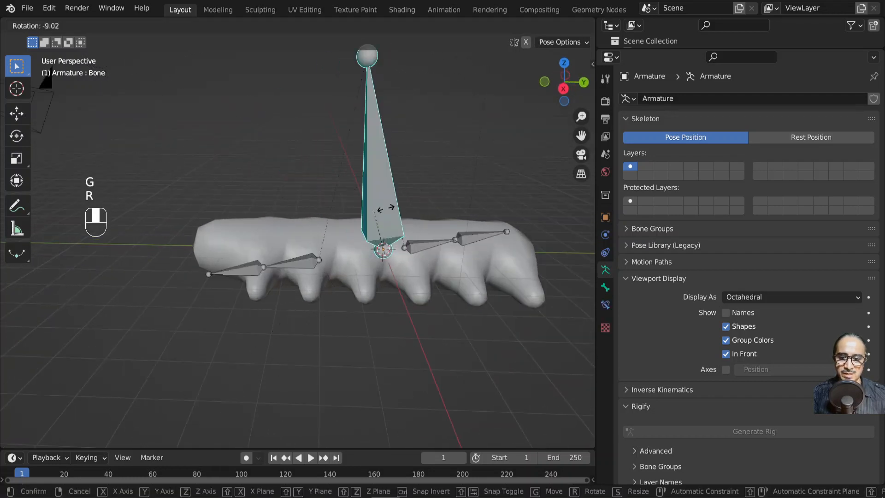
right_click(376, 211)
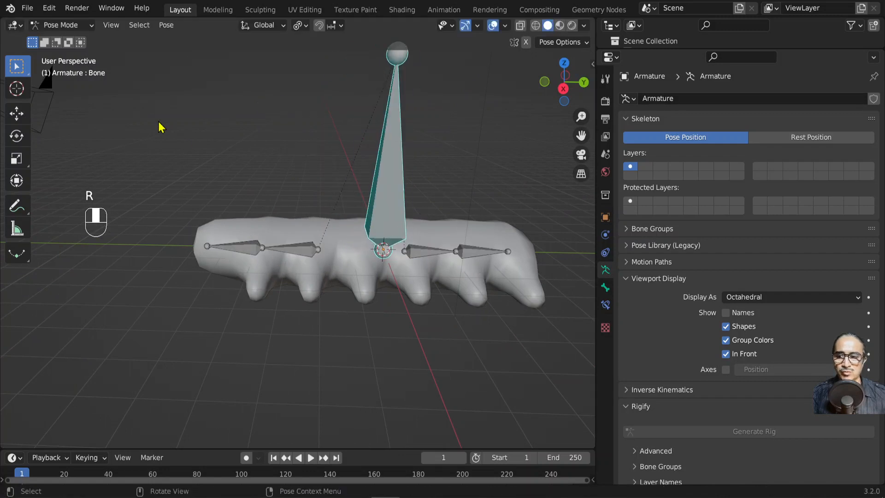
Switch the armature from Pose Mode to Object Mode and back into Edit Mode
left_click(74, 28)
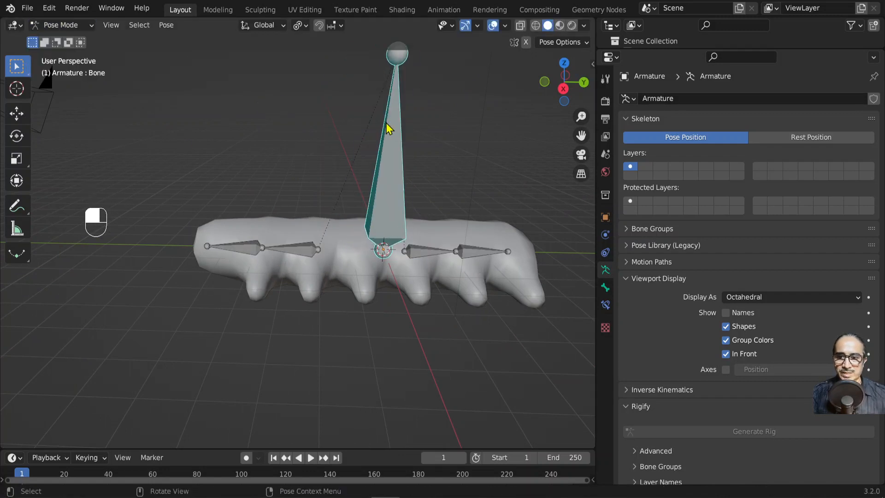
left_click(63, 27)
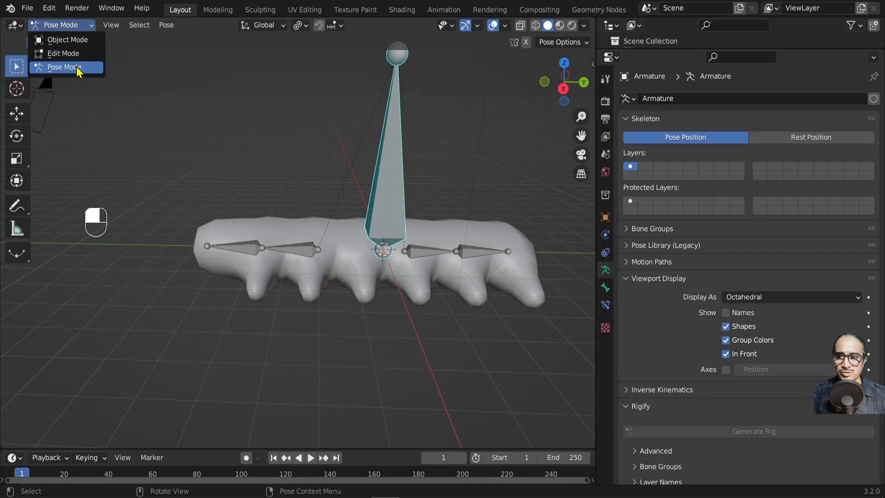
left_click(69, 40)
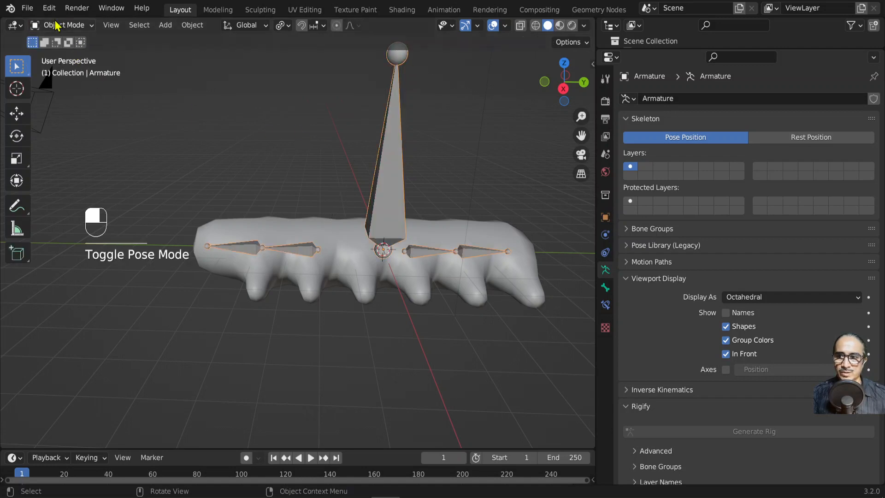
left_click(56, 25)
left_click(65, 52)
Duplicate the vertical bone in the right orthographic view, scale the copy down to a small bone and place it above the body's front half
left_click(383, 167)
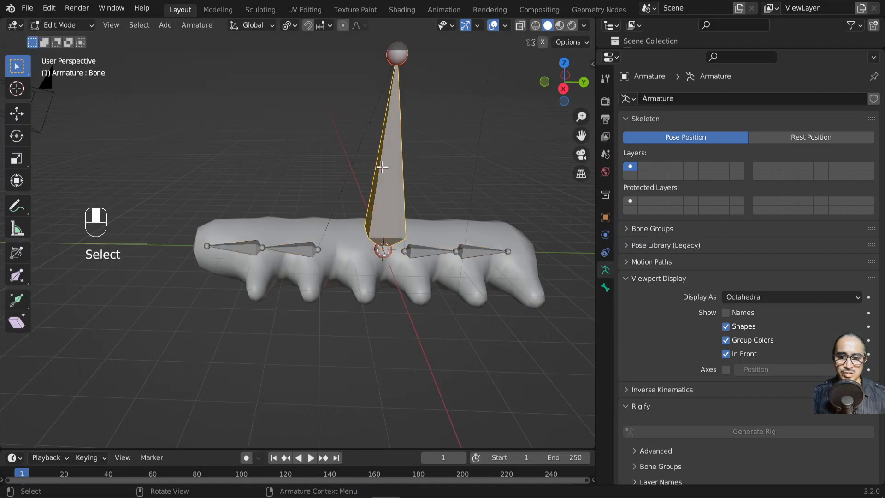
key("KP_3")
key("shift+d")
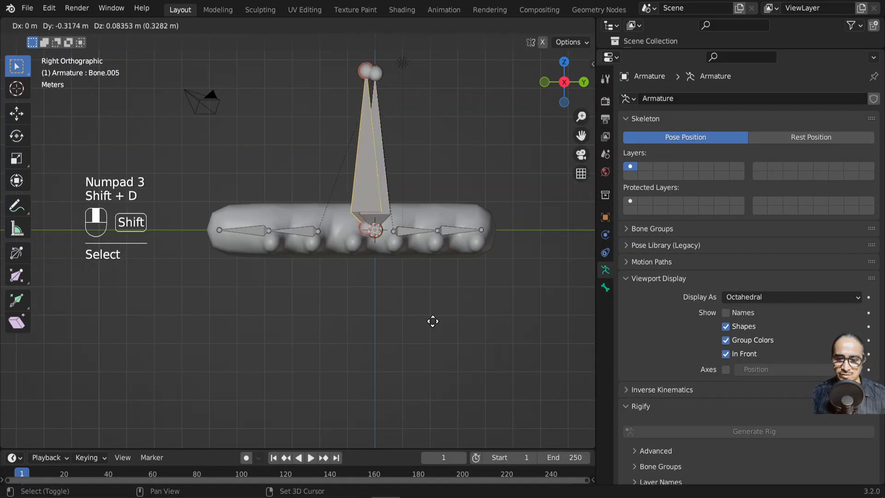
left_click(419, 274)
key("s")
left_click(352, 179)
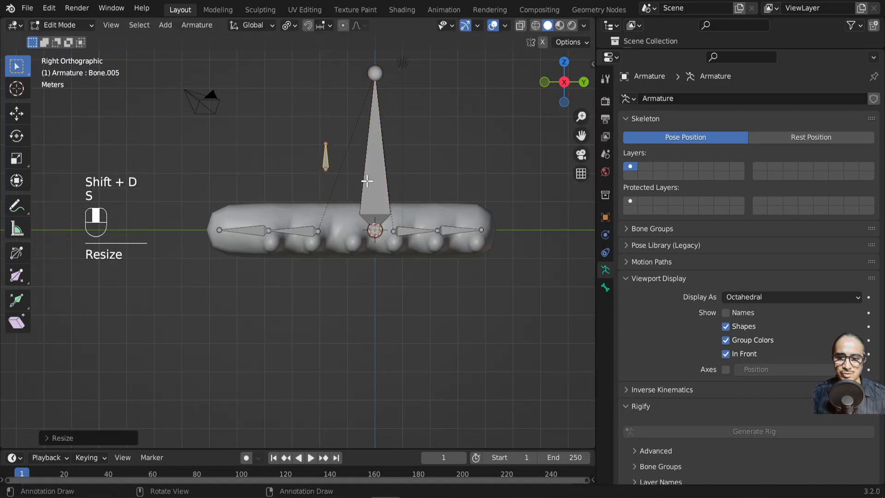
middle_click_drag(366, 180, 358, 229, "shift")
key("g")
left_click(363, 198)
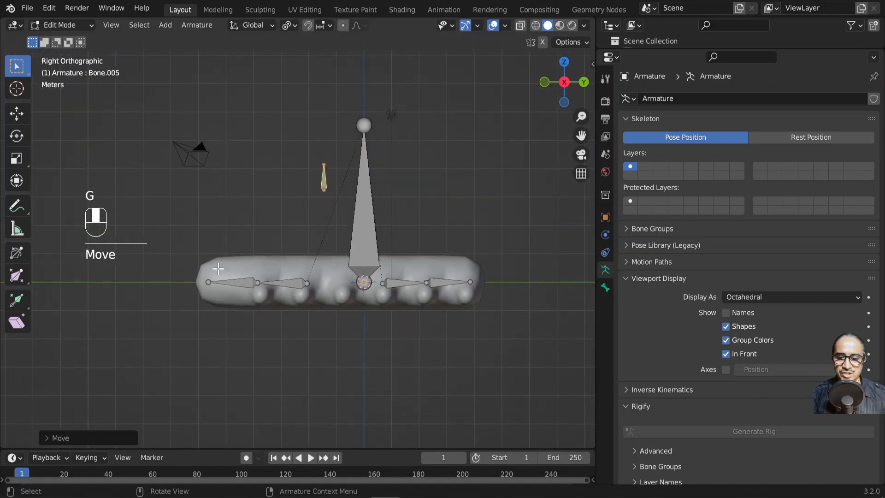
key("Tab")
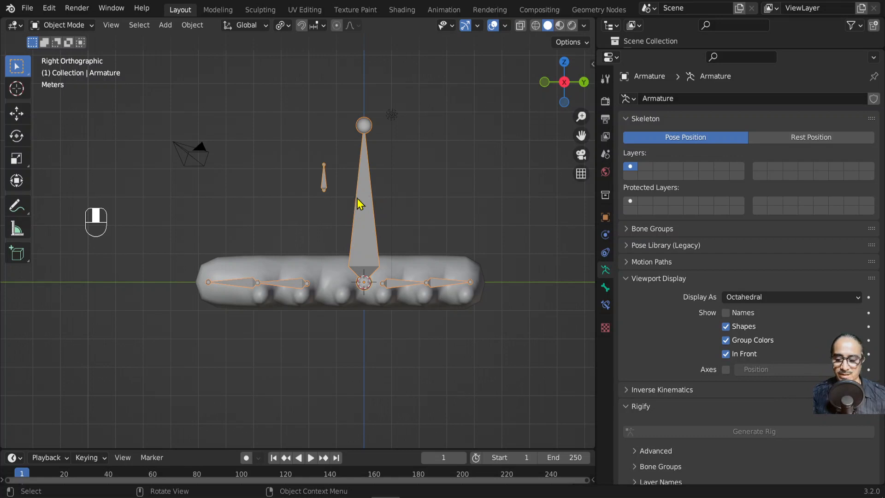
left_click(67, 26)
left_click(79, 55)
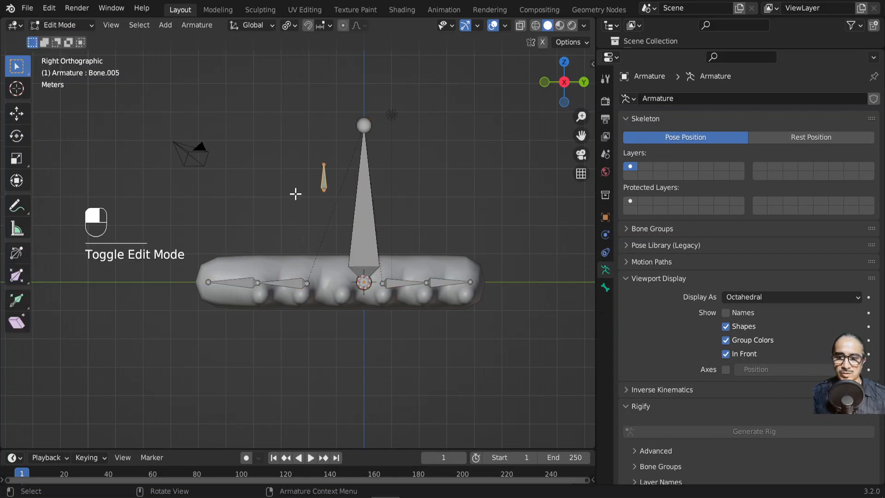
Turn off Deform for the small floating bone and for the large vertical bone
left_click(322, 183)
scroll(342, 186, "up", 2)
middle_click_drag(342, 186, 396, 113)
scroll(410, 106, "down", 1)
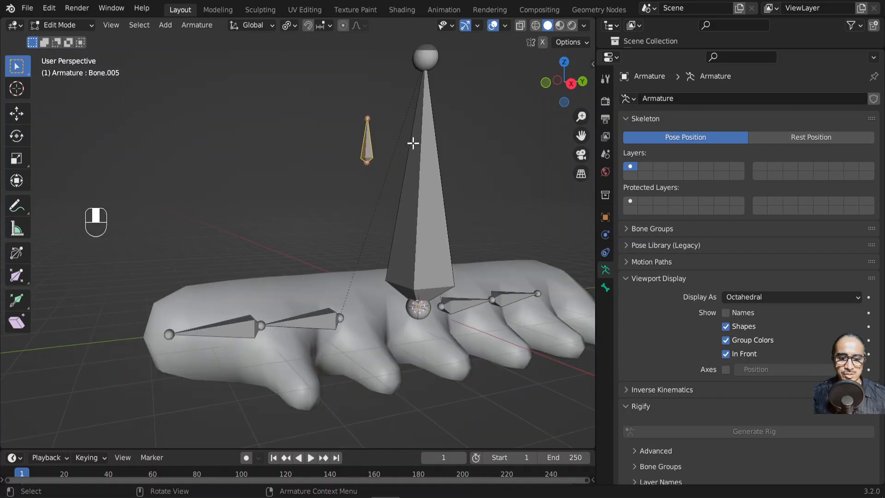
left_click(605, 288)
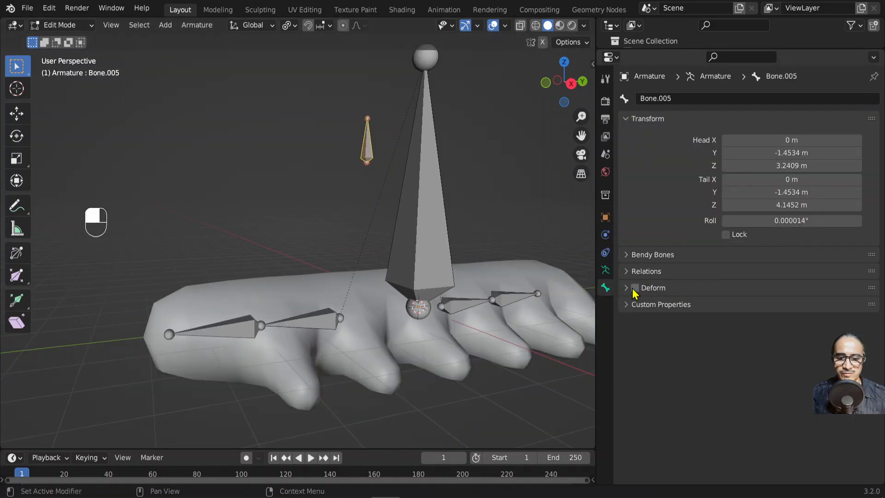
left_click(429, 194)
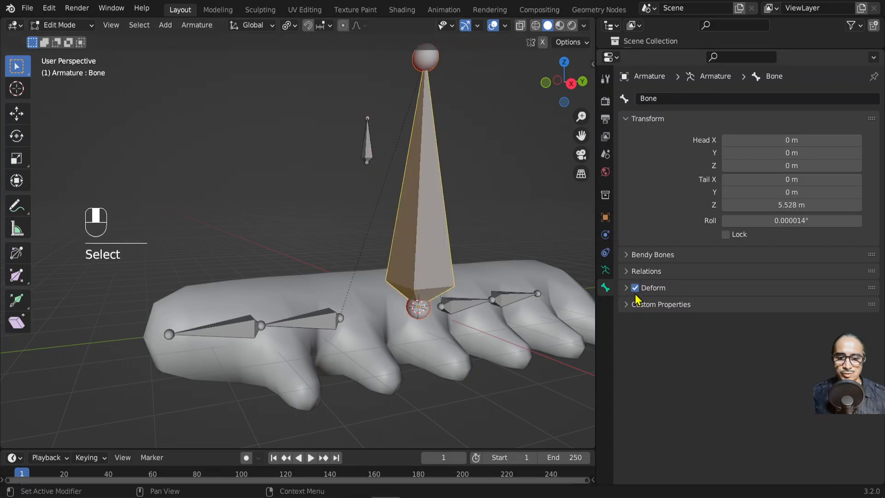
Inspect the Deform setting of the horizontal body bones in the caterpillar's front and rear halves
middle_click_drag(544, 281, 458, 271)
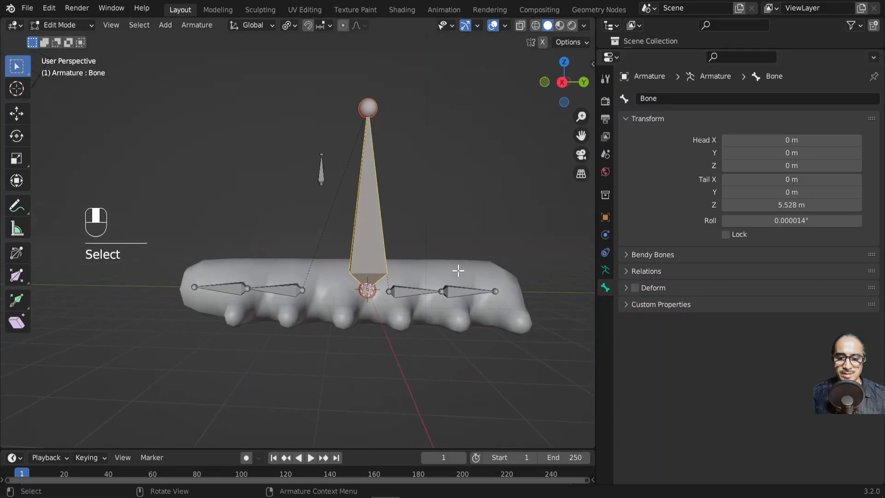
left_click(412, 289)
left_click(461, 287)
left_click(269, 279)
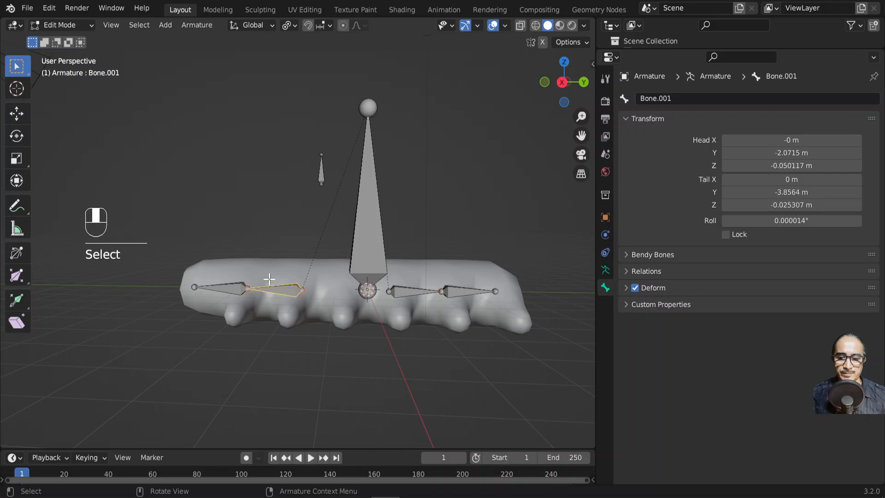
left_click(230, 276)
scroll(230, 277, "down", 3)
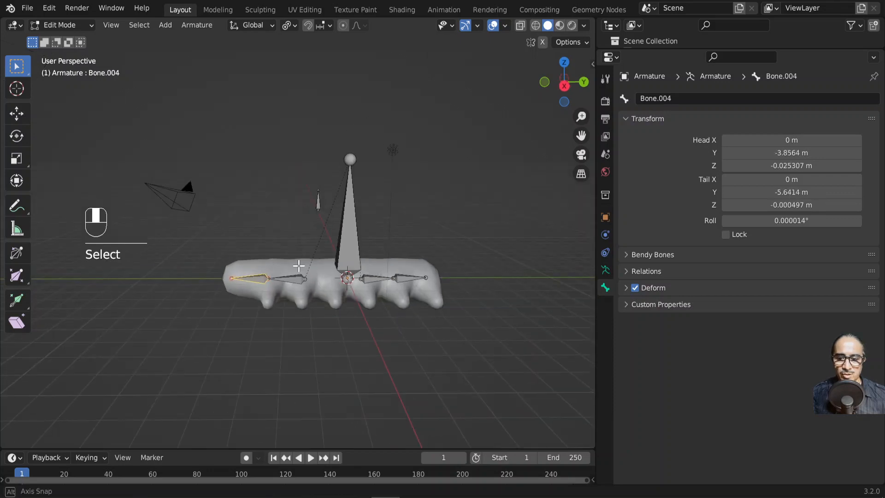
Return to Object Mode and parent the caterpillar mesh to the armature with automatic weights
key("Tab")
left_click(399, 260)
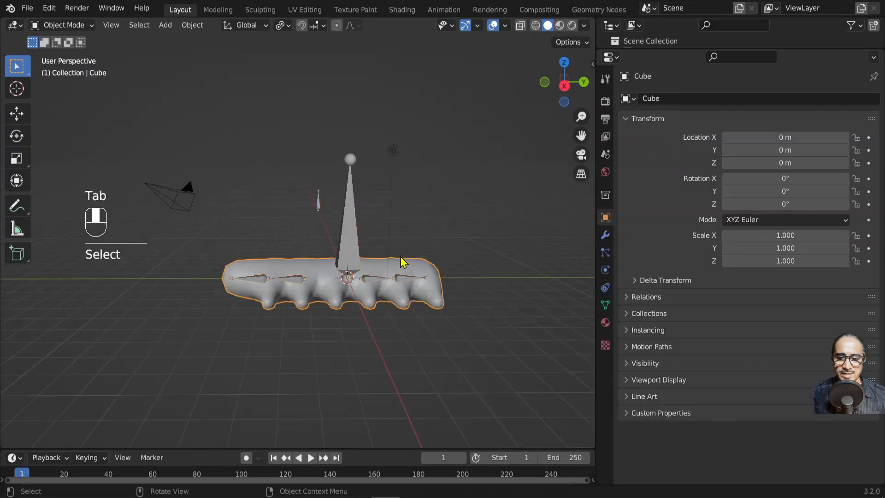
left_click(362, 208, "shift")
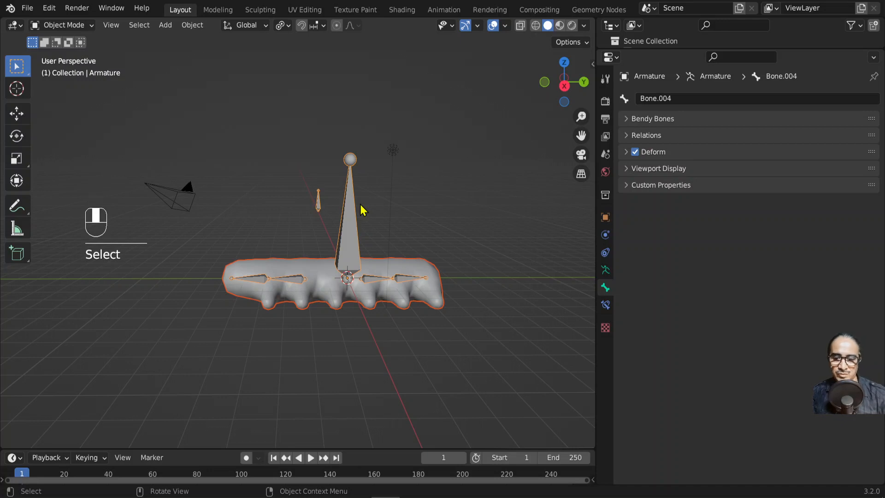
key("ctrl+p")
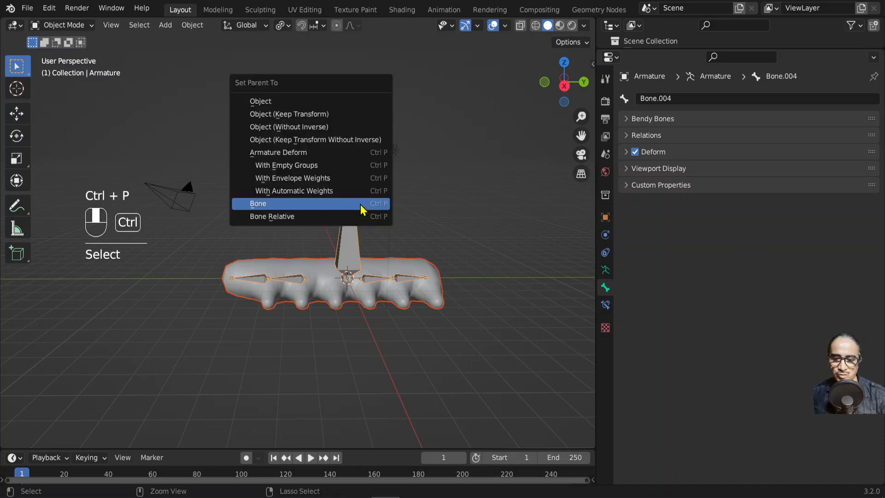
left_click(331, 192)
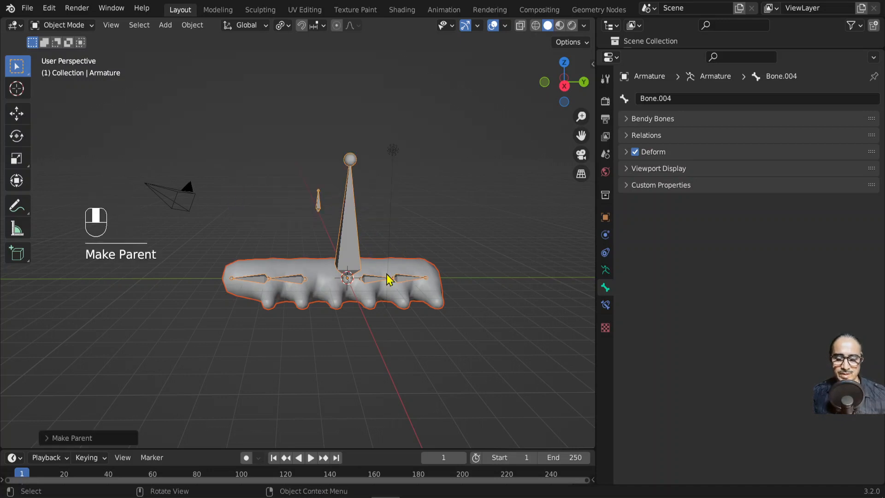
Switch to Pose Mode, enlarge the timeline, enable auto keying and key the vertical bone in place at frame 0
key("ctrl+Tab")
left_click(351, 233)
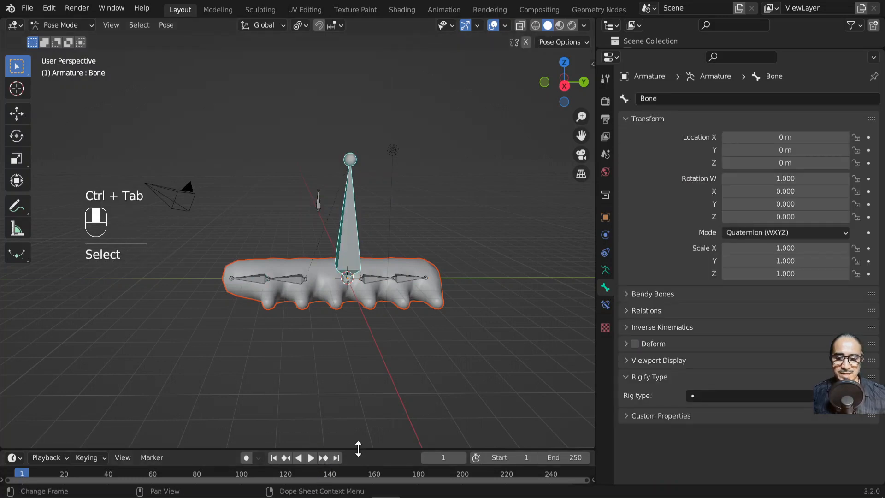
left_click_drag(358, 449, 374, 399)
mouse_move(28, 429)
left_mouse_down()
mouse_move(80, 429)
mouse_move(20, 429)
left_mouse_up()
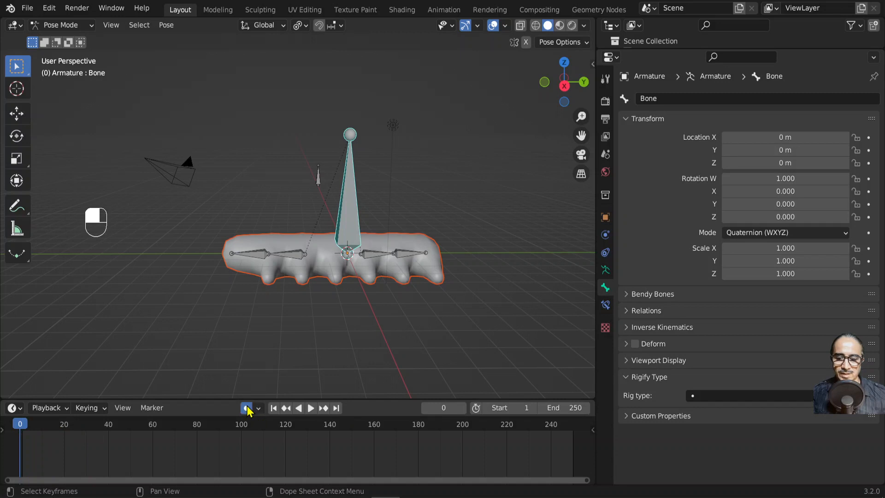
key("g")
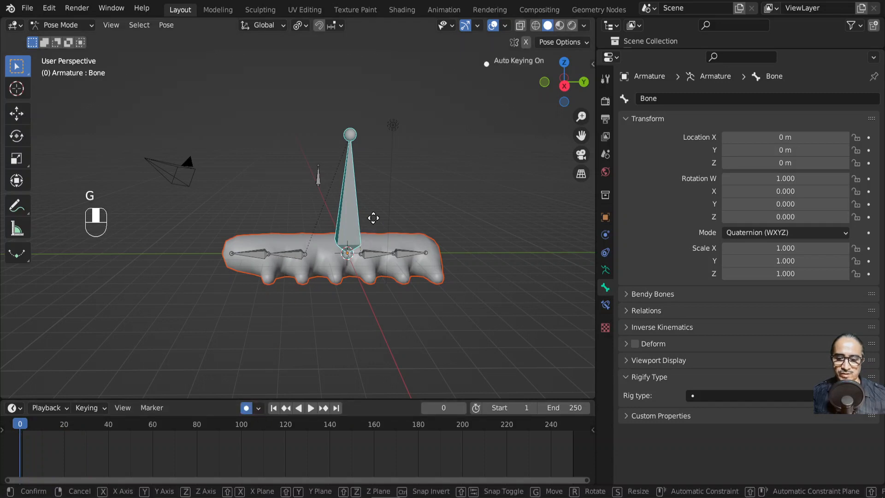
left_click(371, 216)
Key the vertical bone at frame 39 in its starting position
left_click_drag(21, 429, 107, 428)
key("g")
left_click(236, 358)
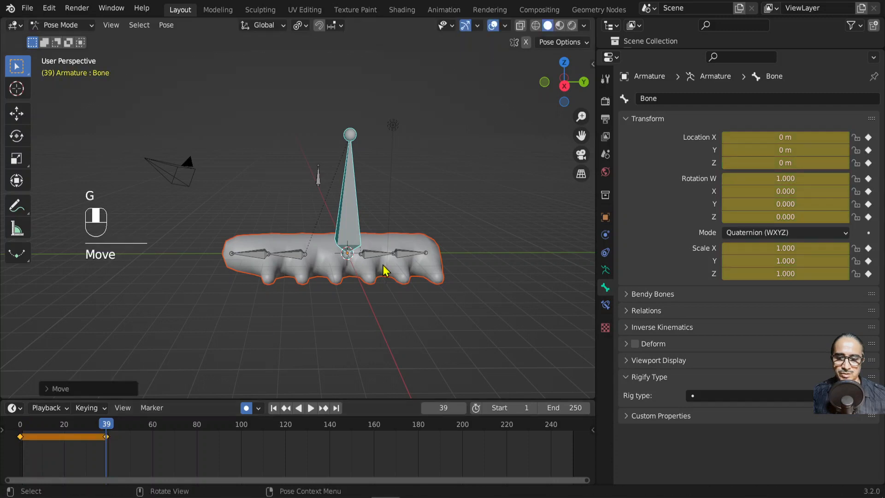
At frame 142, move the vertical bone about 14.49 m forward along the global Y axis
key("space")
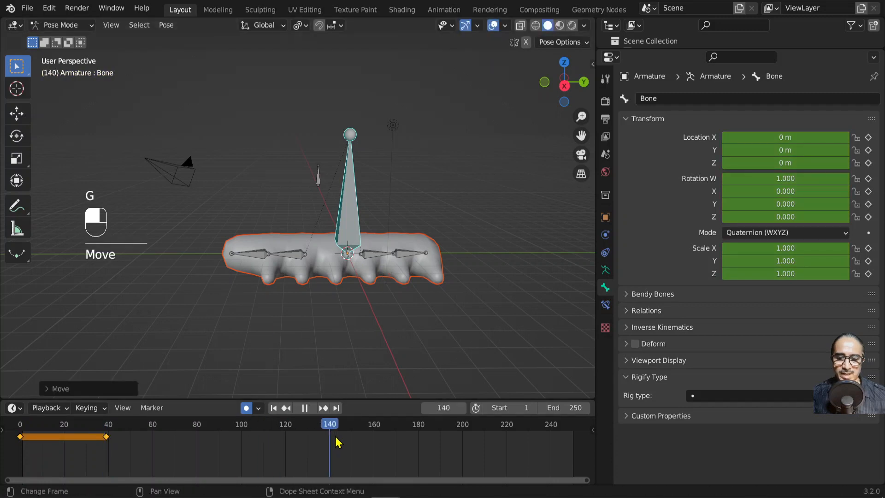
key("space")
middle_click_drag(395, 320, 517, 323, "shift")
key("g")
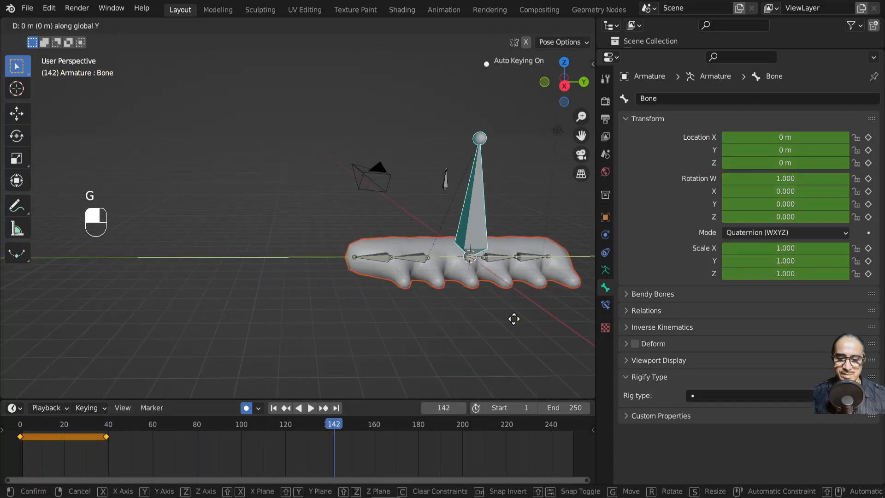
left_click(219, 340)
middle_click_drag(218, 340, 309, 332, "shift")
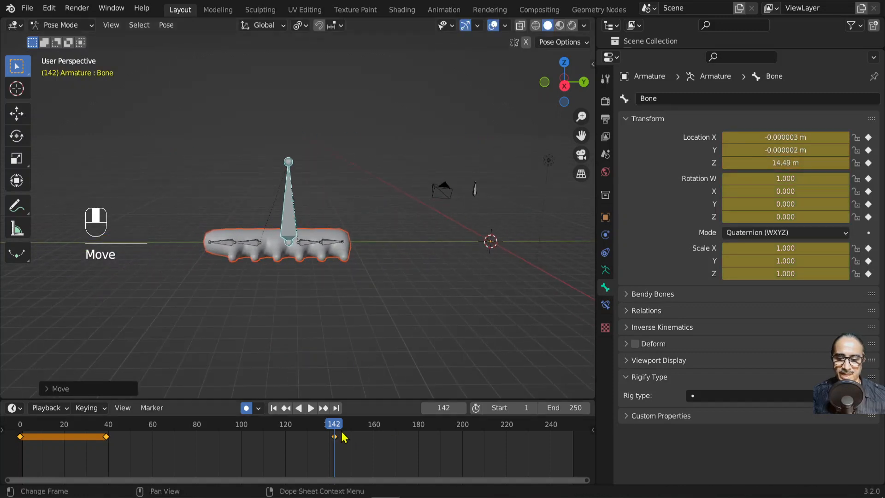
Play and scrub the animation to check the caterpillar's forward movement
key("space")
key("space")
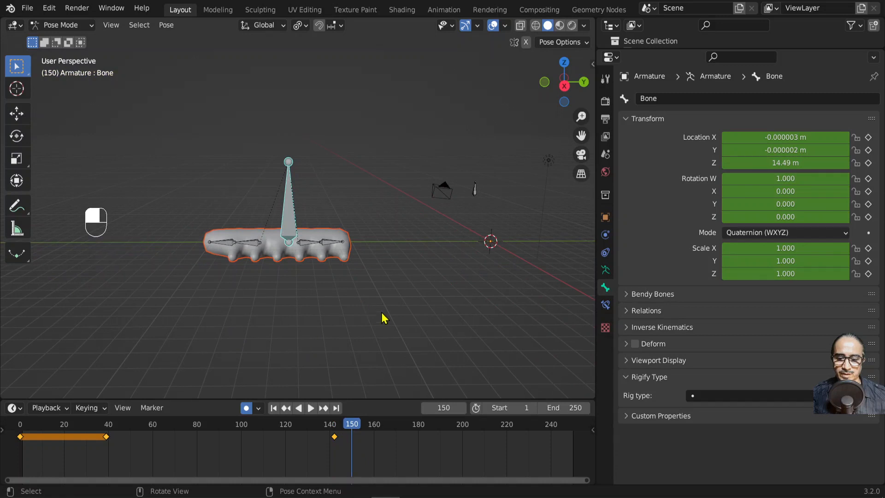
left_click(32, 434)
key("space")
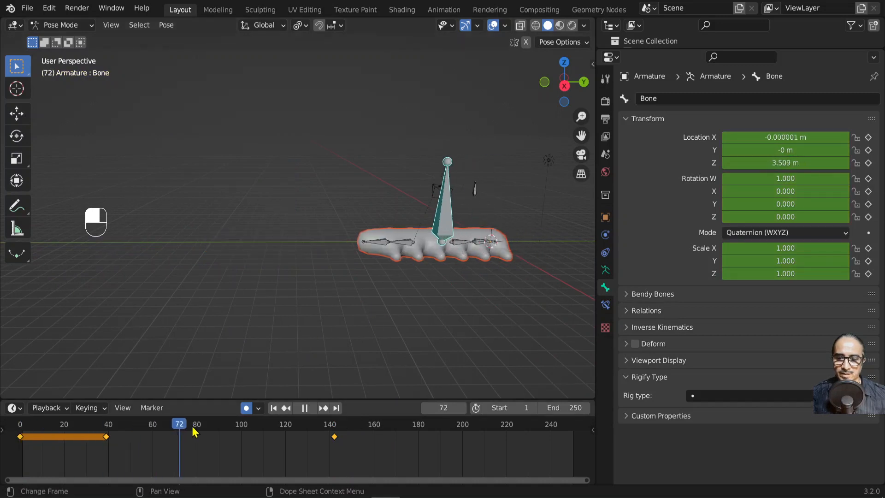
left_click_drag(251, 444, 40, 436)
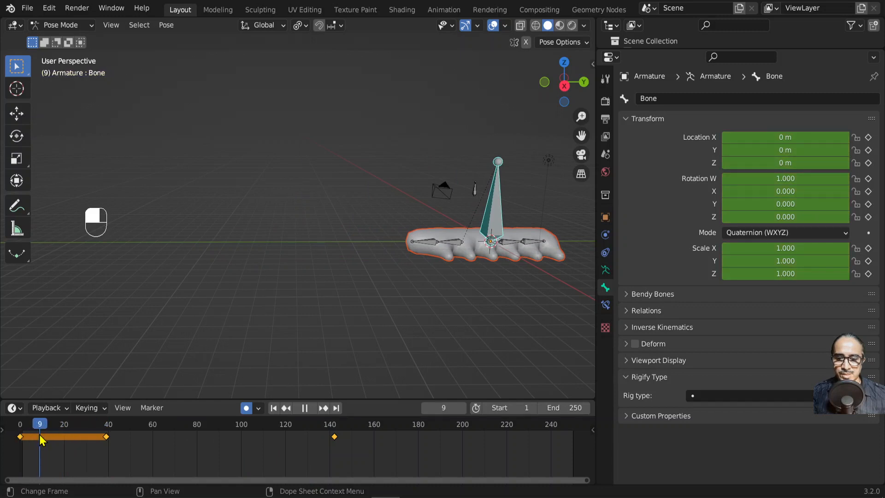
Enable Auto IK and lift the caterpillar's head at frame 9 by moving the front-most bone up
left_click(456, 242)
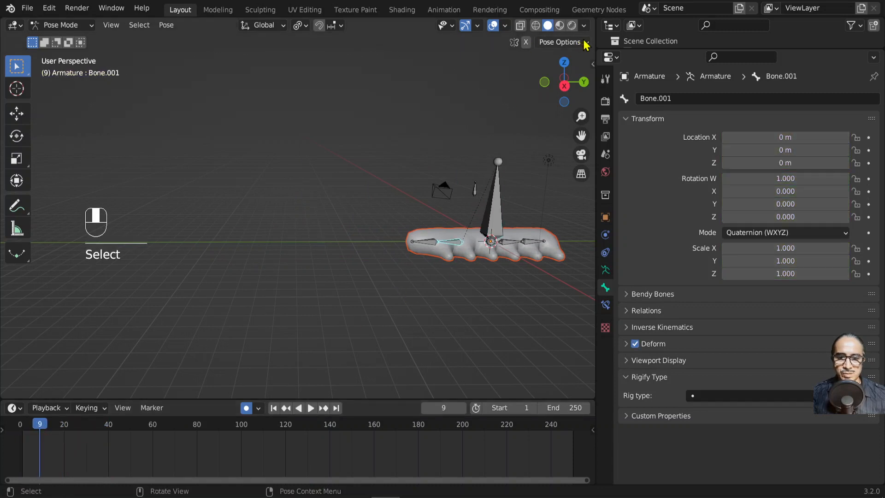
left_click(570, 44)
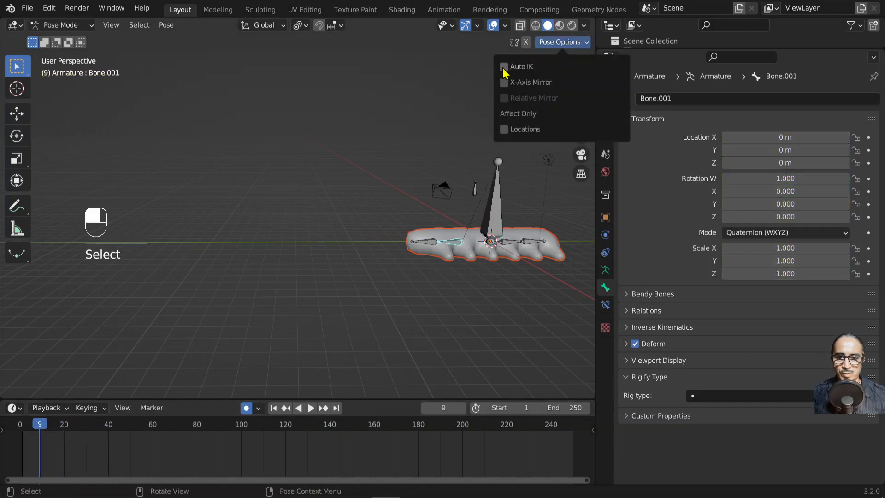
left_click(421, 250)
key("g")
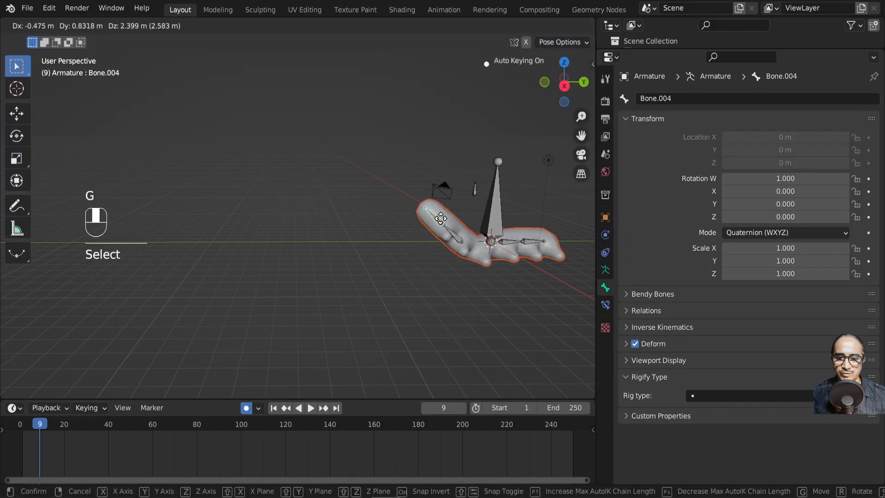
left_click(444, 217)
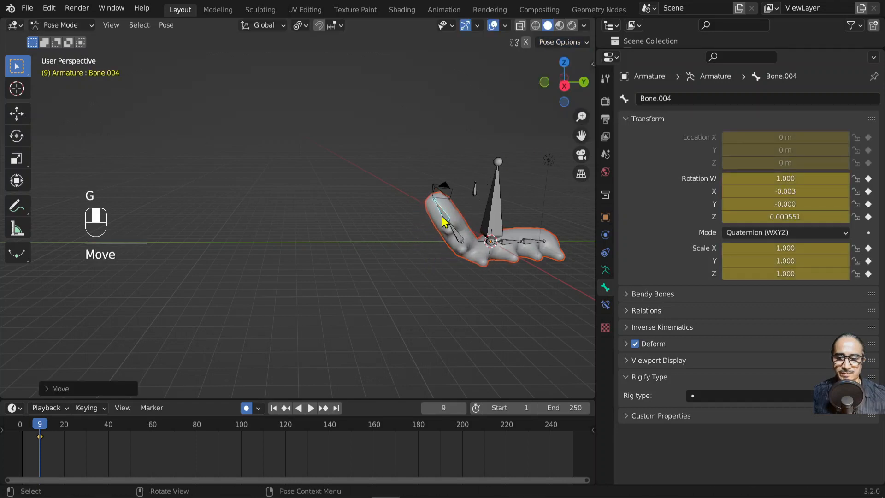
At frame 0, clear the location and rotation of the two front body bones to key the straight pose
left_click_drag(46, 425, 20, 425)
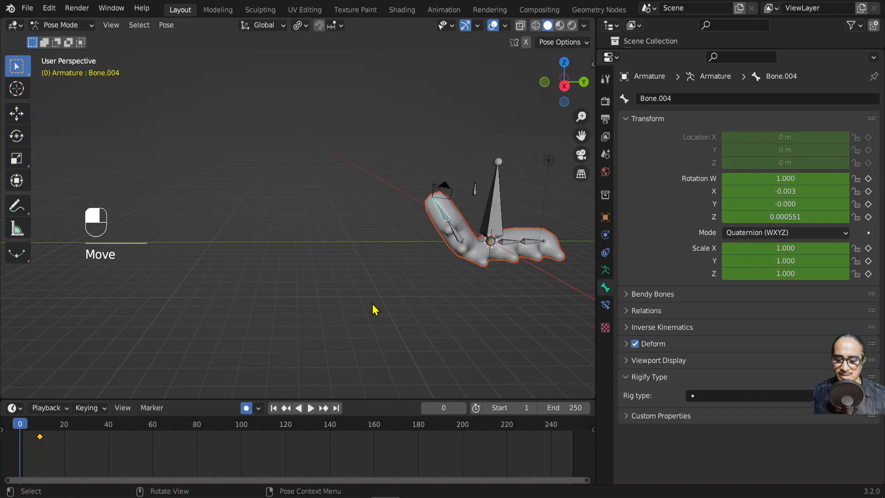
key("alt+r")
left_click(461, 240)
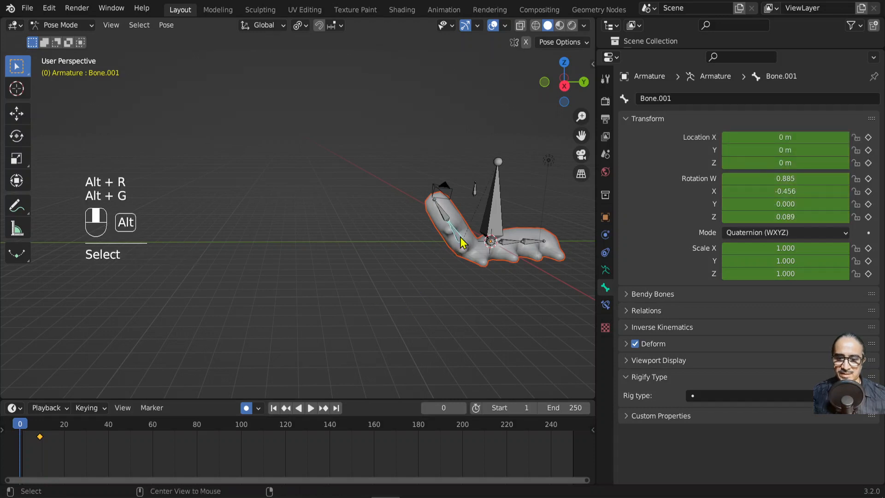
key("alt+g")
key("alt+r")
left_click(425, 240)
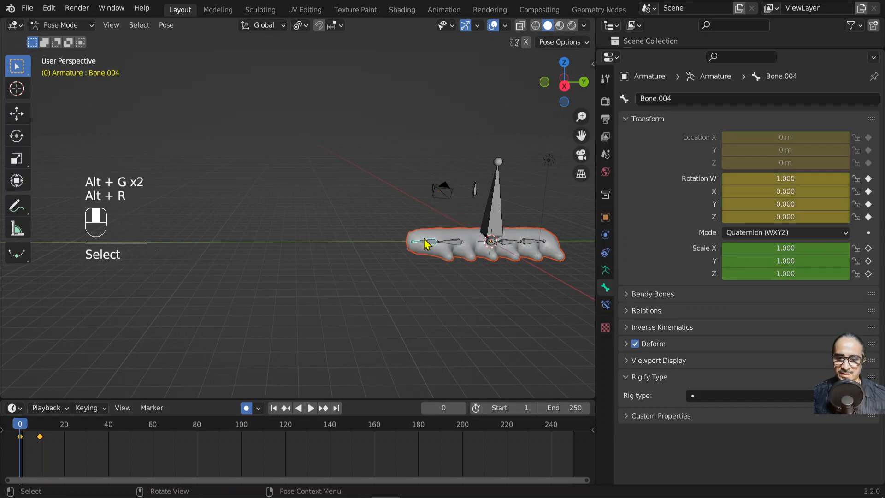
Preview the head lift, and rotate the front-most bone freely at frame 19 to turn the head
key("space")
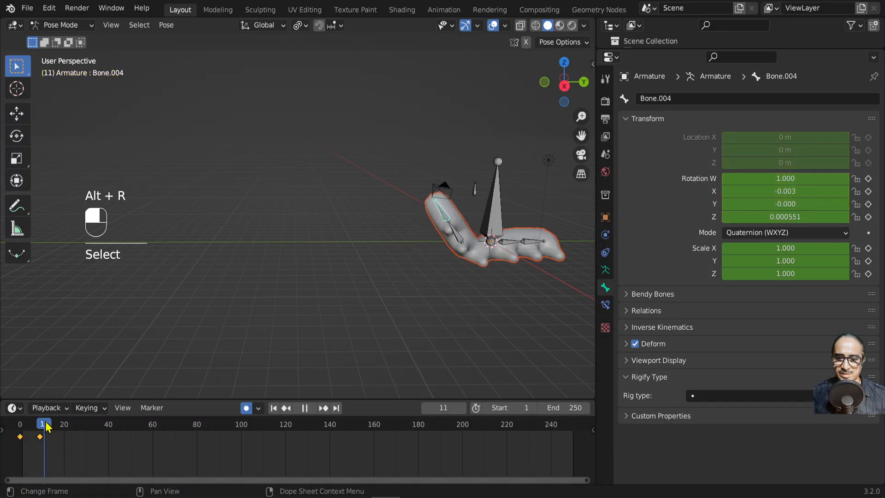
left_click(10, 431)
left_click_drag(10, 431, 64, 428)
key("r")
key("r")
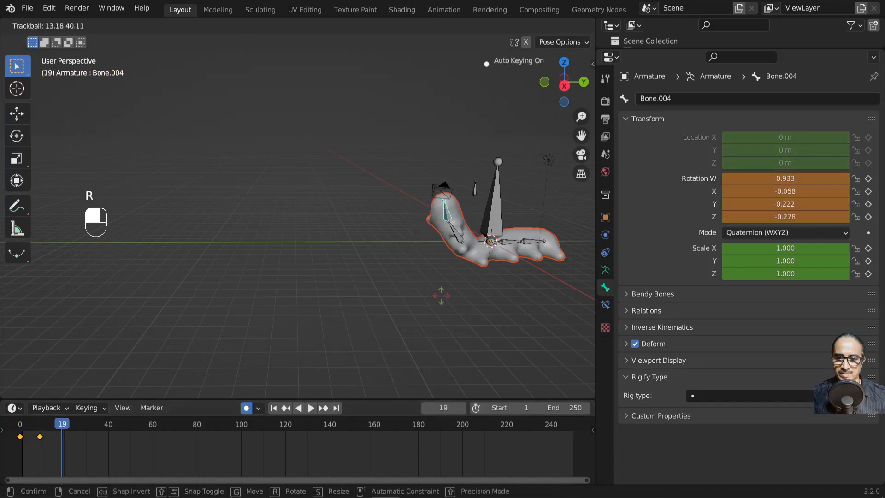
left_click(454, 305)
At frame 38, clear the location and rotation of both front body bones so the head lies flat again
left_click_drag(19, 430, 104, 423)
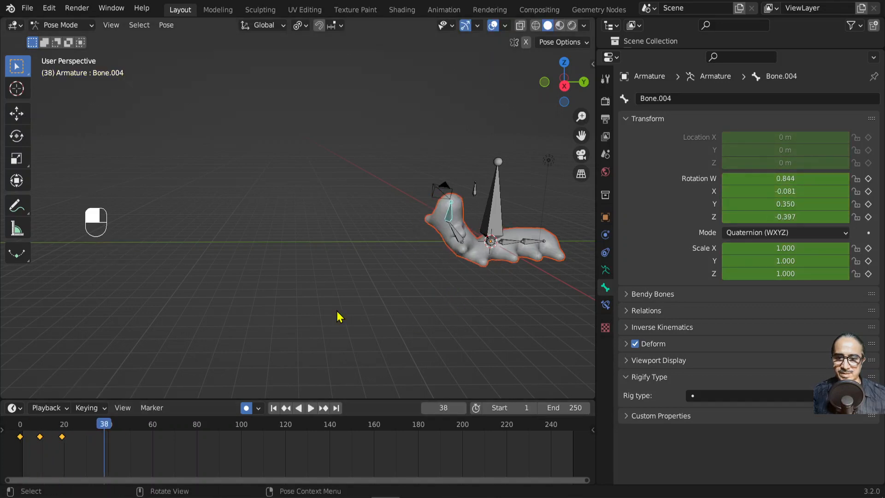
left_click(465, 239, "shift")
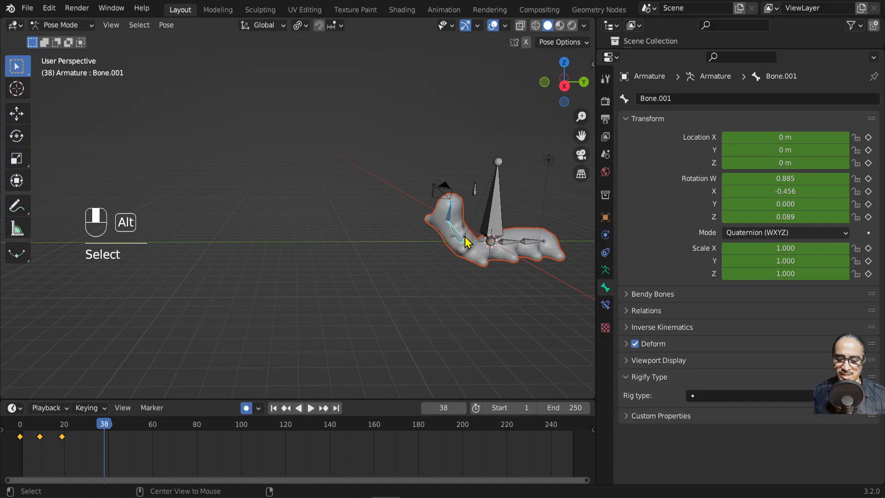
key("alt+g")
key("alt+r")
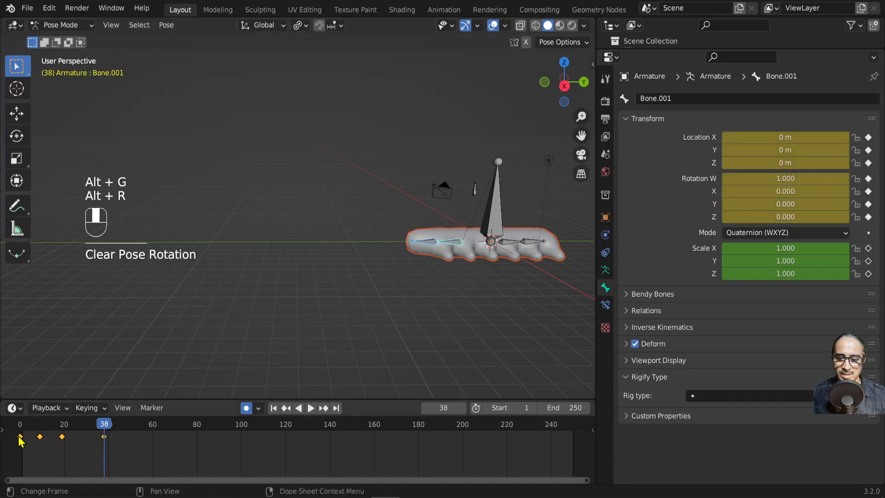
Review the whole movement and key the front-most bone in its straight pose at frame 148
left_click_drag(21, 429, 357, 453)
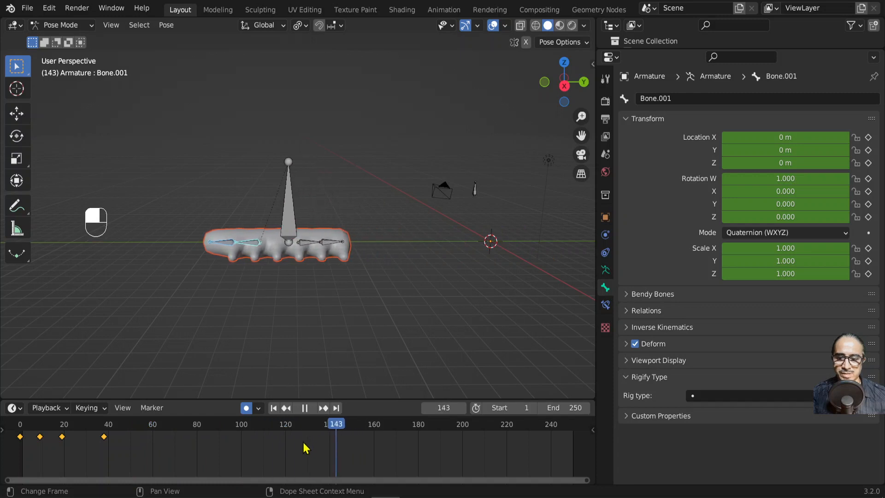
left_click_drag(303, 446, 348, 426)
left_click(291, 217)
left_click(226, 244)
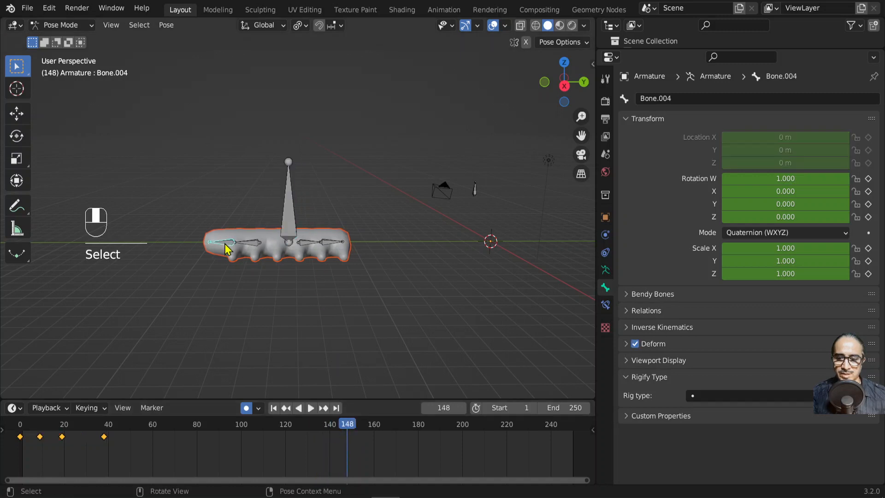
key("r")
left_click(292, 290)
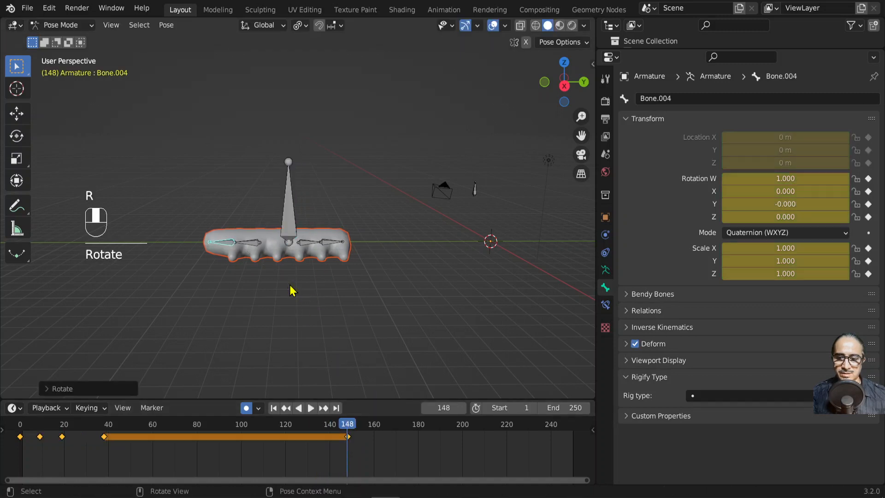
Key the second front bone in its straight pose at frame 148
left_click(245, 250)
key("r")
key("r")
left_click(240, 249)
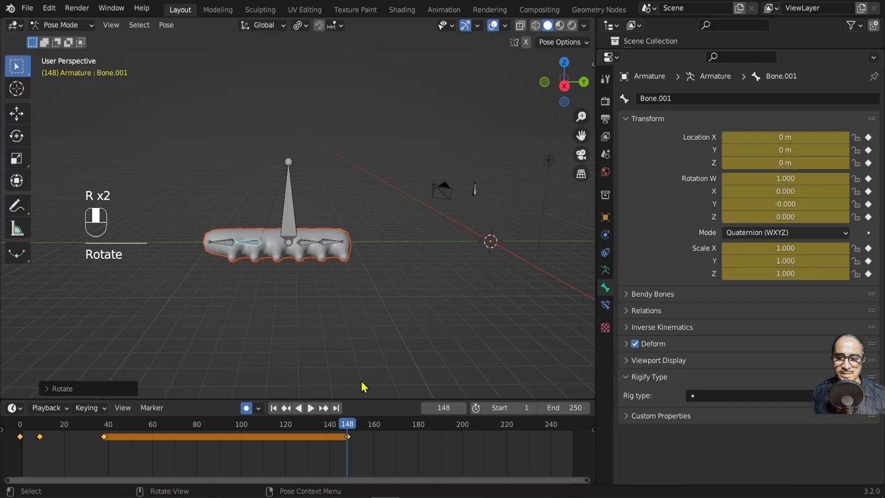
At frame 162, lift the caterpillar's head by moving the front-most bone upward and back
left_click_drag(349, 422, 378, 420)
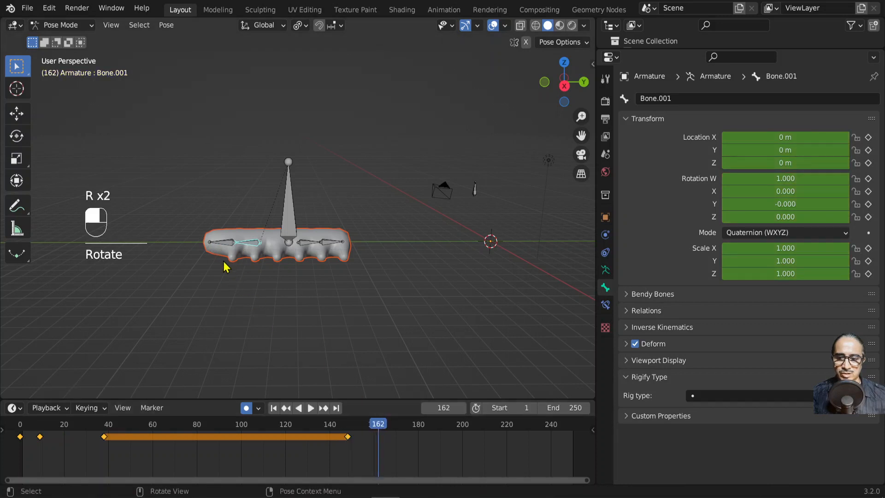
left_click(226, 286)
key("g")
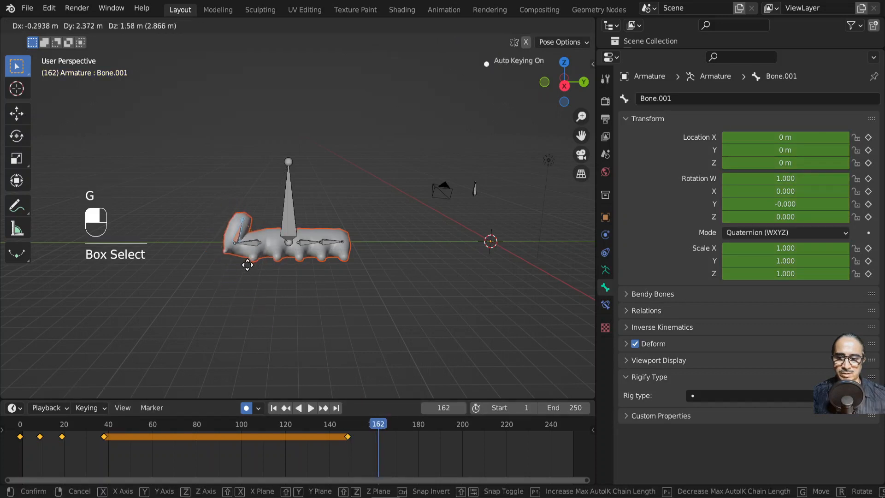
left_click(249, 295)
Seen from above at frame 162, turn the raised head sideways by moving and rotating the front-most bone
middle_click_drag(257, 300, 292, 298)
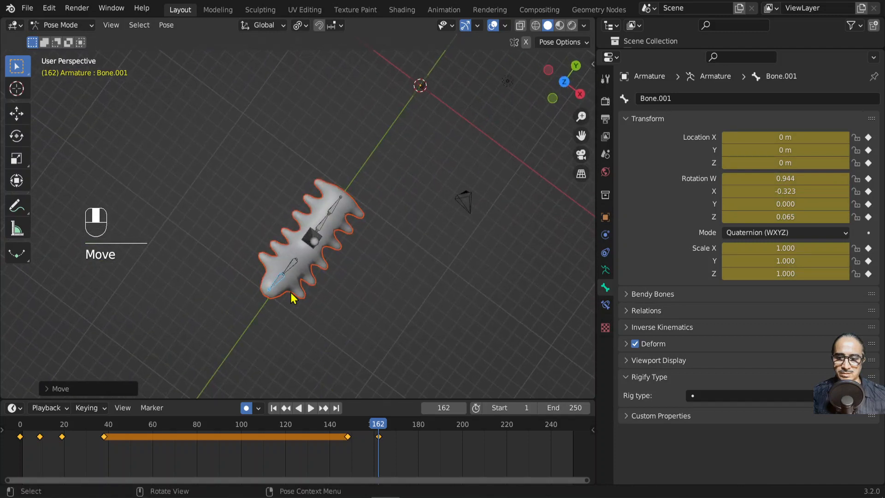
key("g")
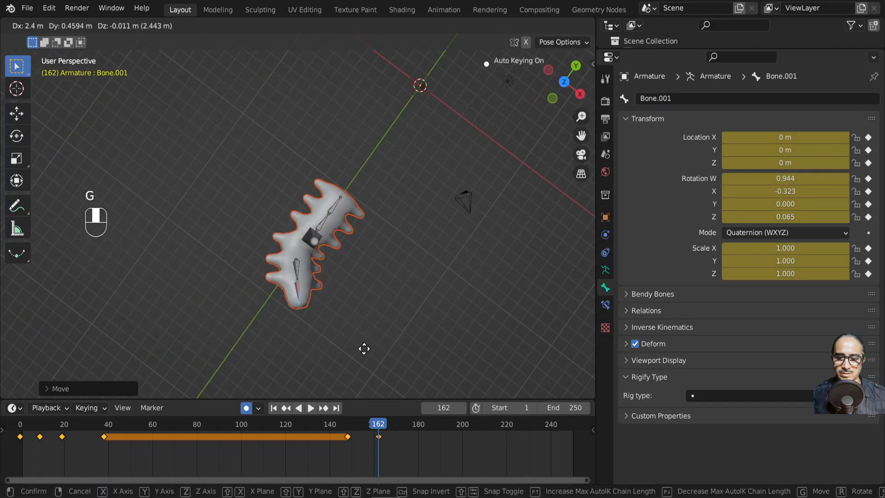
key("r")
left_click(375, 322)
middle_click_drag(375, 322, 295, 258)
At frame 182, clear the location and rotation of both front body bones so the head lies flat
left_click_drag(338, 437, 409, 427)
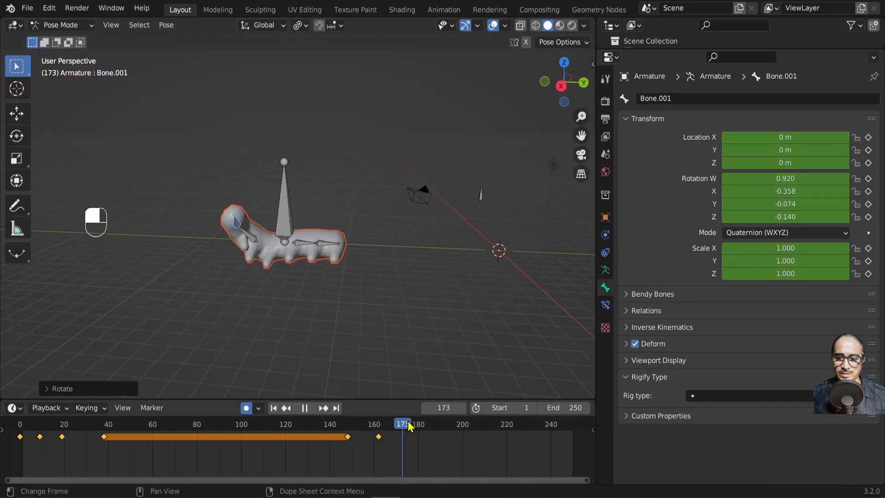
left_click(245, 236, "shift")
key("alt+g")
key("alt+r")
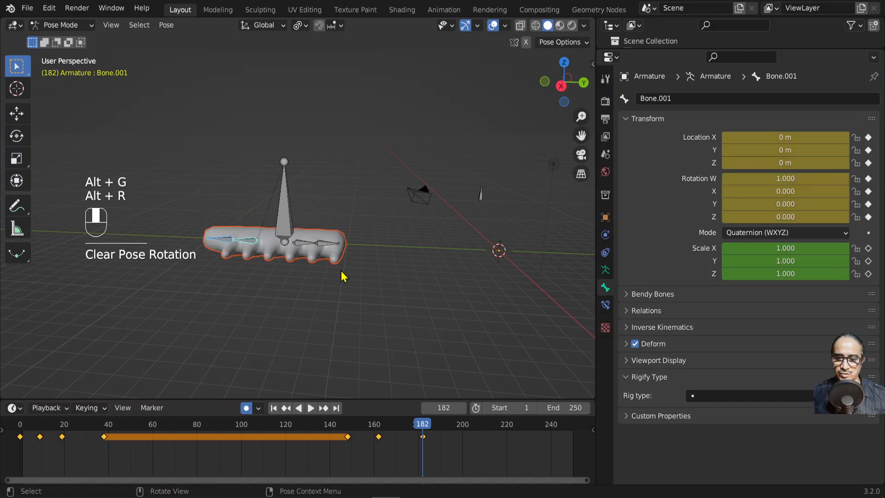
Scrub through the timeline to review the caterpillar's head and forward movement, and deselect the bones
left_click_drag(40, 433, 161, 421)
left_click_drag(219, 420, 316, 424)
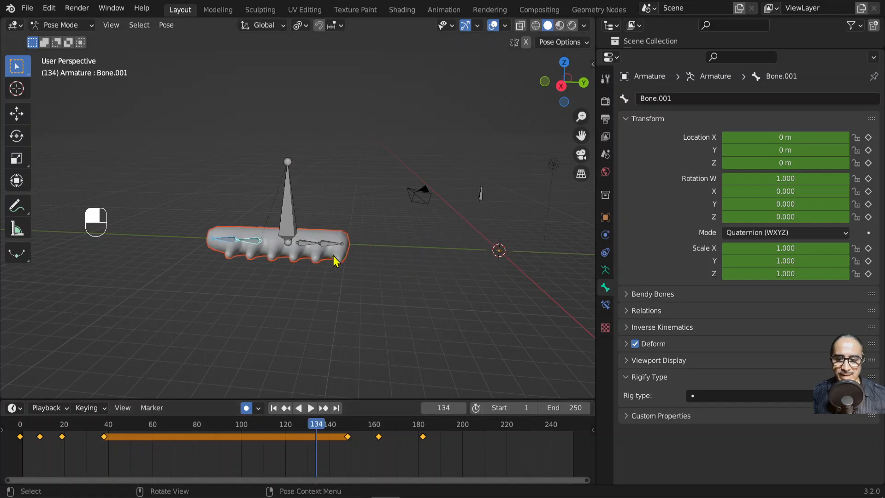
left_click(344, 269)
Switch from Pose Mode to Object Mode and select the caterpillar mesh
scroll(364, 288, "up", 2)
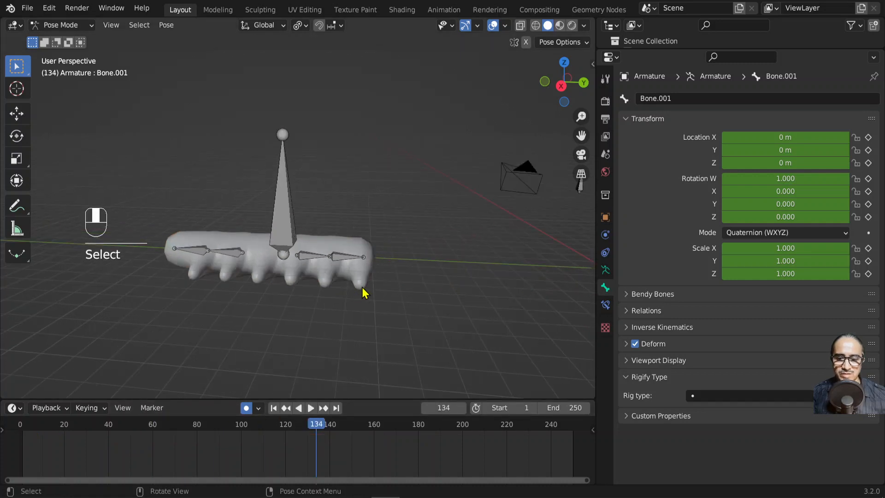
left_click(70, 25)
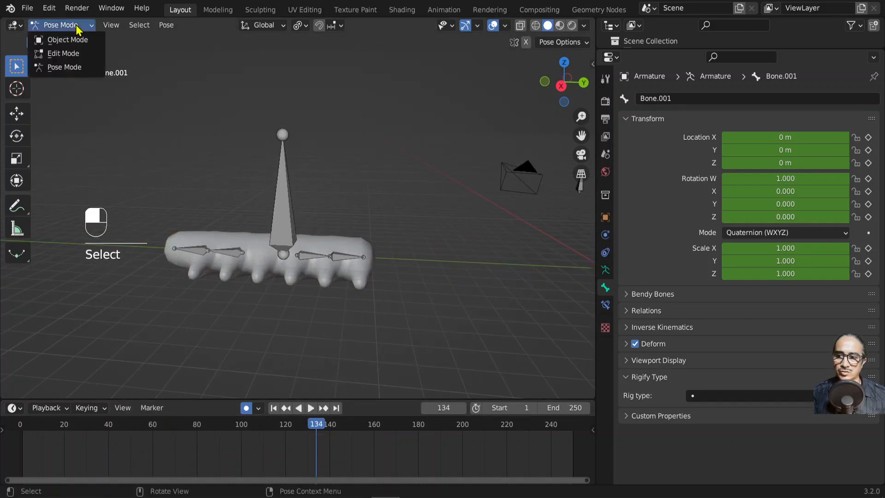
left_click(84, 40)
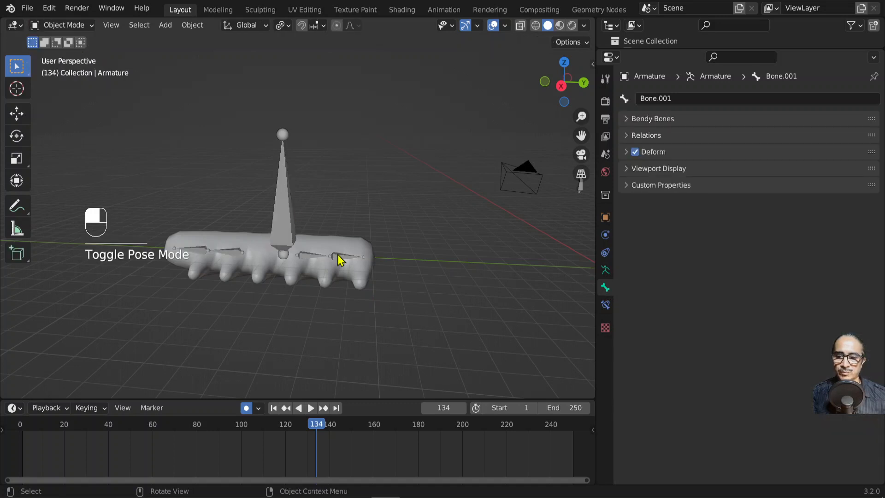
left_click(358, 282)
middle_click_drag(381, 295, 435, 284, "shift")
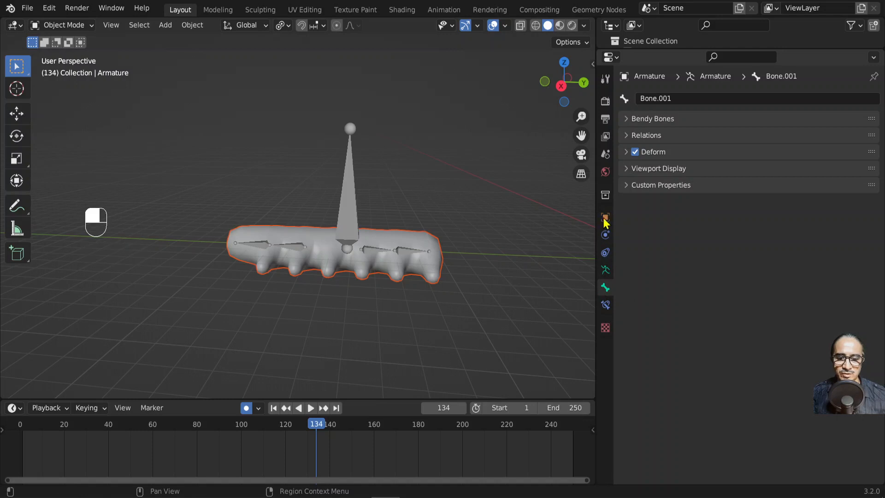
left_click(427, 240)
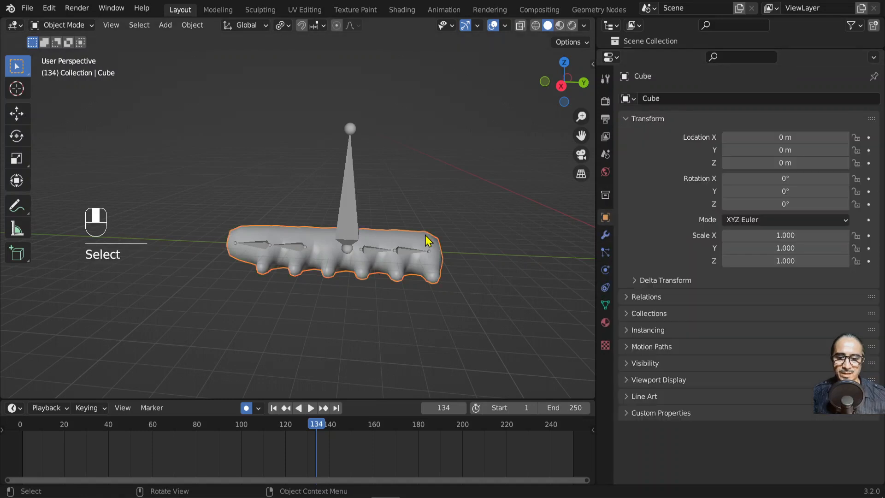
Add a Wave modifier to the caterpillar mesh after its Subdivision and Armature modifiers
left_click(608, 234)
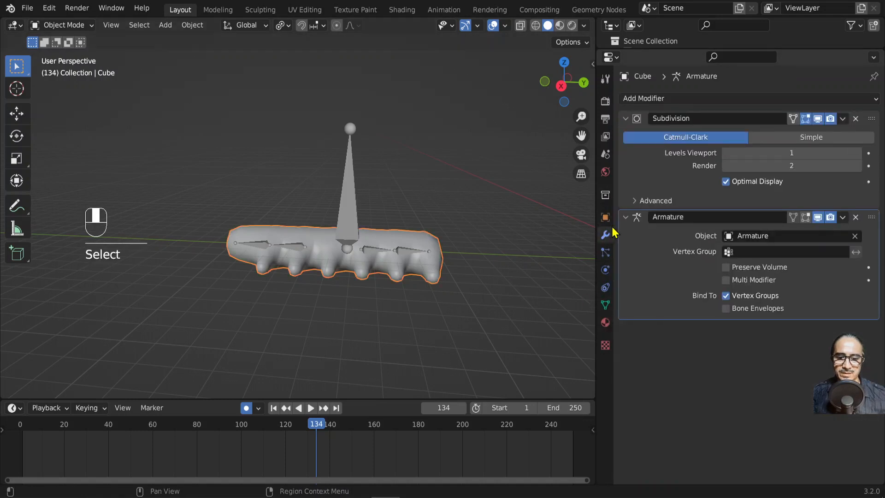
left_click(625, 119)
left_click(659, 99)
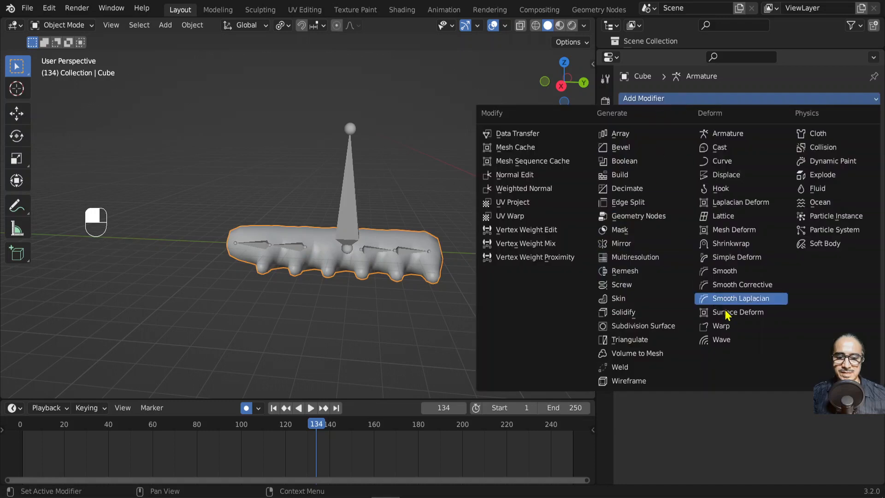
left_click(735, 339)
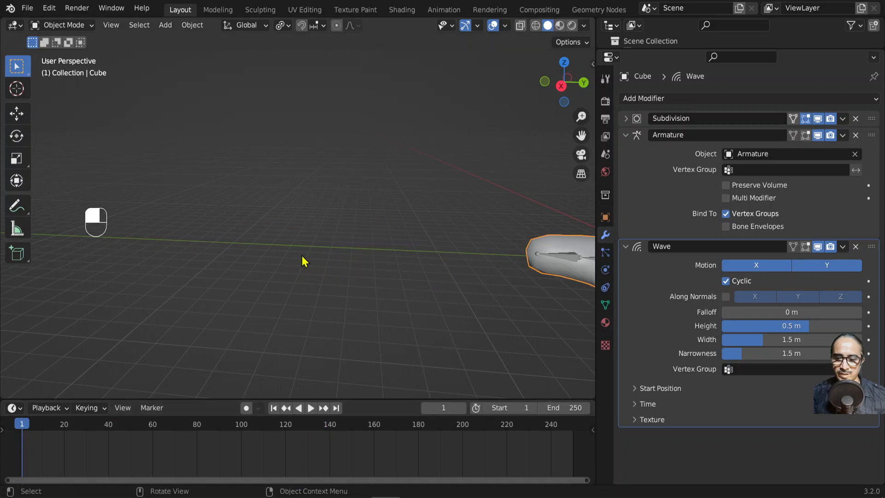
Play the animation to examine how the wave deforms the crawling caterpillar, and scrub to frame 30
middle_click_drag(302, 259, 323, 261, "shift")
key("space")
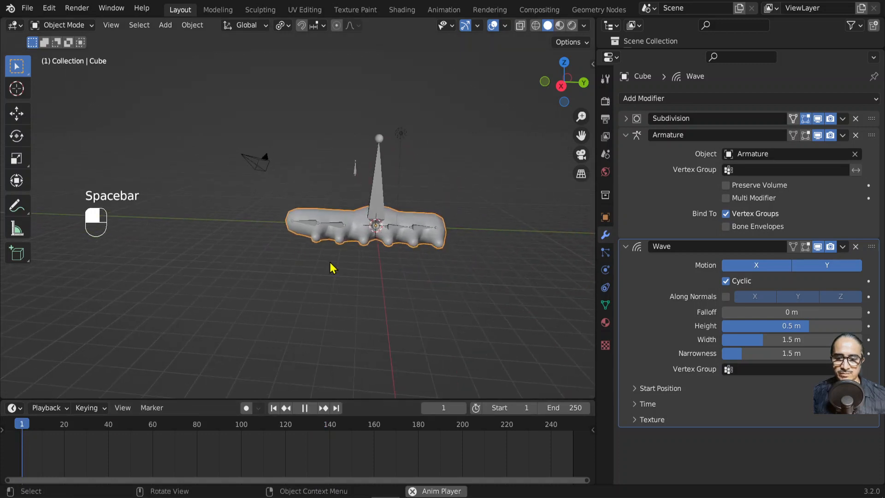
scroll(385, 240, "up", 3)
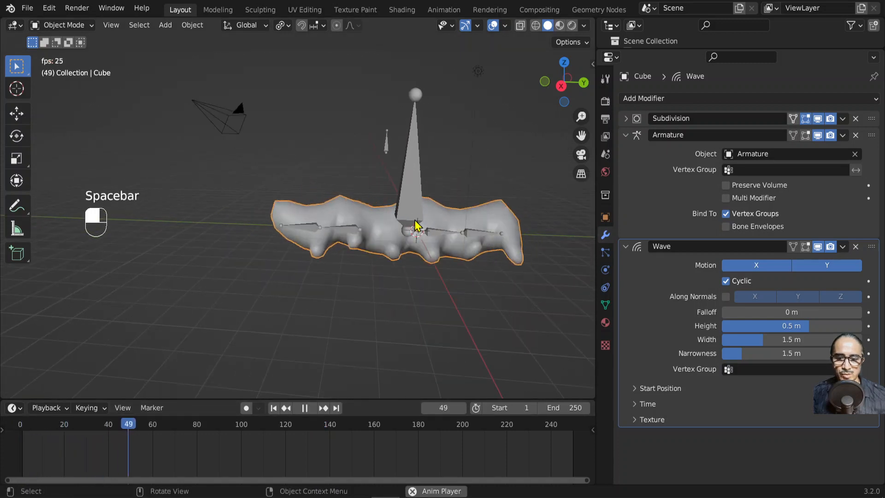
scroll(296, 299, "down", 2)
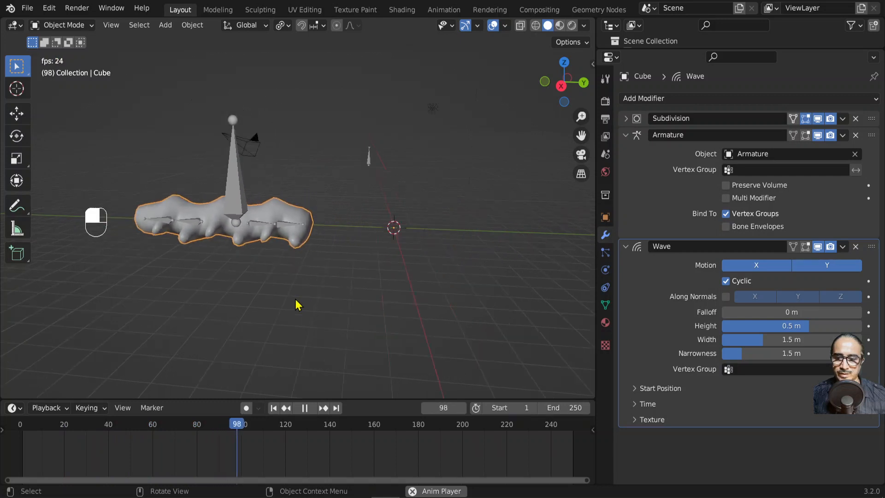
middle_click_drag(296, 300, 414, 300, "shift")
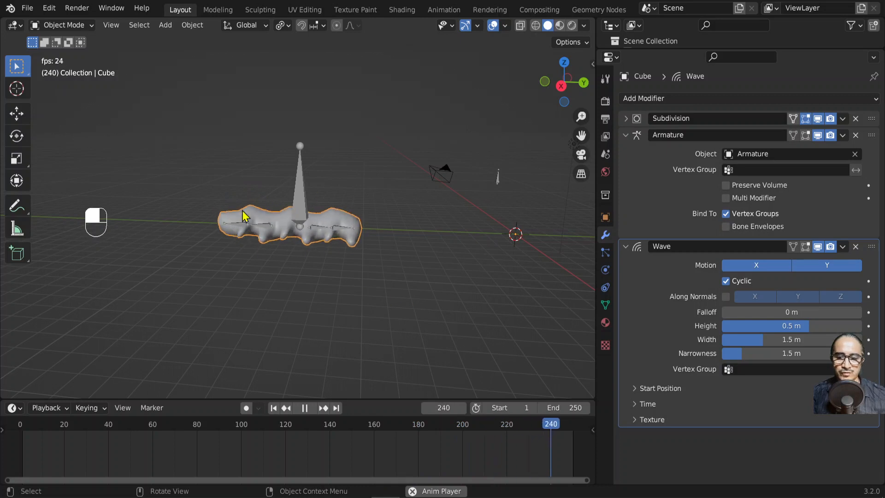
key("space")
scroll(486, 254, "down", 3)
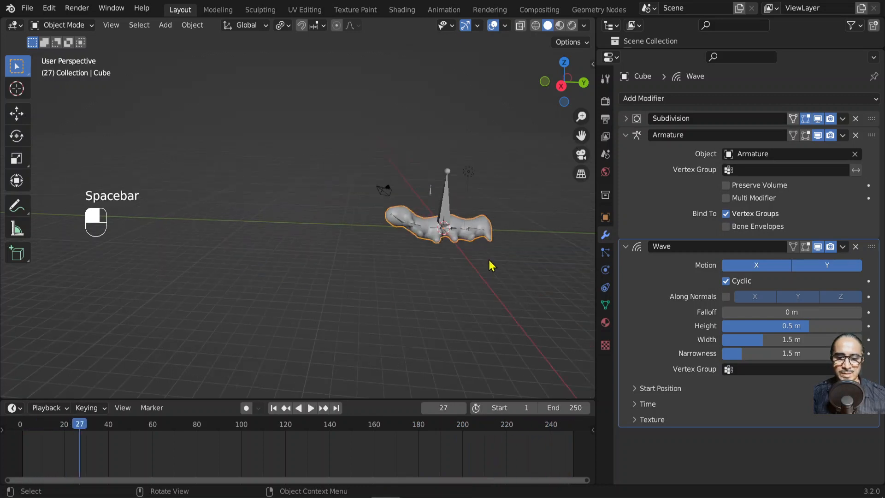
left_click_drag(25, 420, 89, 423)
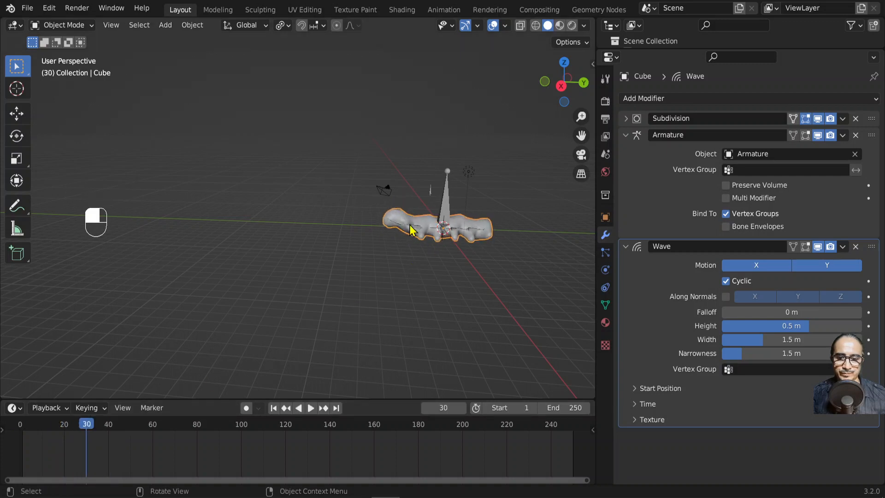
Reduce the Wave modifier's height on the caterpillar mesh to 0.32 m
left_click(446, 207)
scroll(449, 283, "up", 3)
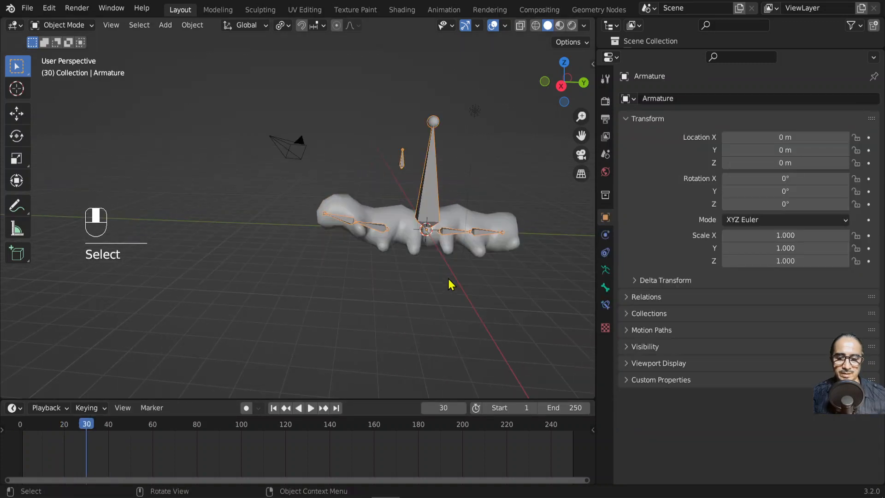
left_click(407, 217)
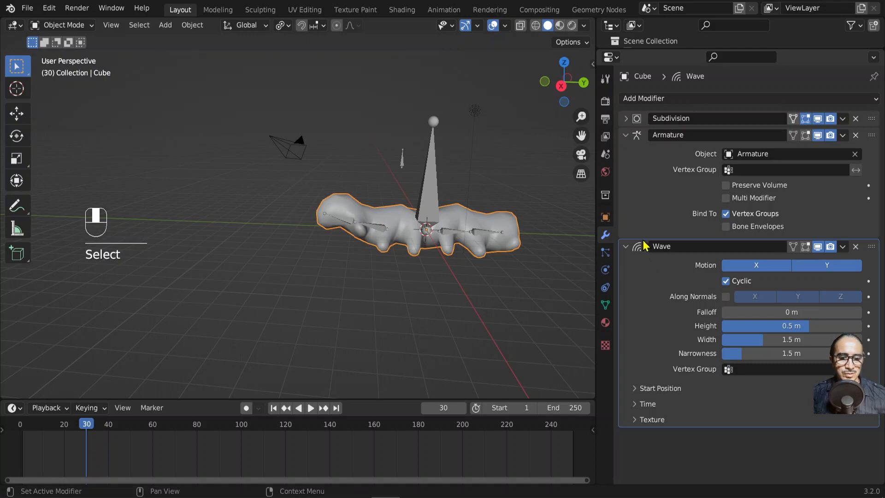
left_click(625, 135)
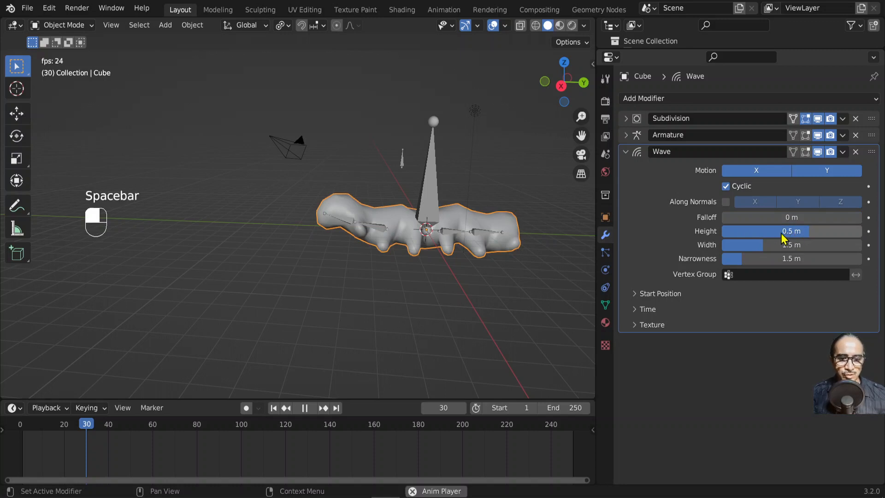
mouse_move(783, 238)
left_mouse_down()
mouse_move(774, 239)
mouse_move(826, 238)
mouse_move(744, 238)
mouse_move(821, 238)
mouse_move(765, 239)
mouse_move(782, 238)
left_mouse_up()
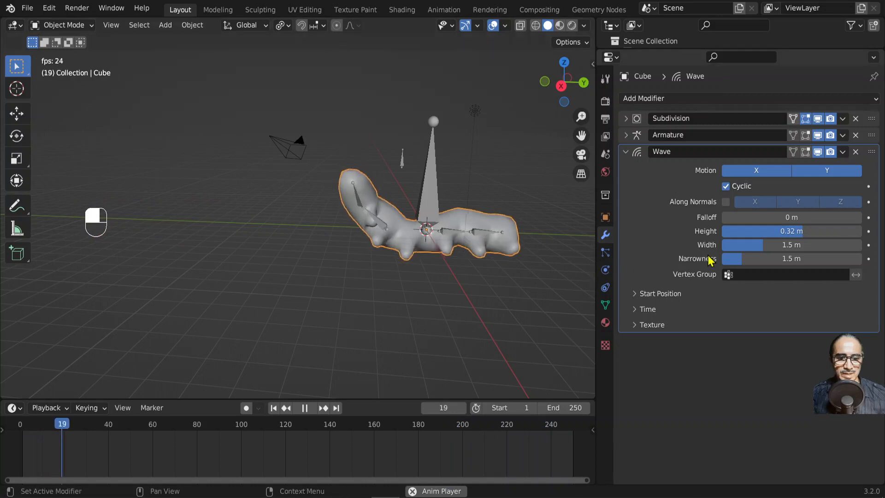
Try a Wave width of 2 m while the animation plays, replaying it from the start
key("space")
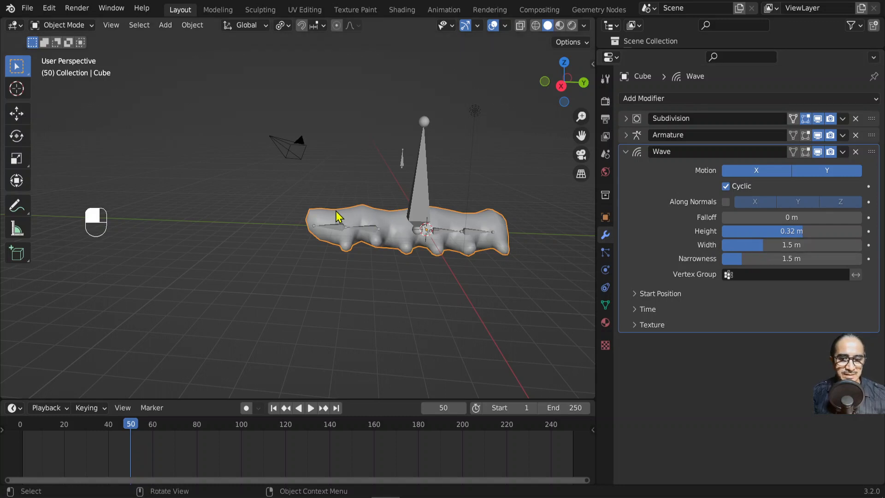
key("space")
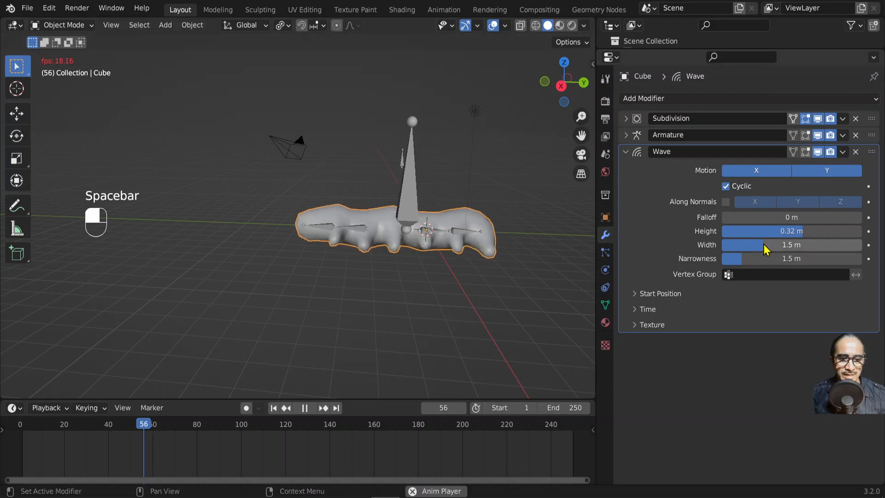
left_click_drag(765, 244, 779, 245)
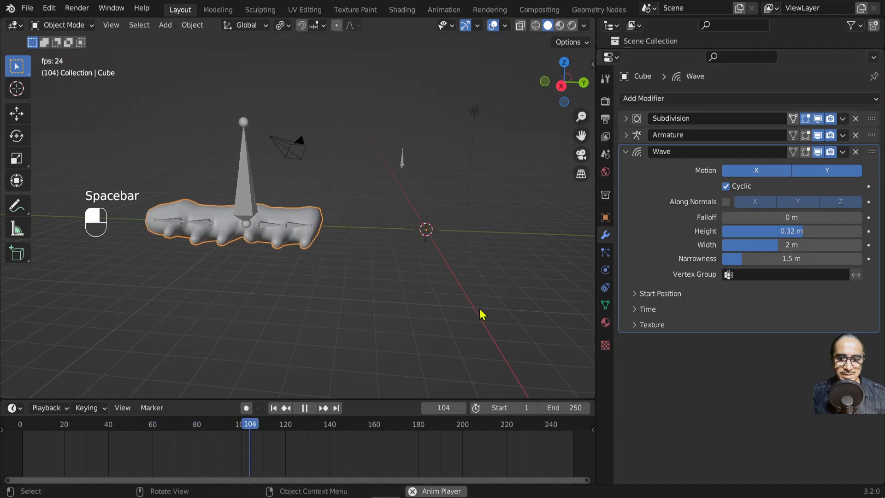
left_click(25, 425)
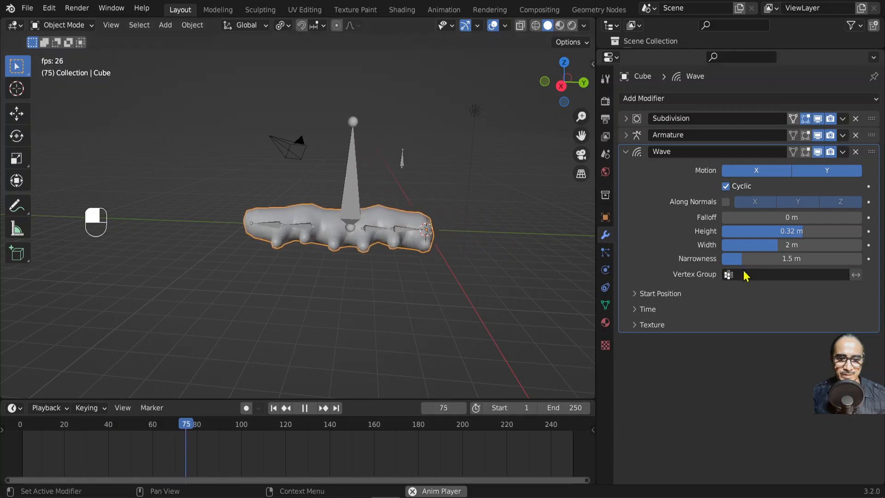
Set the Wave modifier's width to 1.1 m and narrowness to 0.91 m, and check the ripples during playback
mouse_move(747, 245)
left_mouse_down()
mouse_move(733, 244)
mouse_move(749, 261)
left_mouse_up()
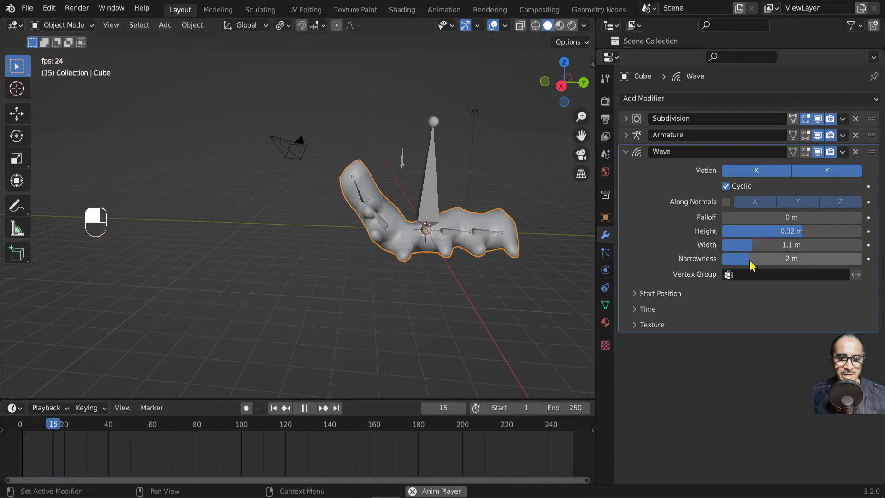
mouse_move(750, 261)
left_mouse_down()
mouse_move(819, 261)
mouse_move(734, 261)
left_mouse_up()
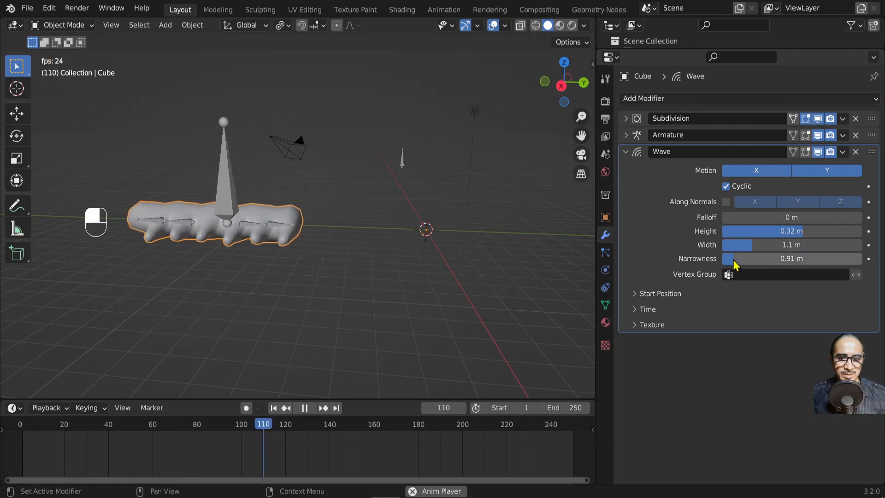
middle_click_drag(279, 259, 397, 260, "shift")
scroll(396, 259, "up", 1)
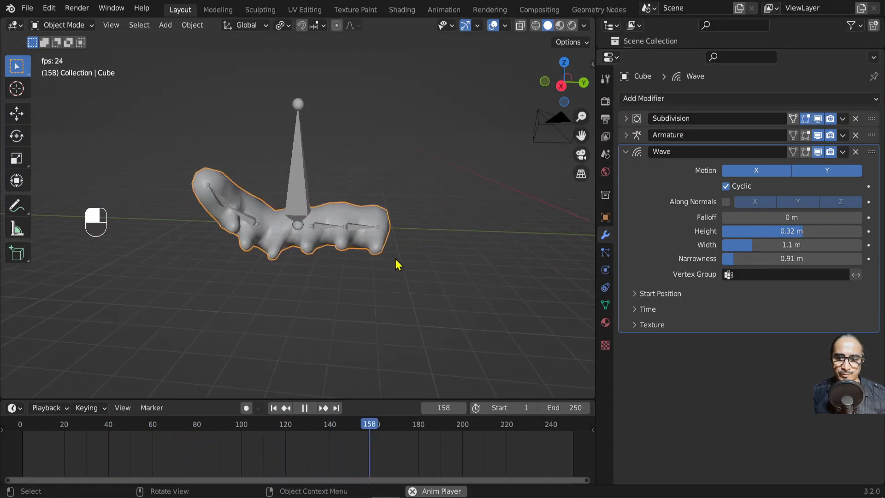
scroll(391, 261, "up", 1)
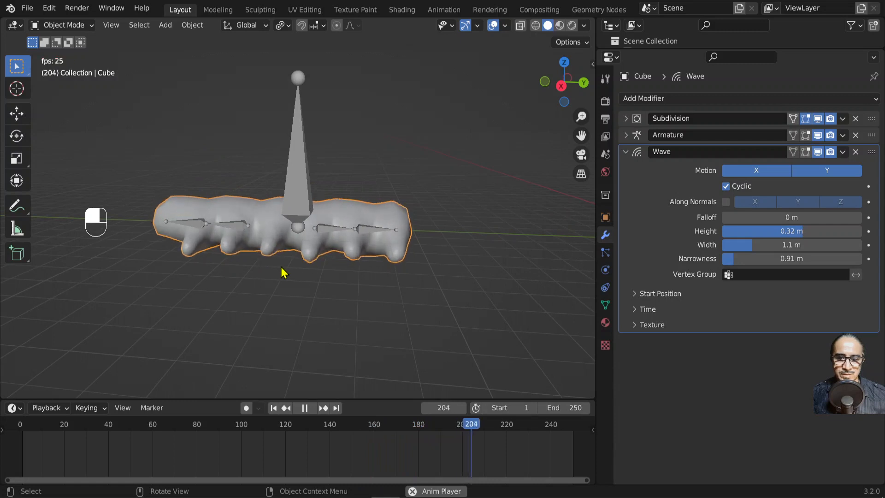
middle_click_drag(438, 249, 660, 284, "shift")
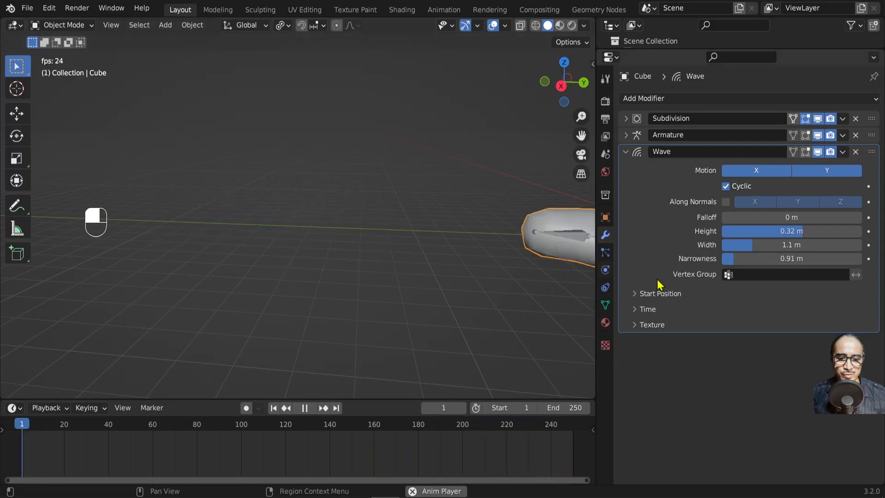
Try a Wave width of 0.83 m with a narrowness of 1.2 m on the caterpillar, checking the ripples during playback
middle_click_drag(467, 241, 344, 234, "shift")
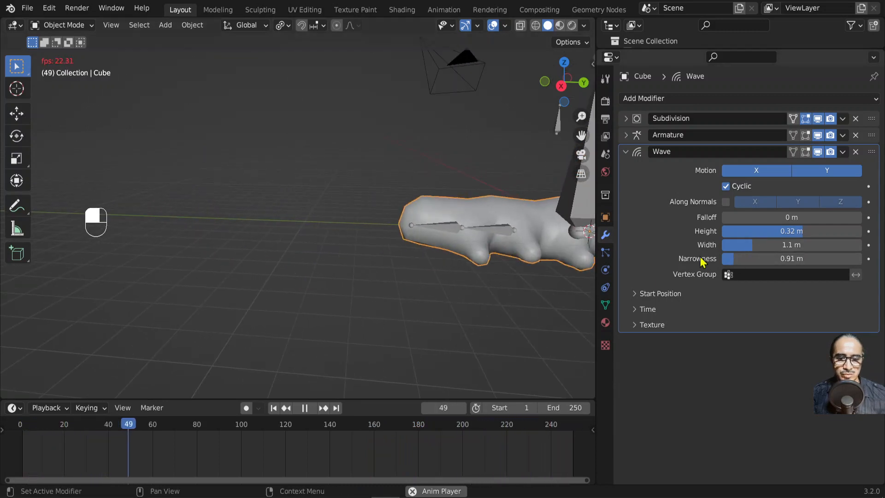
mouse_move(751, 245)
left_mouse_down()
mouse_move(737, 246)
mouse_move(745, 245)
mouse_move(738, 259)
mouse_move(758, 259)
mouse_move(749, 259)
left_mouse_up()
scroll(454, 242, "down", 3)
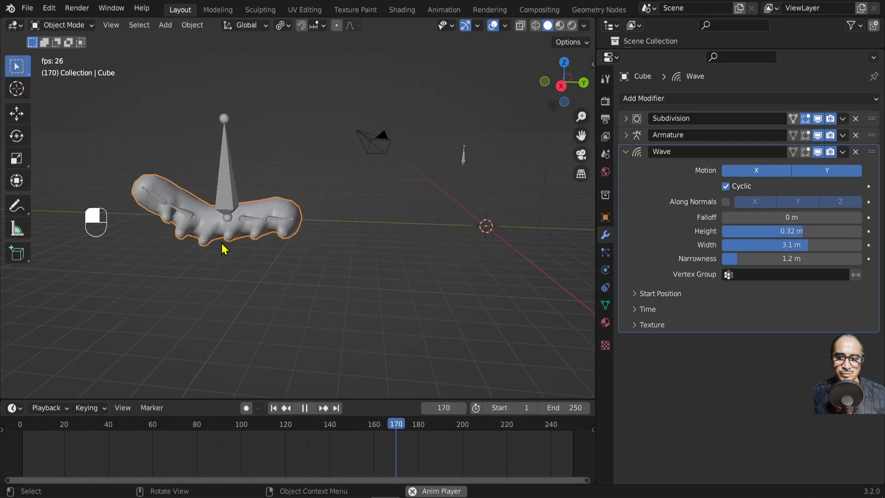
key("space")
left_click_drag(806, 245, 761, 245)
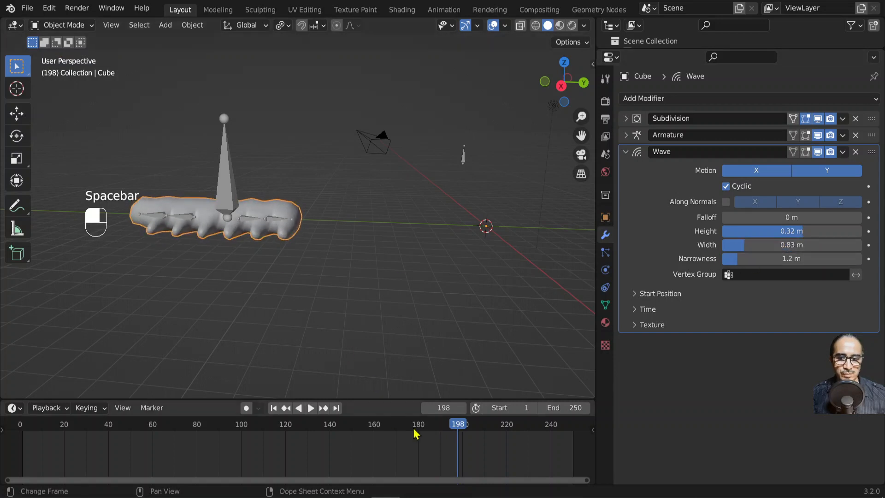
Expand the Wave modifier's Start Position settings and replay the crawl from frame 1 to examine where the ripple originates
left_click(636, 294)
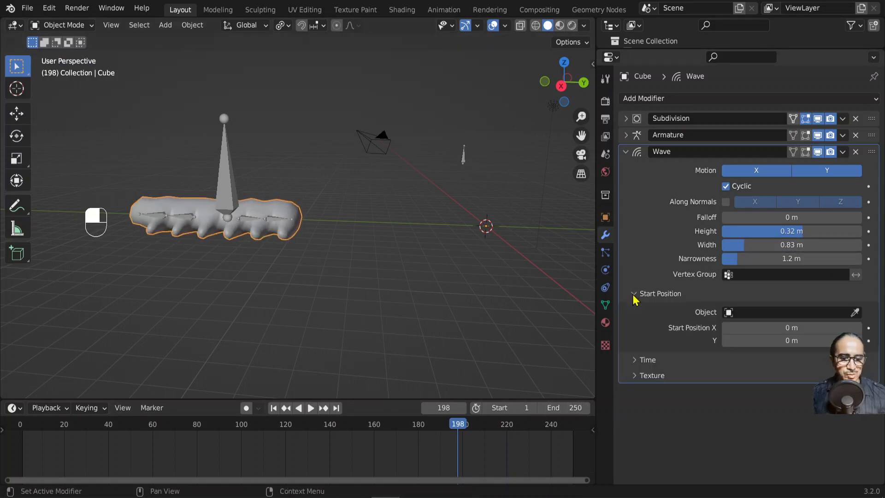
left_click(19, 412)
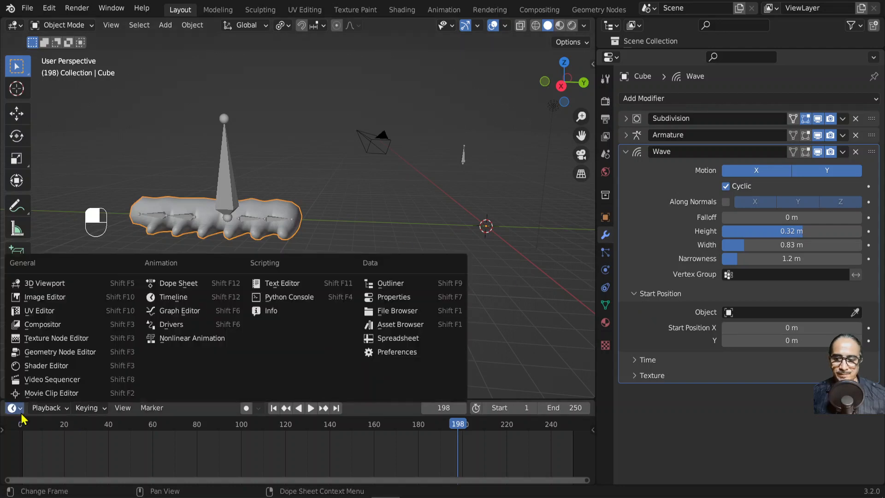
left_click(23, 427)
key("space")
middle_click_drag(475, 254, 403, 198, "shift")
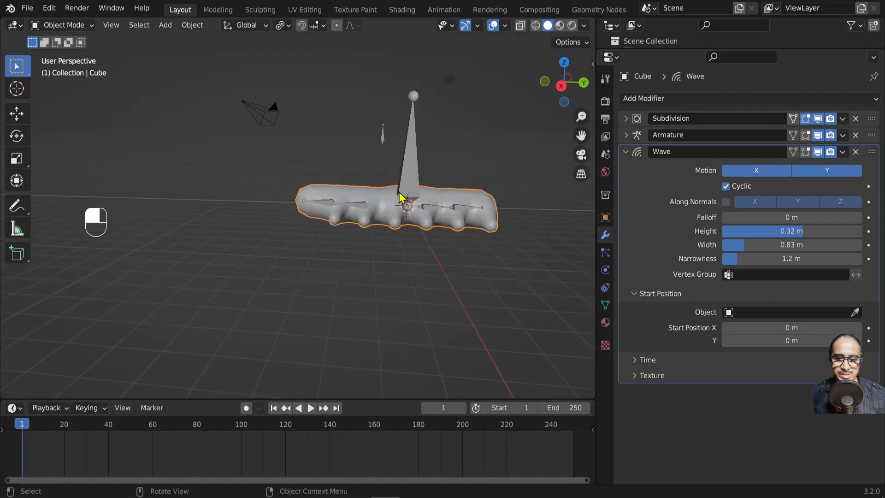
key("space")
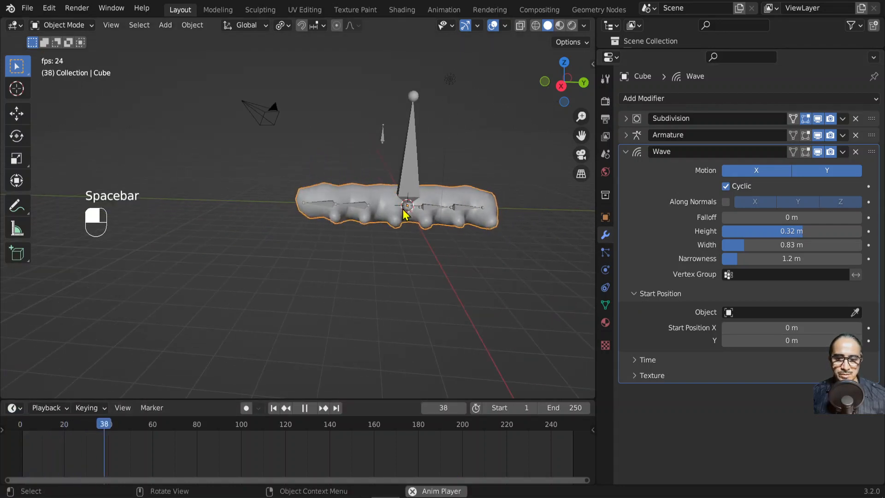
key("space")
Try a Wave width of 2.8 m and play the animation from frame 0
left_click(17, 434)
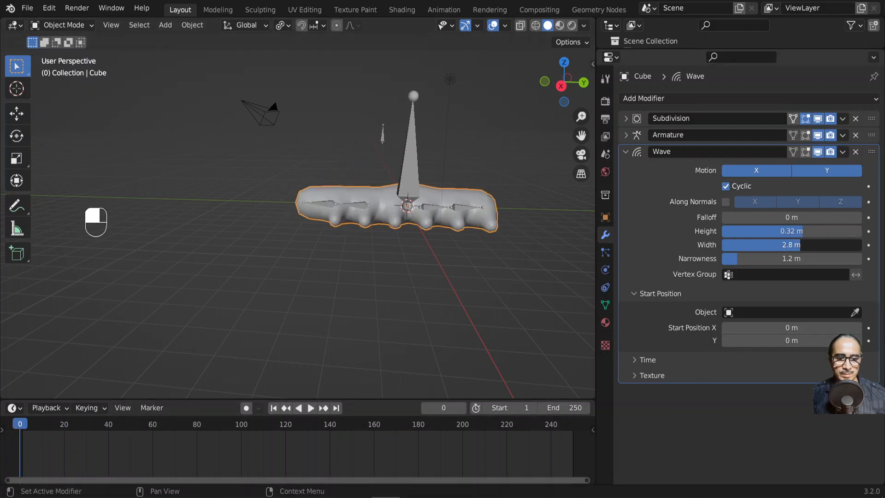
key("space")
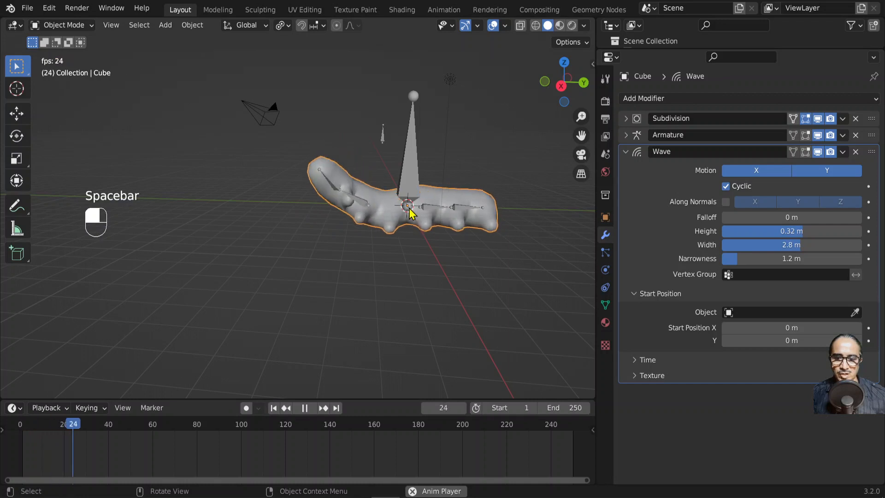
key("space")
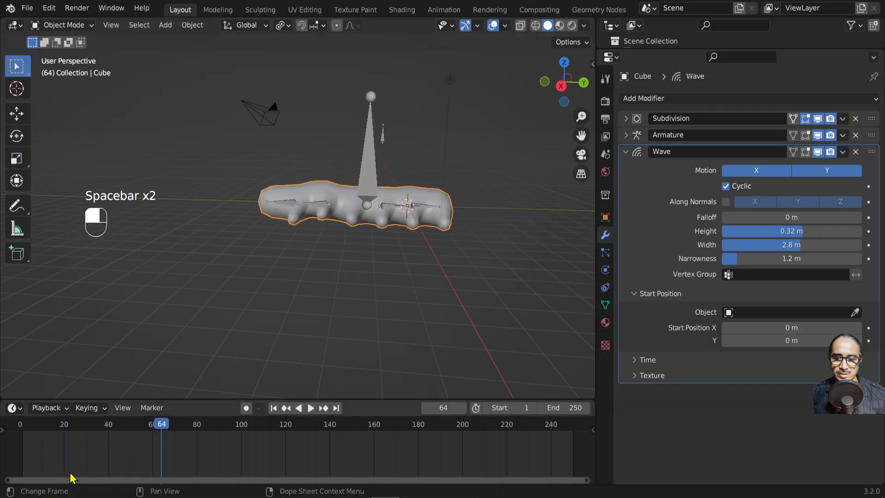
Set the Wave width to 0.62 m and its start position Y to -5.8 m, using the mesh's dimensions as reference, and play the result
left_click(19, 427)
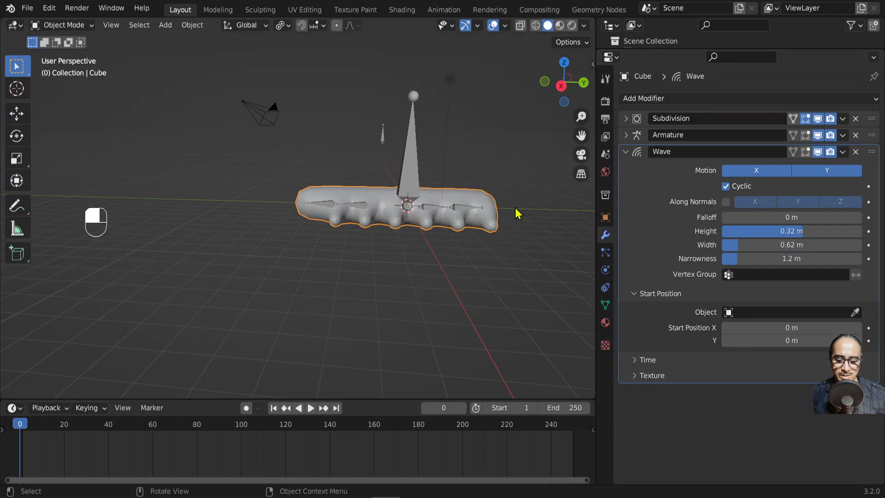
key("n")
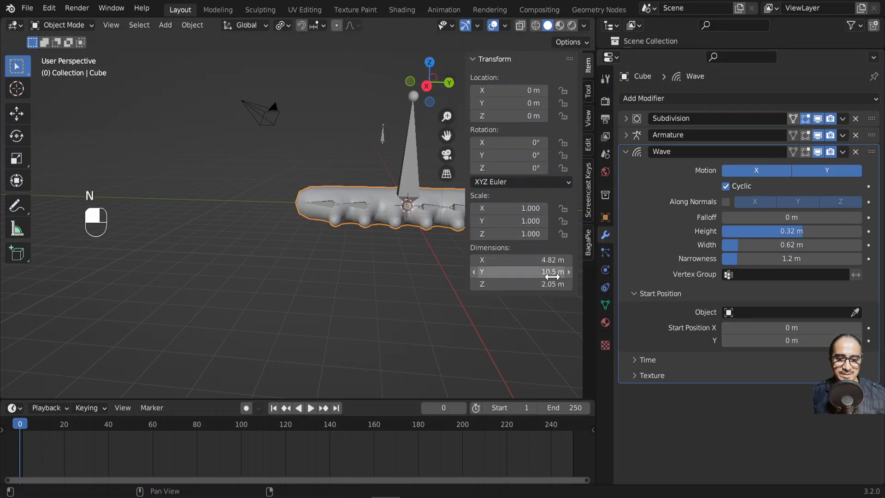
key("n")
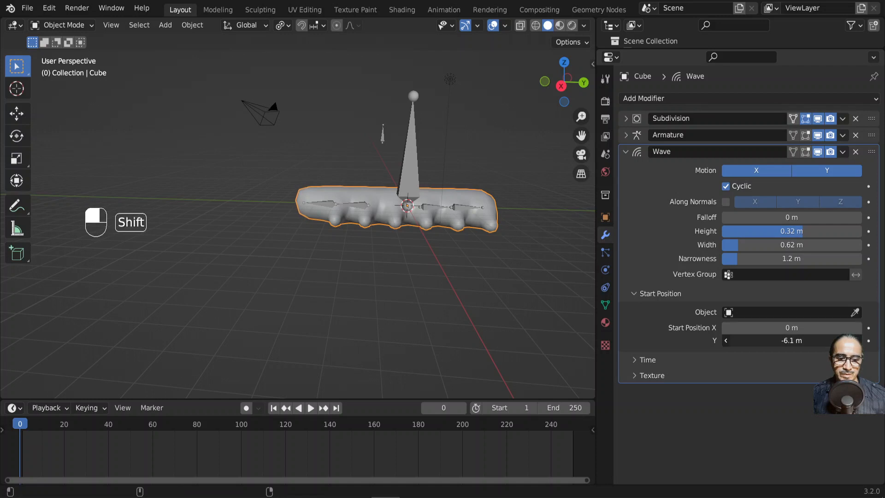
key("space")
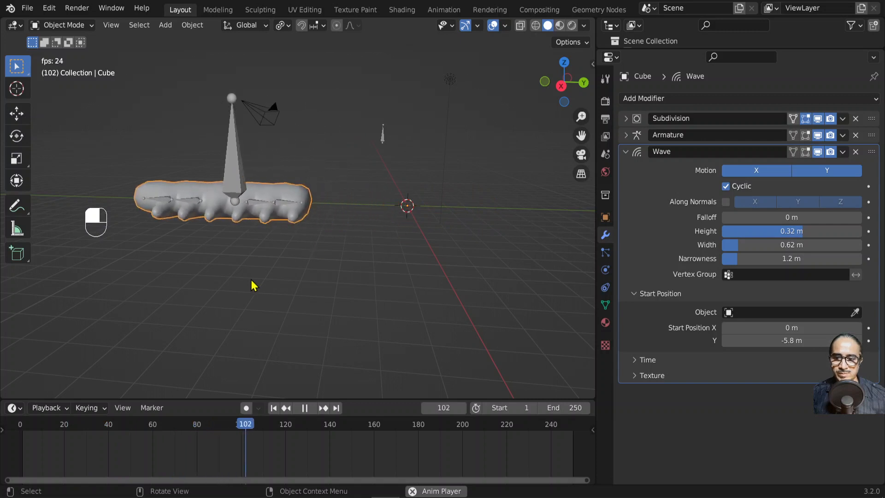
middle_click_drag(251, 285, 340, 292)
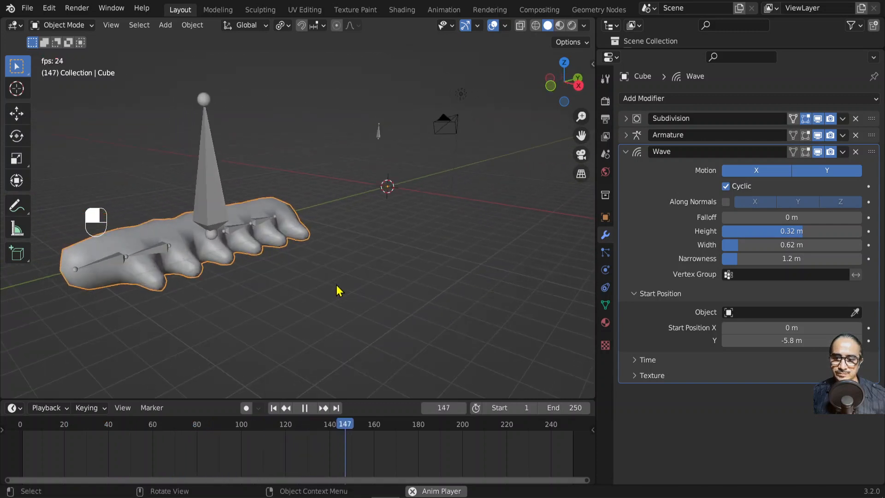
Set the Wave modifier's width to 0.98 m and narrowness to 2 m while watching the ripples during playback
left_click_drag(738, 249, 750, 251)
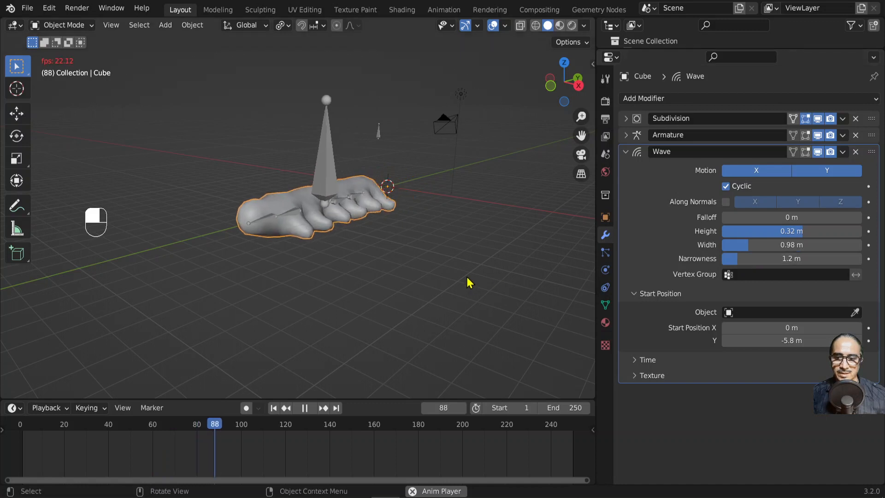
mouse_move(467, 278)
middle_mouse_down()
mouse_move(444, 269)
mouse_move(454, 271)
middle_mouse_up()
scroll(455, 272, "up", 2)
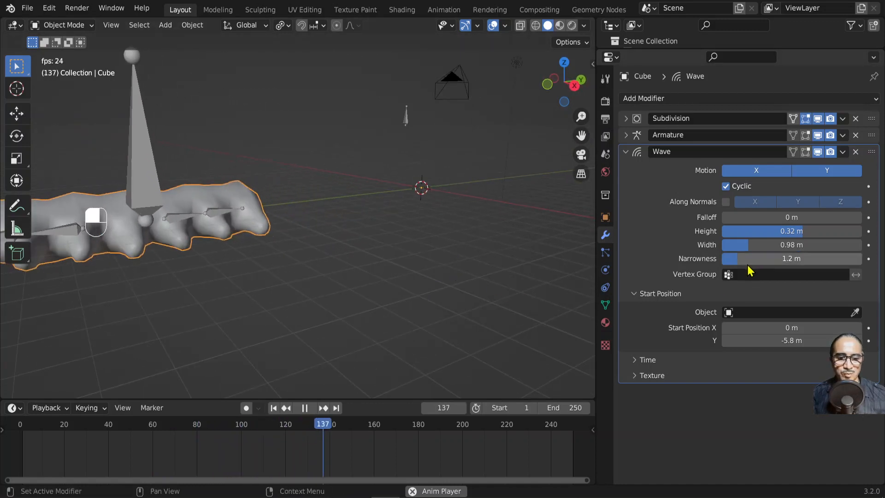
left_click_drag(746, 263, 749, 259)
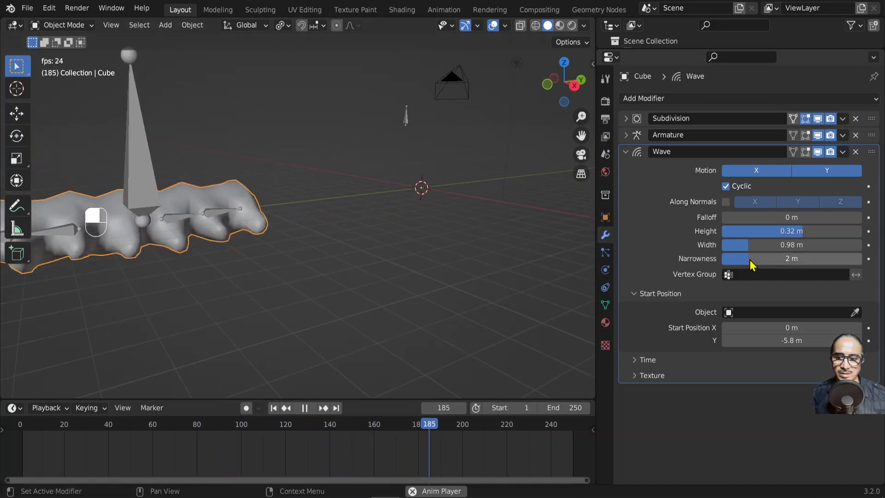
Set the Wave modifier's height to 0 m at frame 0 and play the animation to check the body without ripples
key("space")
left_click_drag(38, 423, 19, 422)
scroll(397, 201, "down", 2)
middle_click_drag(436, 186, 391, 185)
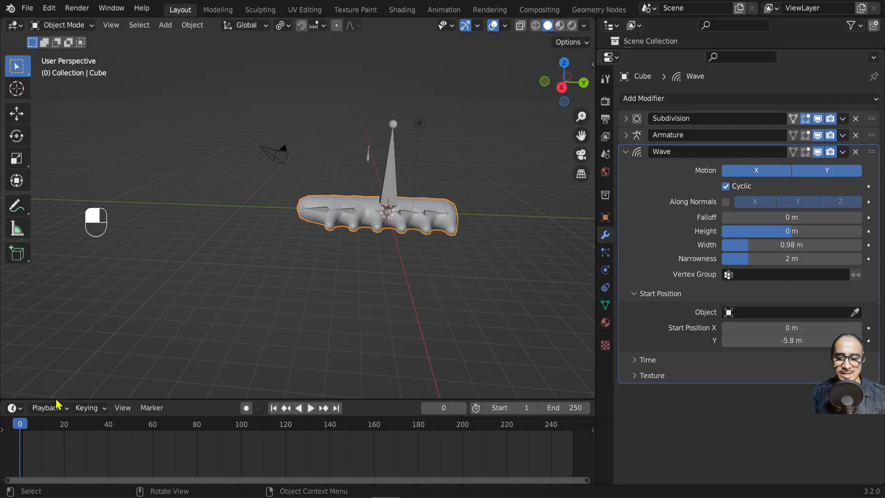
key("space")
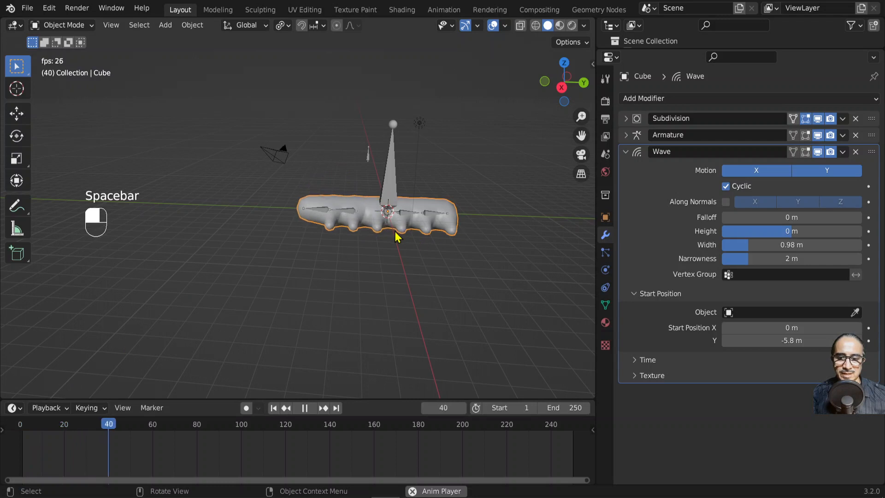
key("space")
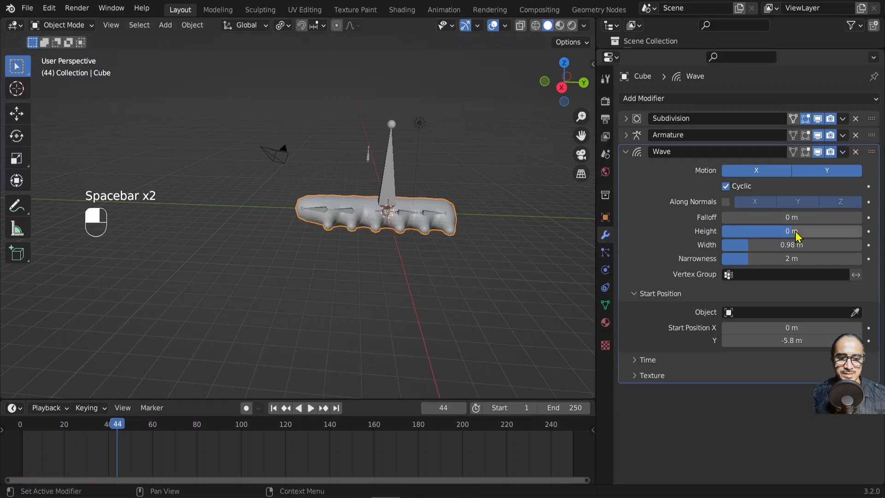
Open the armature in Edit Mode and identify the small detached control bone behind the caterpillar
scroll(459, 211, "up", 3)
middle_click_drag(488, 197, 446, 212, "shift")
left_click(365, 139)
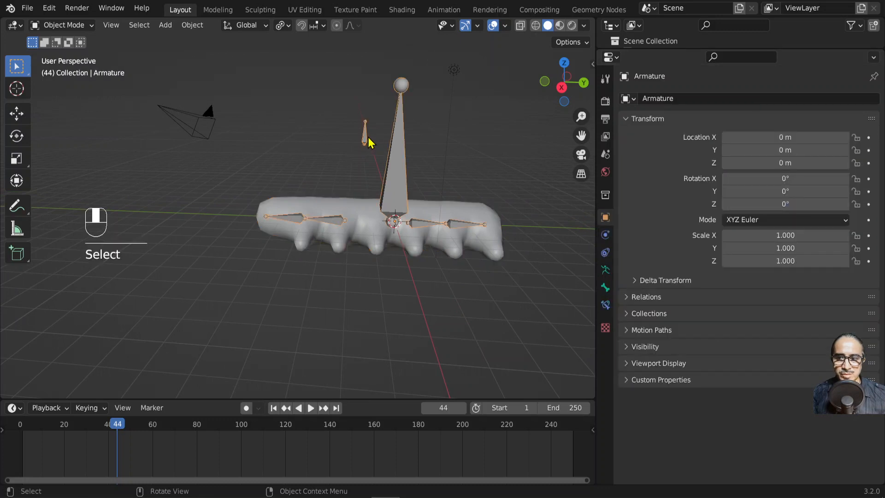
left_click(83, 27)
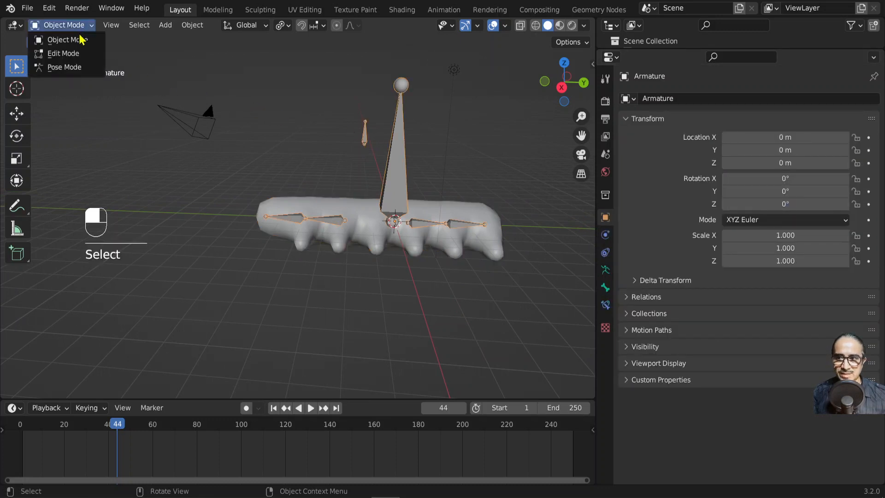
left_click(76, 55)
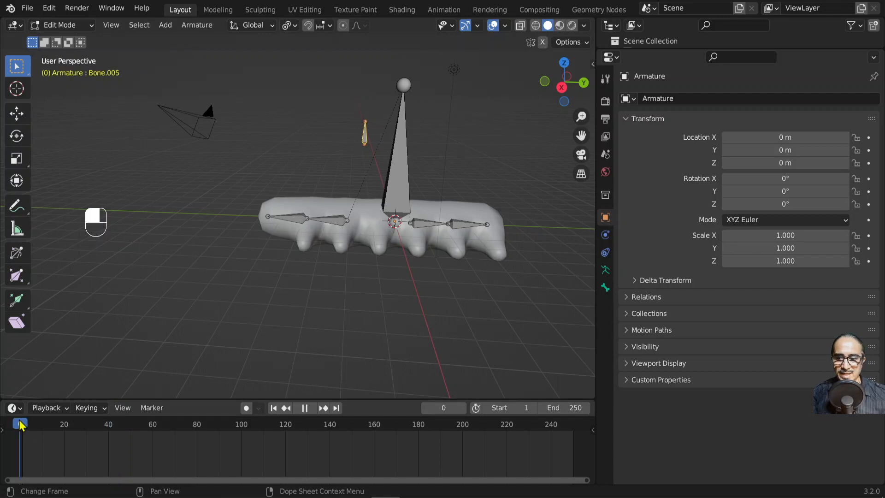
Return the armature to Object Mode and select the caterpillar mesh
key("ctrl+Tab")
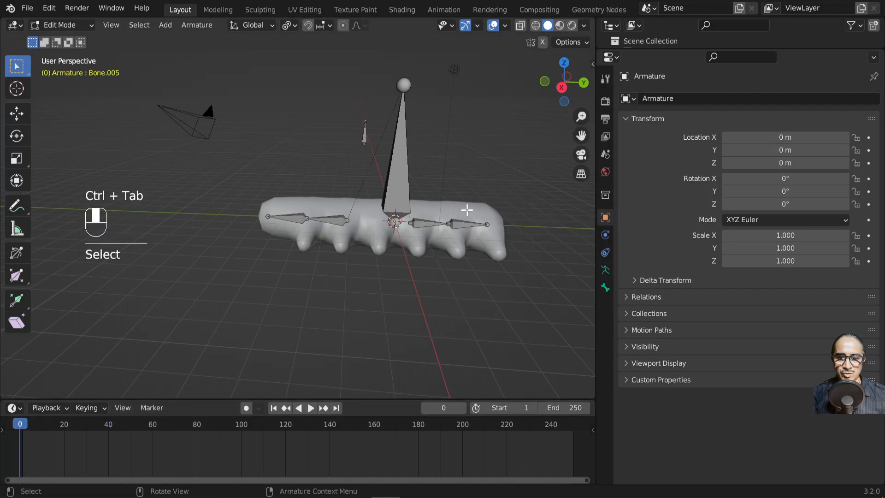
key("ctrl+Tab")
key("ctrl+Tab")
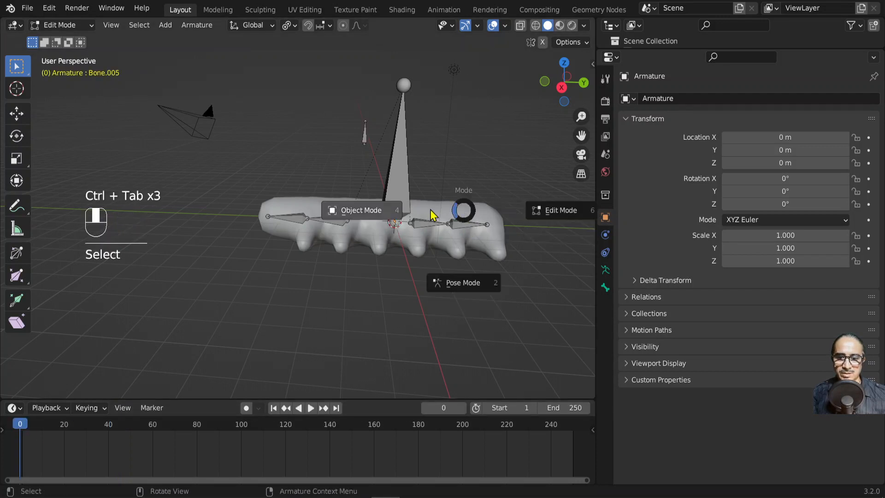
left_click(362, 213)
left_click(475, 212)
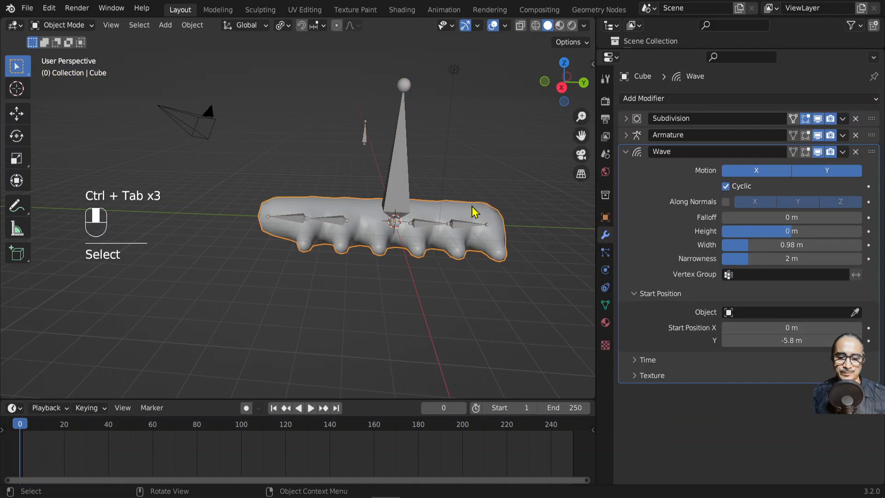
Add a driver to the Wave modifier's height, with the Armature's Bone.005 as the variable's target
right_click(777, 239)
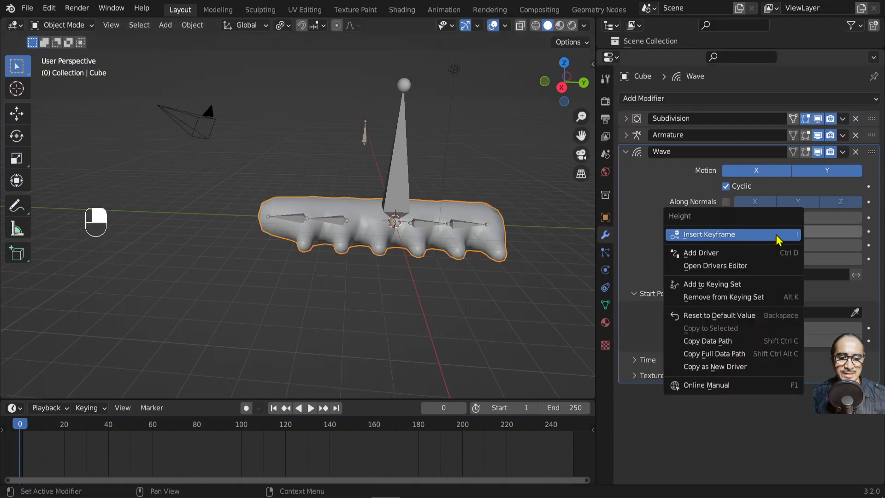
left_click(708, 252)
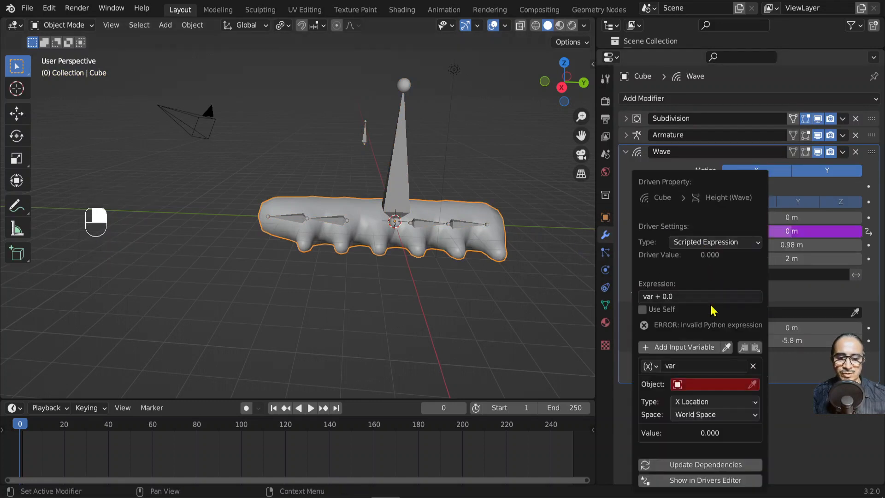
left_click(697, 386)
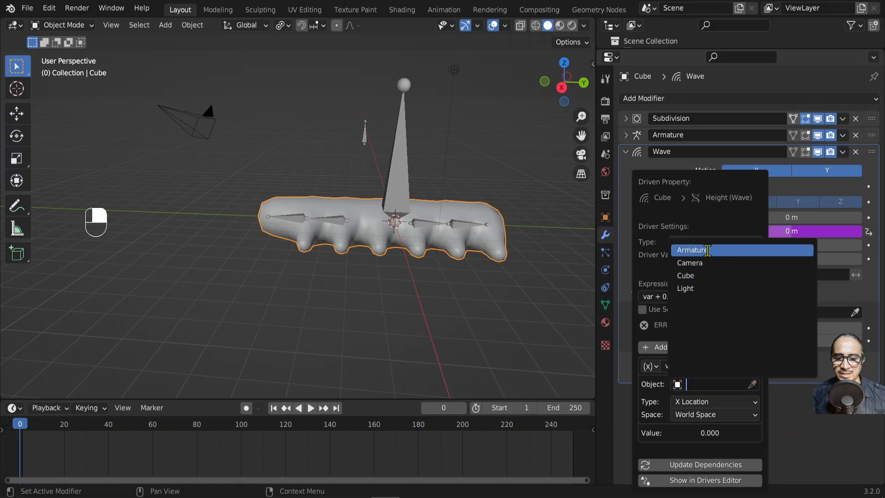
left_click(708, 250)
left_click(685, 386)
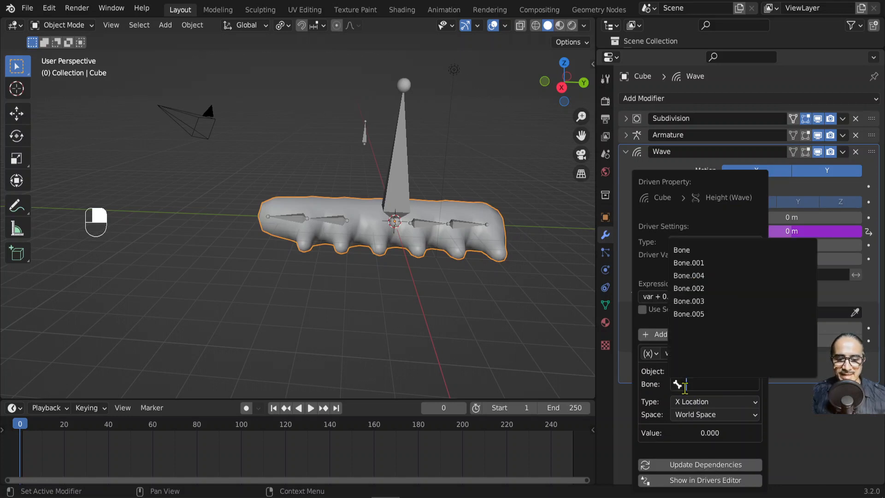
left_click(711, 313)
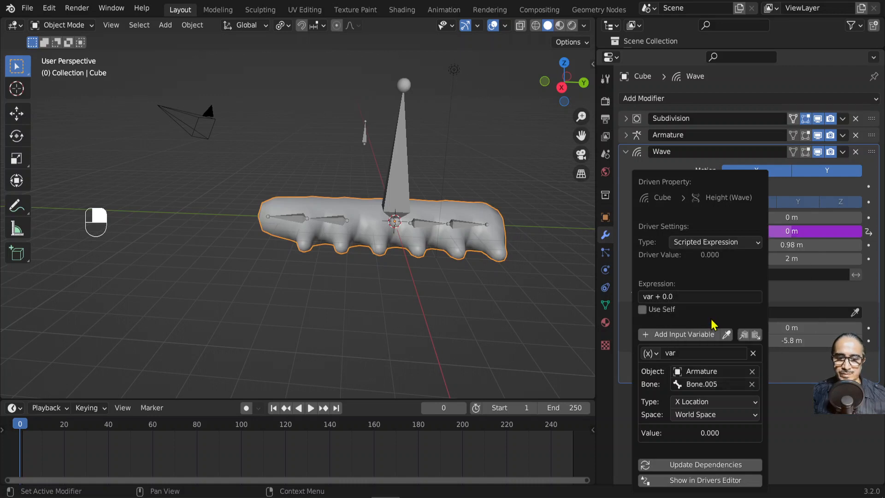
Select the armature and turn on the Axes display for its bones
left_click(363, 142)
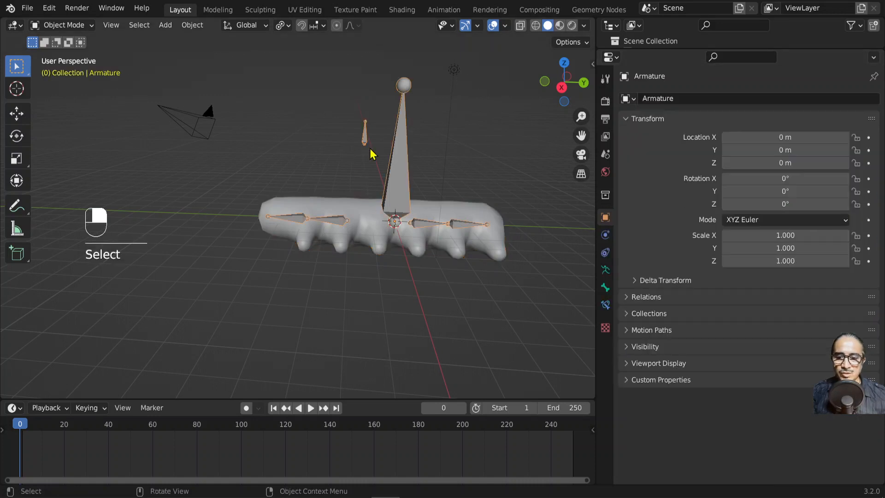
middle_click_drag(391, 229, 373, 117)
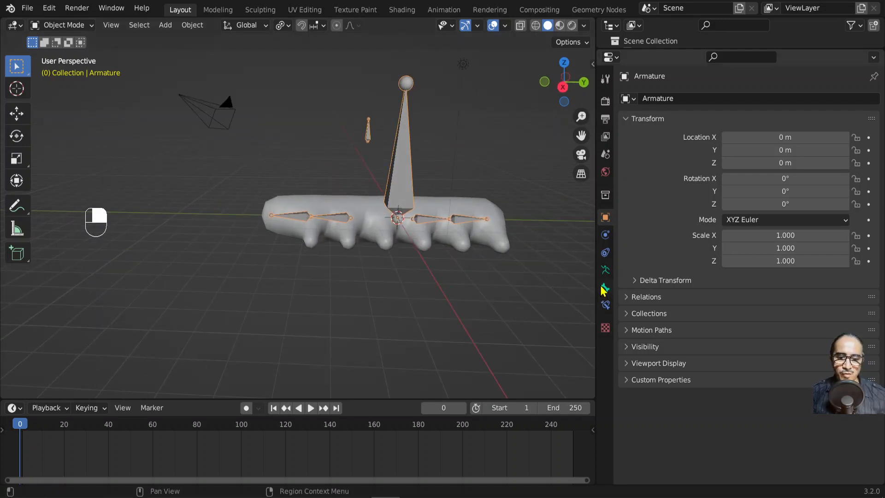
left_click(606, 270)
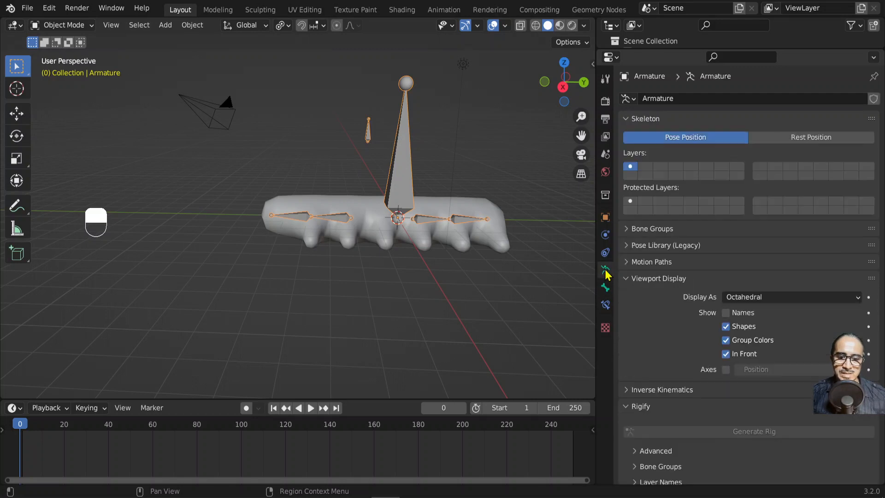
scroll(665, 275, "down", 1)
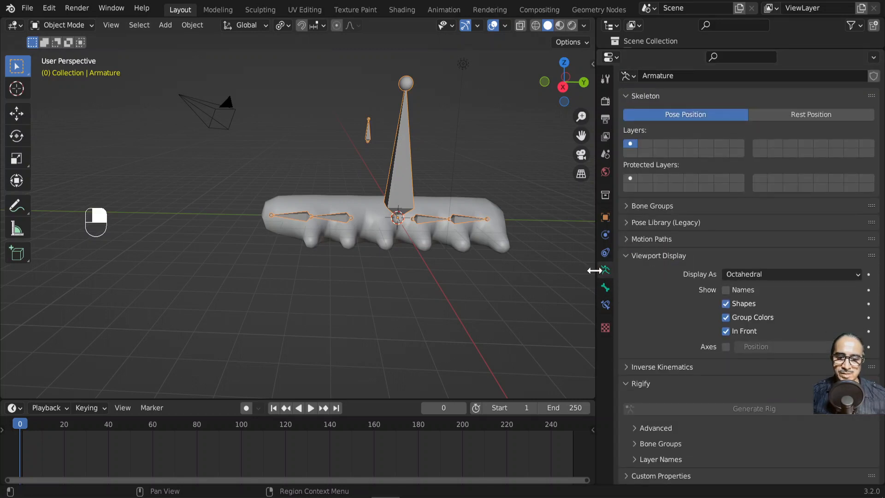
left_click(727, 347)
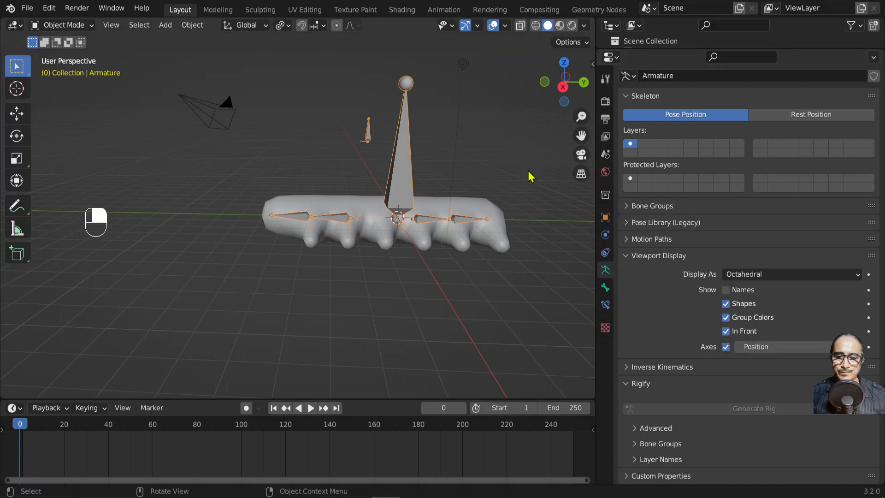
Examine the local axes of the small detached control bone up close, in Edit Mode and from the right side, and return to Object Mode
scroll(392, 115, "up", 4)
middle_click_drag(397, 115, 347, 246, "shift")
scroll(294, 271, "up", 3)
scroll(347, 245, "up", 6)
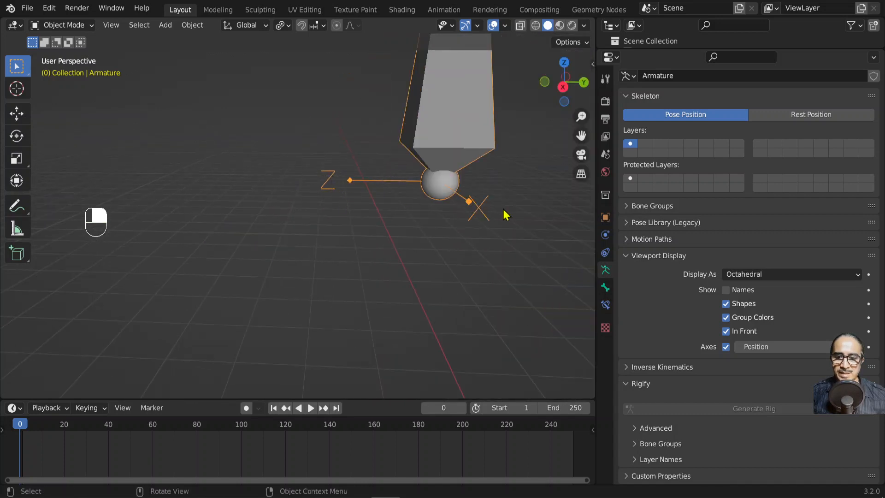
middle_click_drag(445, 220, 465, 225)
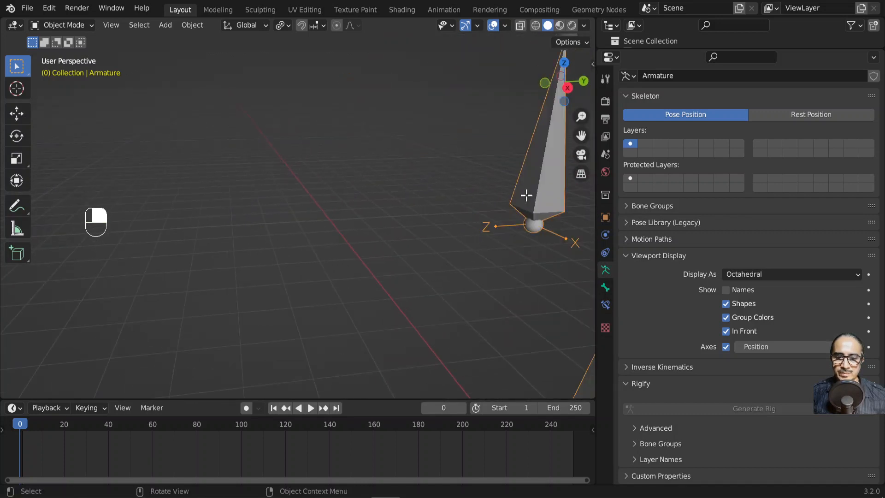
key("Tab")
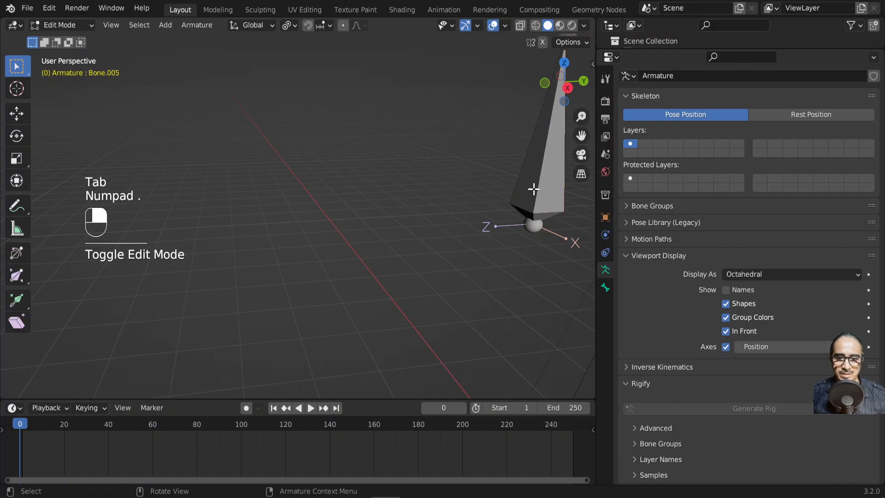
left_click(534, 189)
key("KP_Decimal")
middle_click_drag(334, 310, 299, 244)
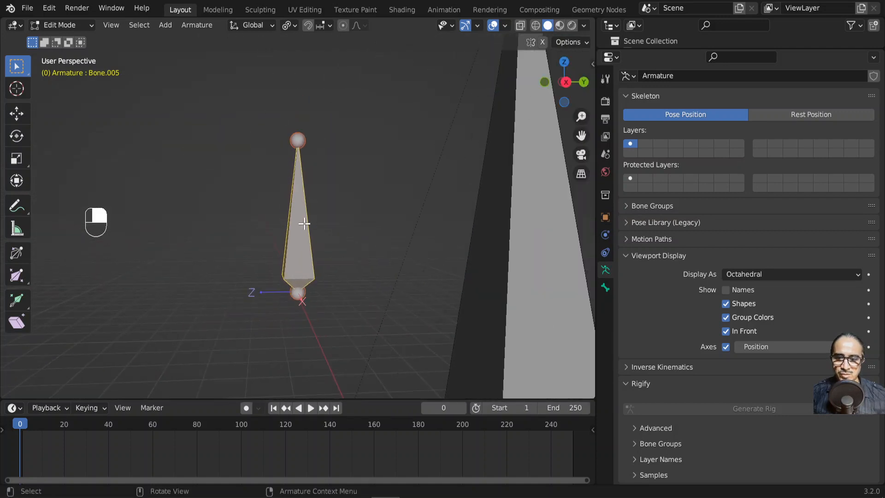
scroll(357, 295, "down", 6)
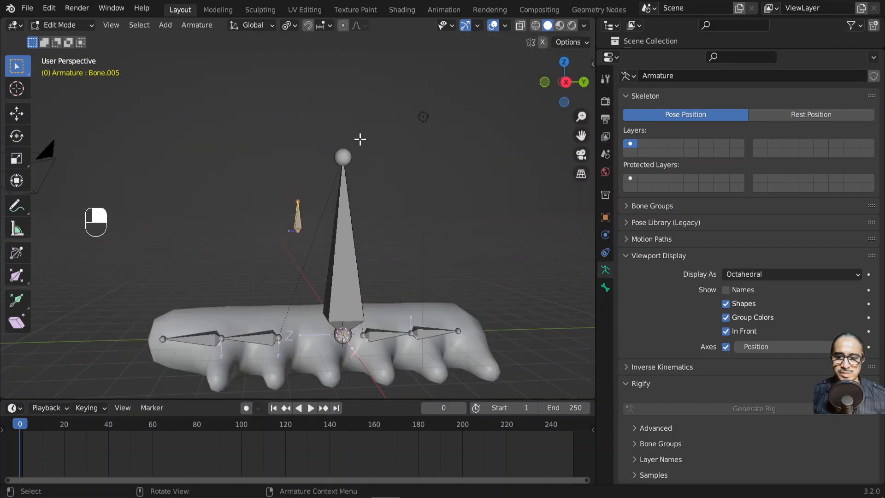
middle_click_drag(359, 183, 317, 263)
scroll(426, 272, "up", 3)
key("KP_3")
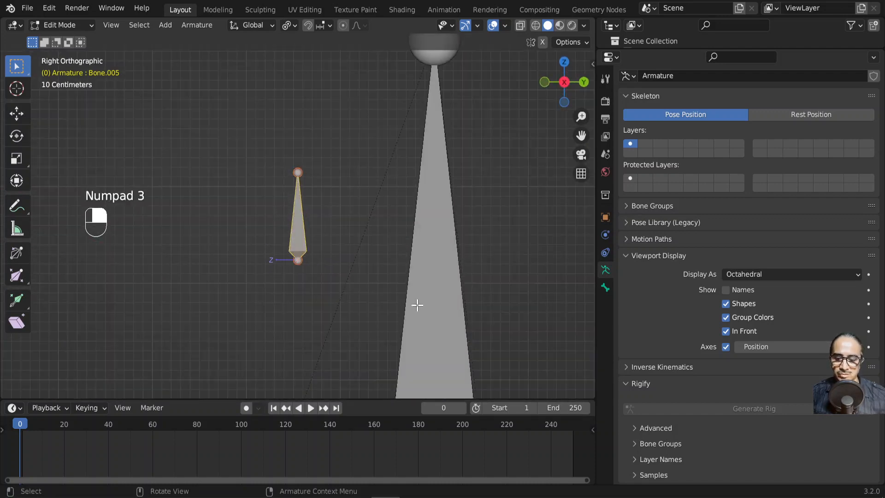
key("r")
right_click(262, 297)
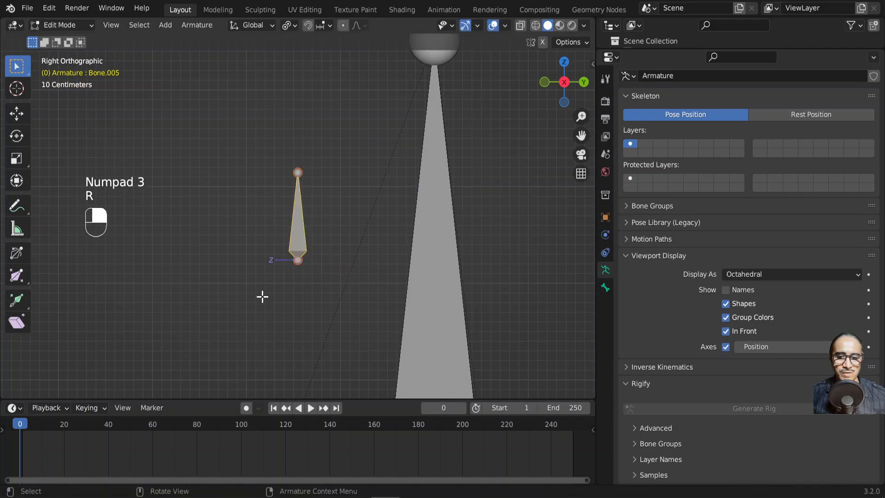
scroll(269, 251, "down", 3)
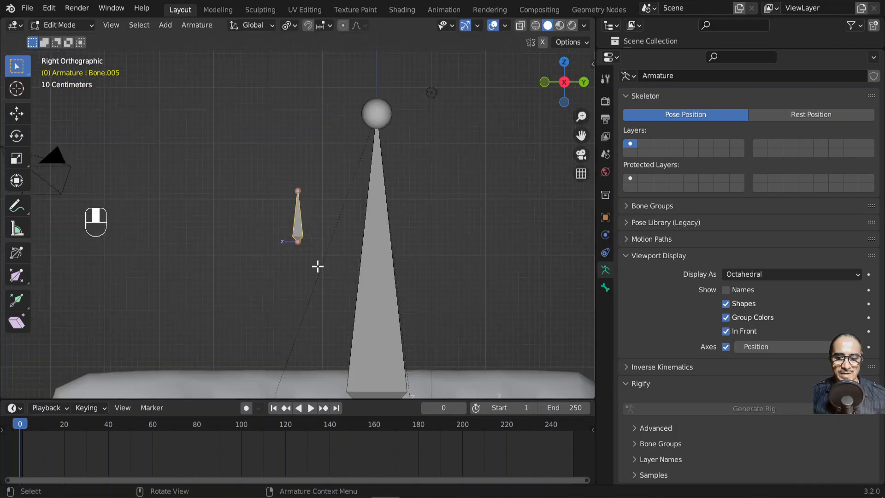
key("Tab")
middle_click_drag(318, 266, 501, 276)
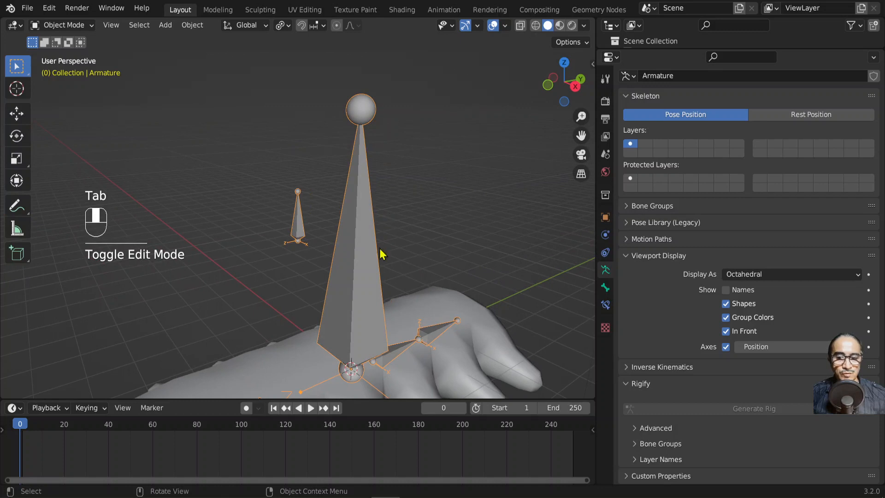
Edit the caterpillar's Wave height driver so its variable reads the bone's Y Location in Transform Space
left_click(468, 302)
scroll(491, 294, "down", 3)
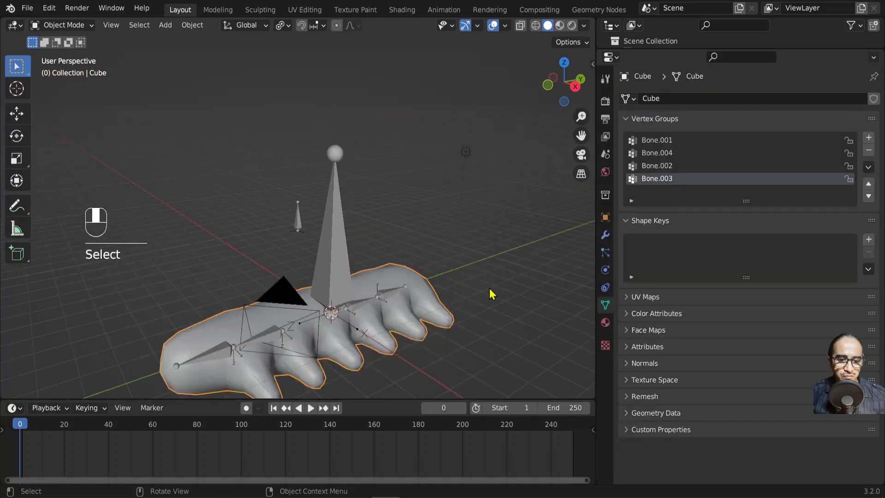
left_click(606, 236)
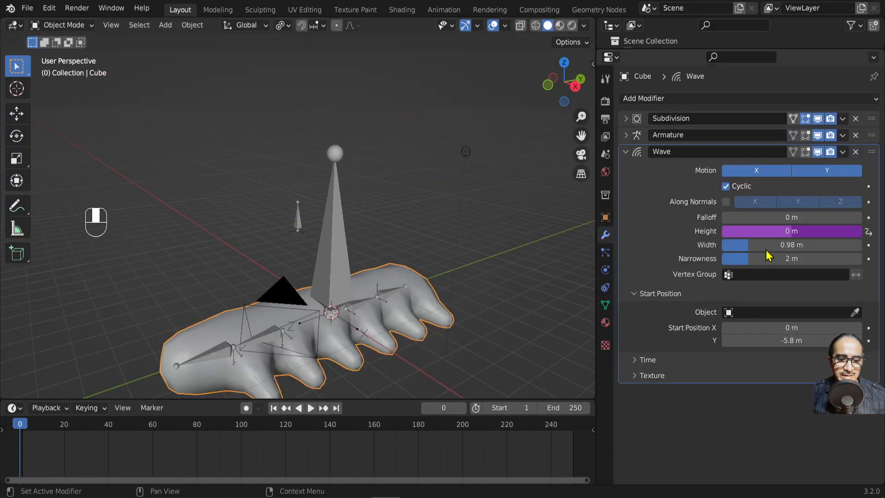
right_click(762, 231)
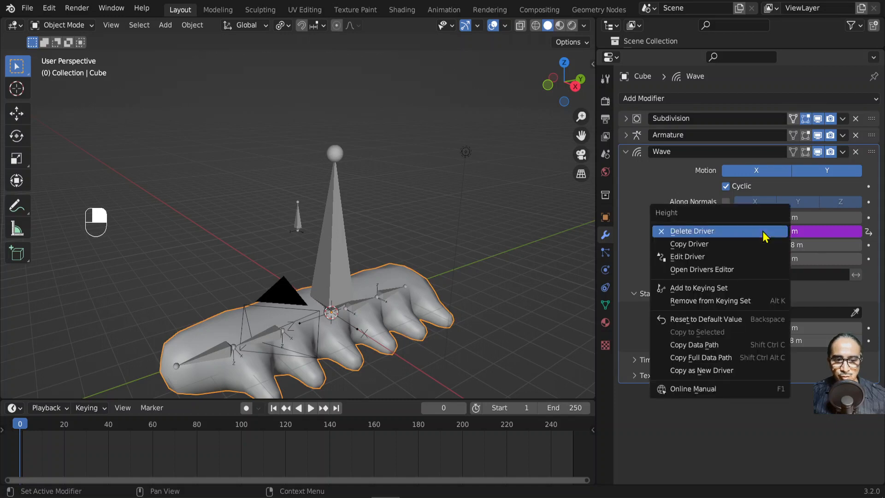
left_click(697, 258)
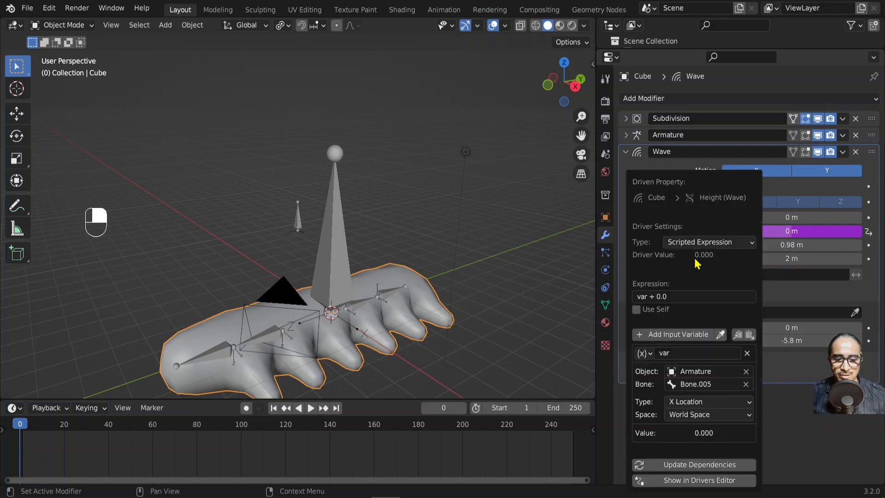
left_click(692, 403)
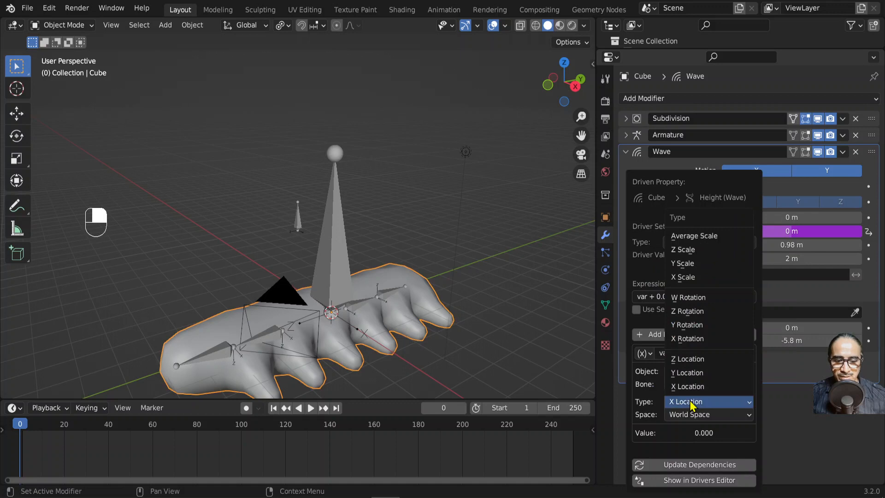
left_click(701, 373)
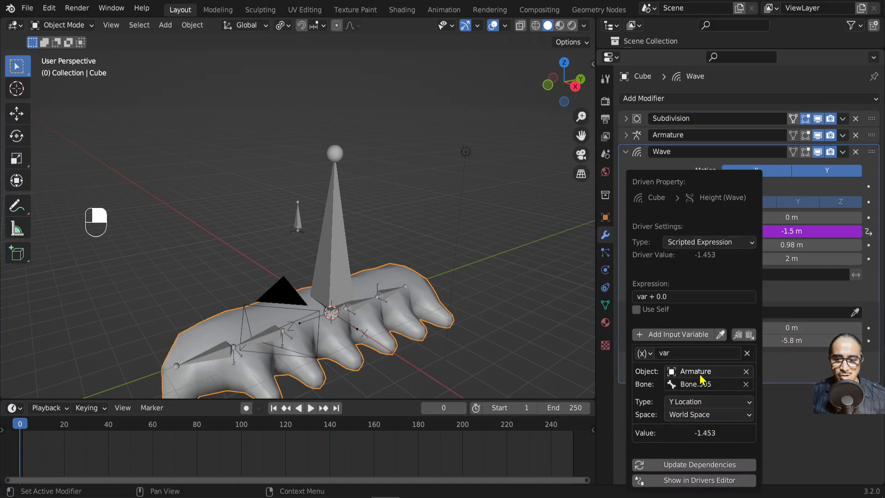
left_click(711, 415)
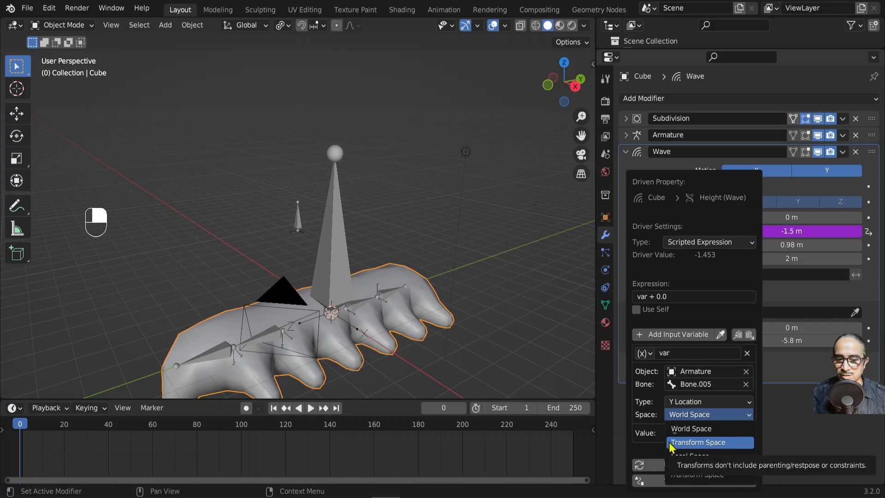
left_click(721, 443)
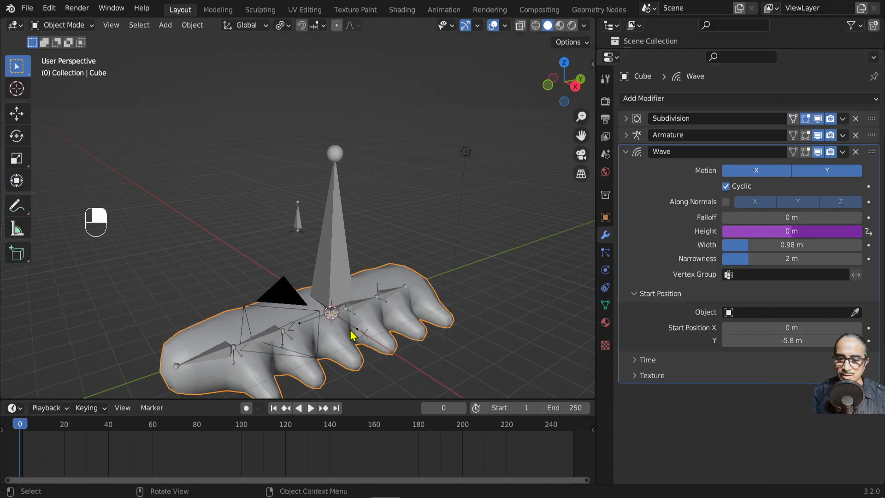
Put the armature in Pose Mode and auto-key the small control bone at its resting position on frame 0
middle_click_drag(477, 267, 419, 251)
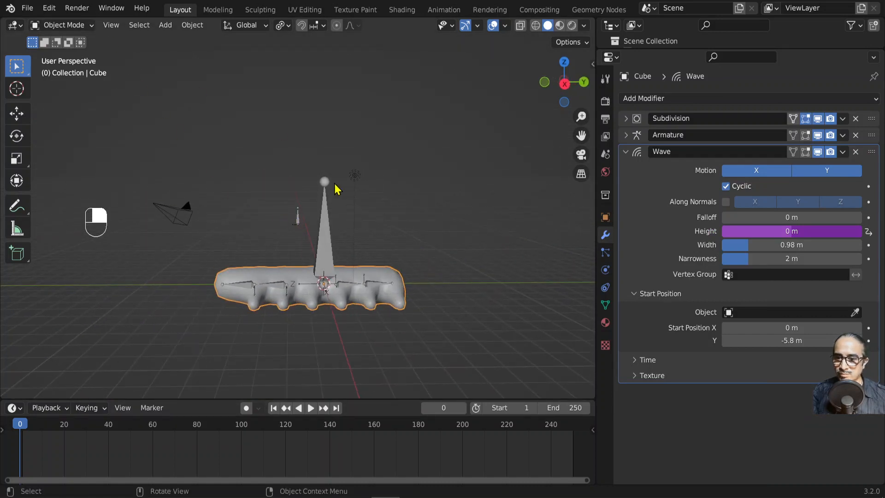
left_click(335, 184)
left_click(69, 25)
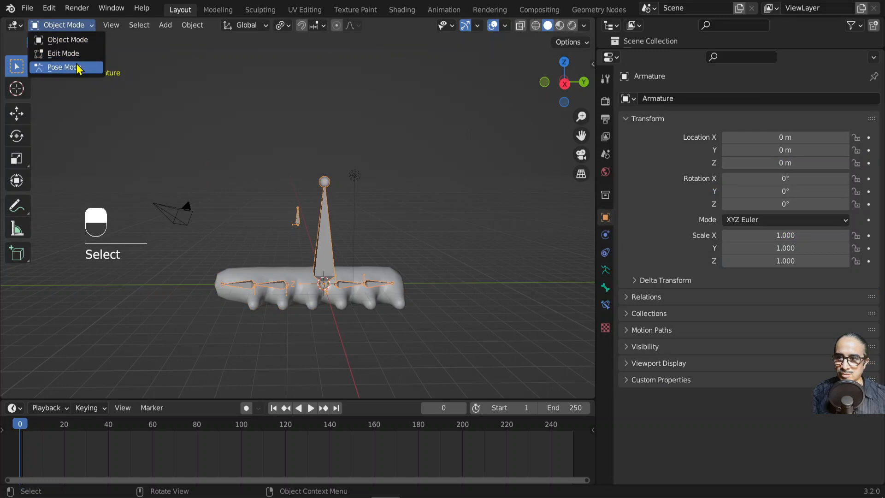
left_click(76, 66)
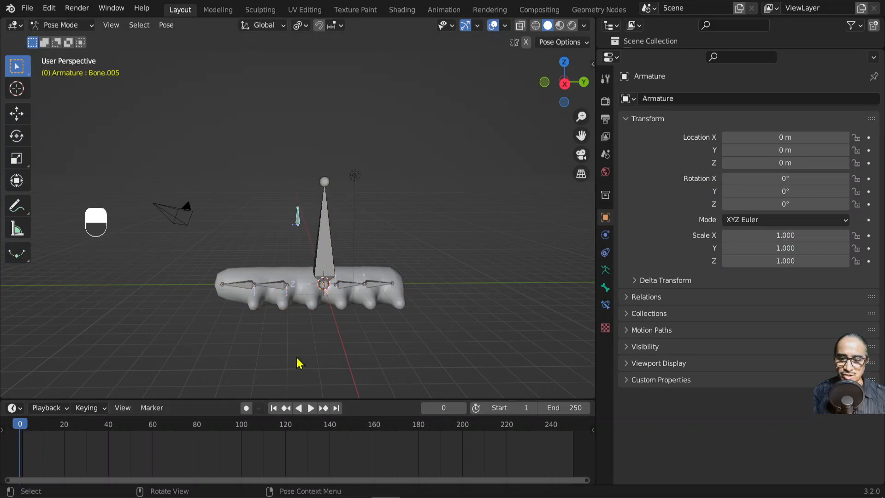
key("g")
left_click(295, 271)
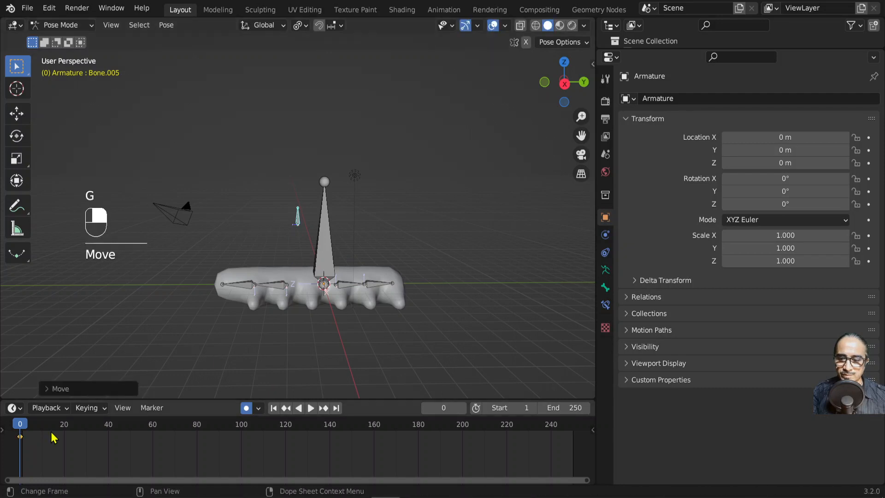
Keyframe the control bone at frame 40 in its unchanged resting position
left_click_drag(24, 425, 109, 424)
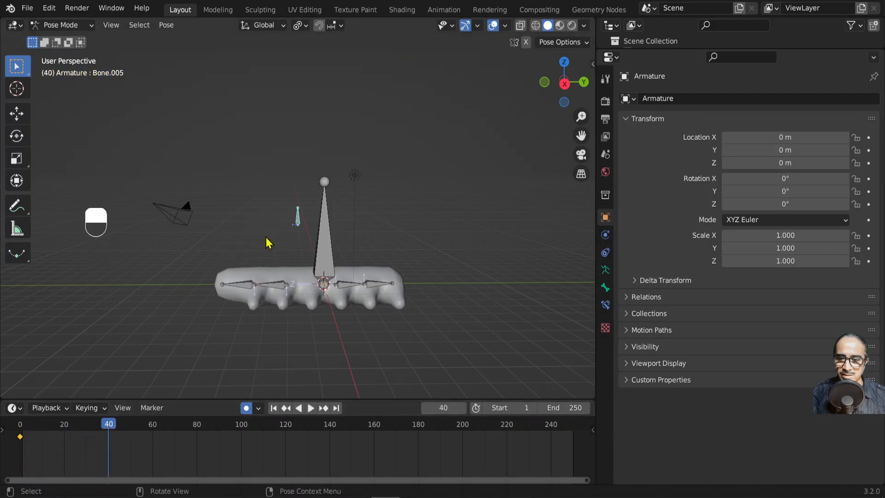
key("g")
left_click(287, 233)
At frame 45, raise the control bone slightly along the global Z axis with auto keying to start the body rippling
scroll(108, 459, "up", 4)
middle_click_drag(199, 447, 300, 436)
middle_click_drag(228, 453, 231, 438)
mouse_move(221, 424)
left_mouse_down()
mouse_move(212, 424)
mouse_move(226, 424)
left_mouse_up()
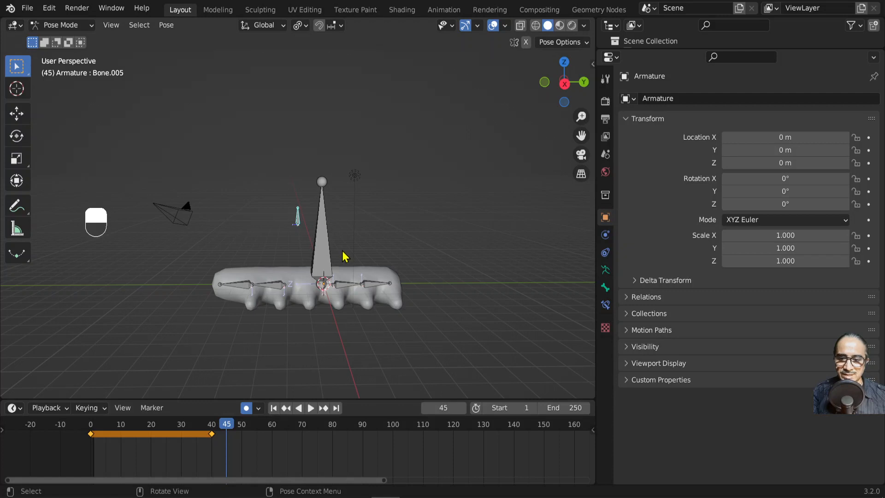
key("g")
key("z")
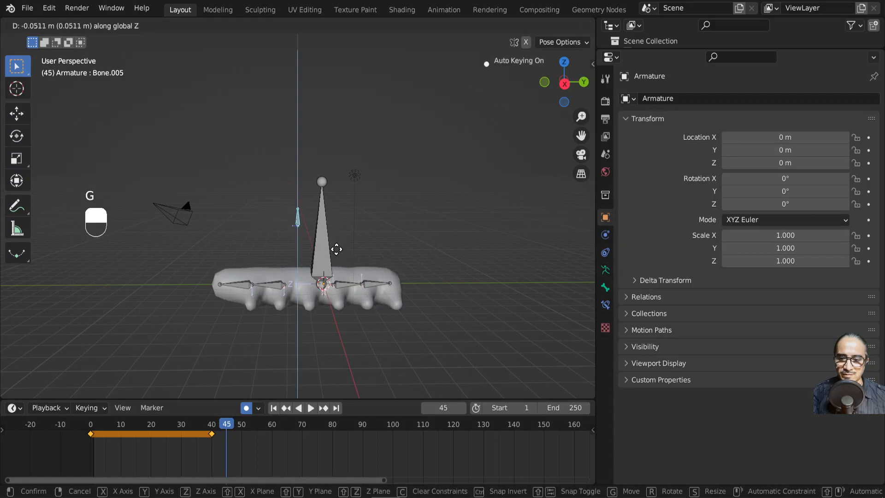
left_click(337, 250)
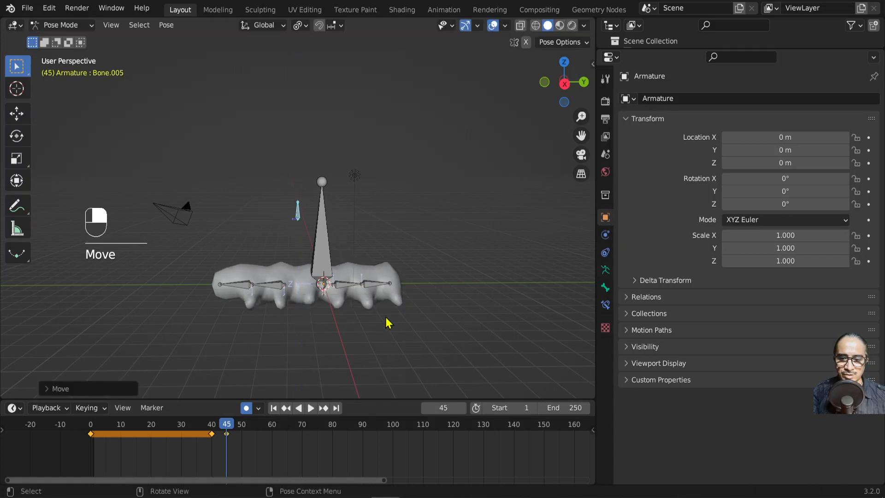
Play the animation from frame 0 to check how the control bone's keyframes drive the caterpillar's ripples
scroll(86, 434, "down", 1)
left_click(106, 424)
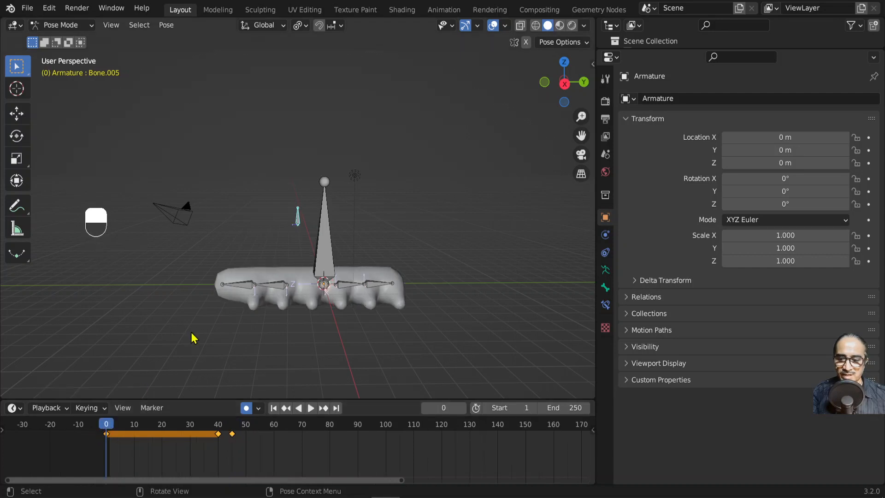
key("space")
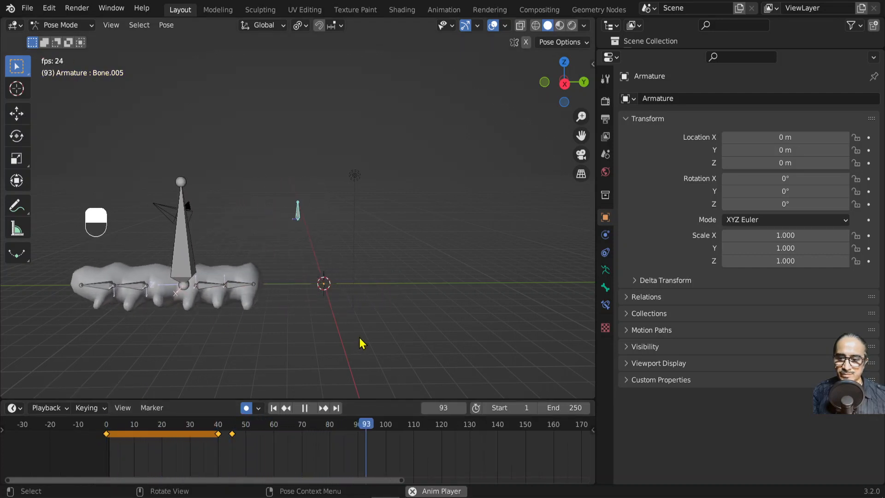
scroll(362, 344, "down", 4)
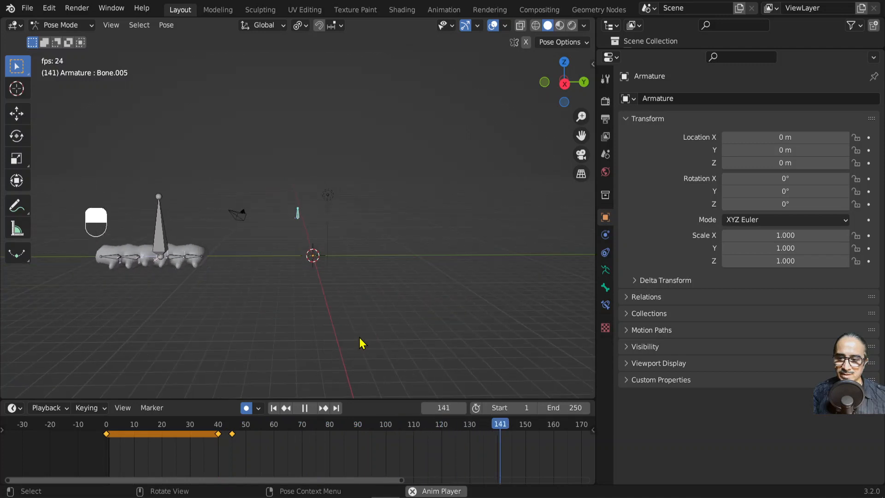
key("space")
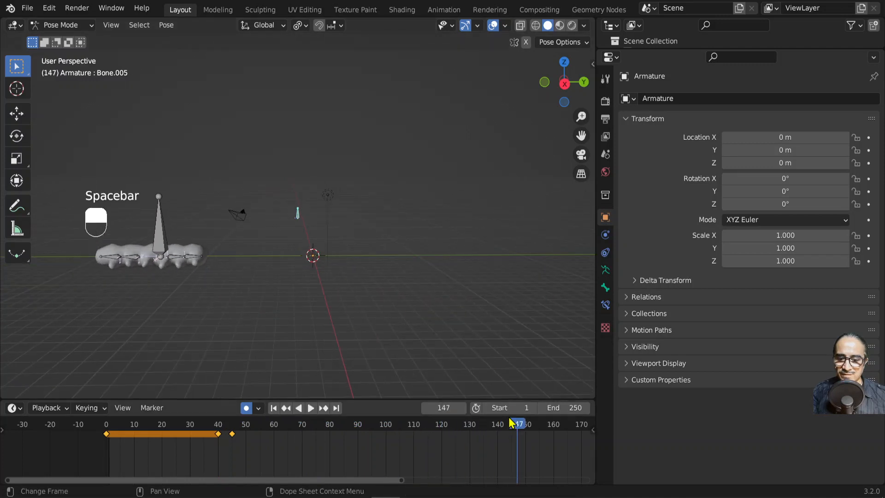
At frame 138, reset the control bone's location with auto keying to stop the body ripples
left_click_drag(509, 419, 491, 420)
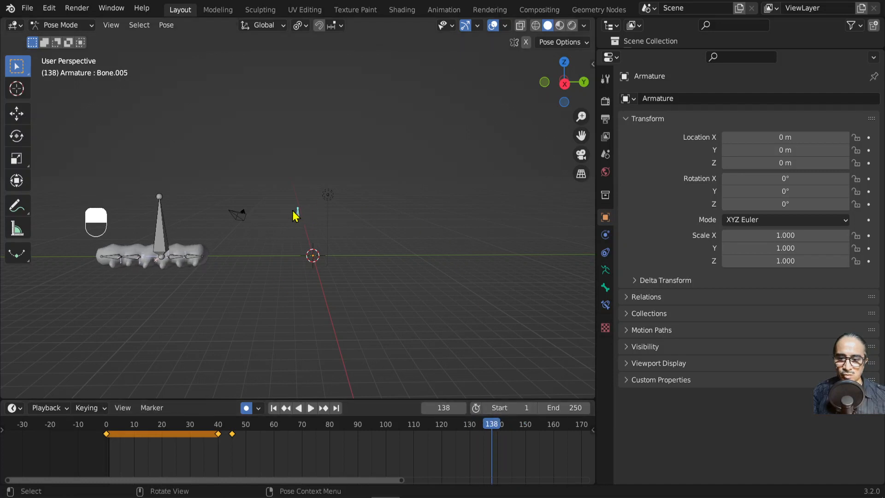
key("alt+g")
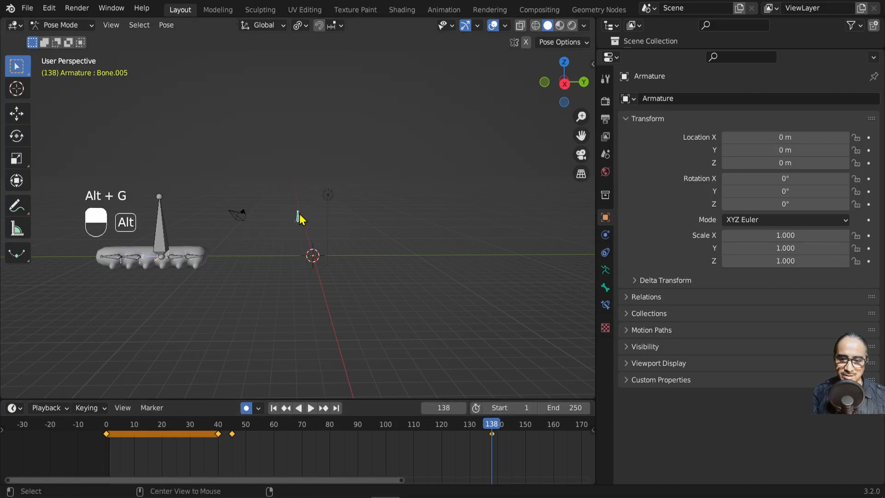
left_click_drag(491, 429, 480, 424)
Duplicate the control bone's raised keyframe from frame 45 to about frame 135, just before the reset keyframe
left_click(231, 434)
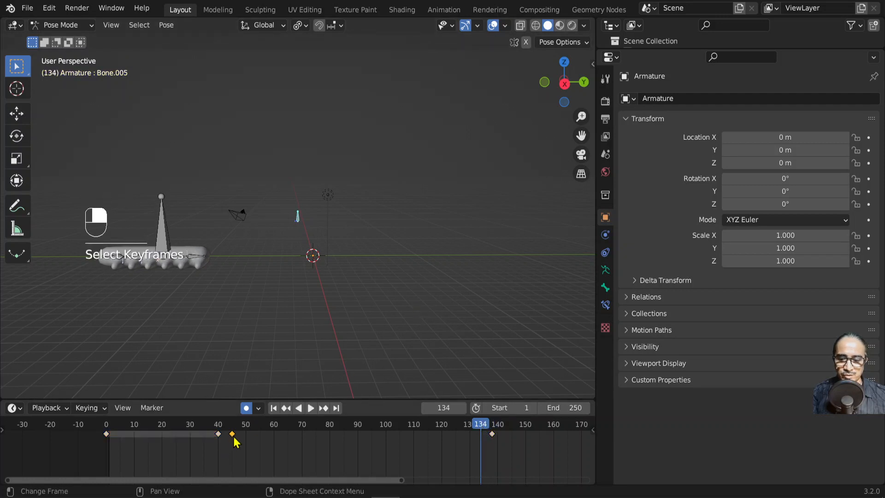
scroll(258, 448, "up", 1)
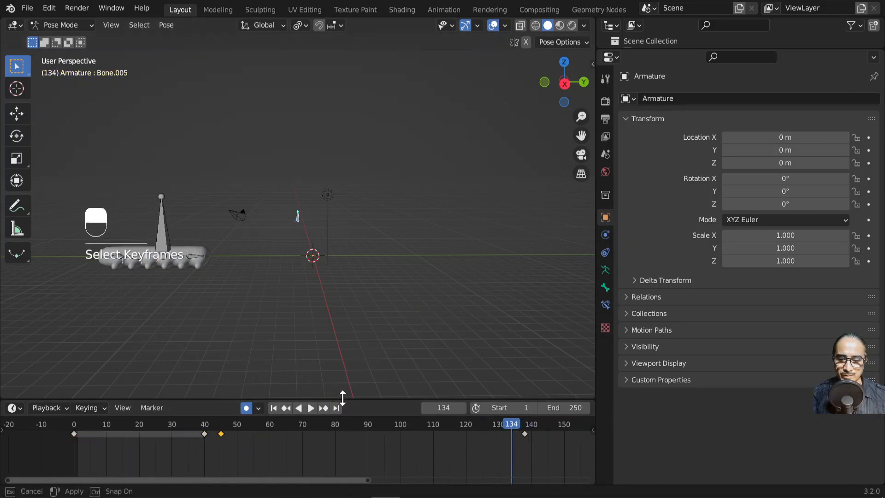
left_click_drag(338, 397, 319, 312)
scroll(223, 341, "down", 2)
left_click_drag(222, 342, 253, 343)
key("space")
key("shift")
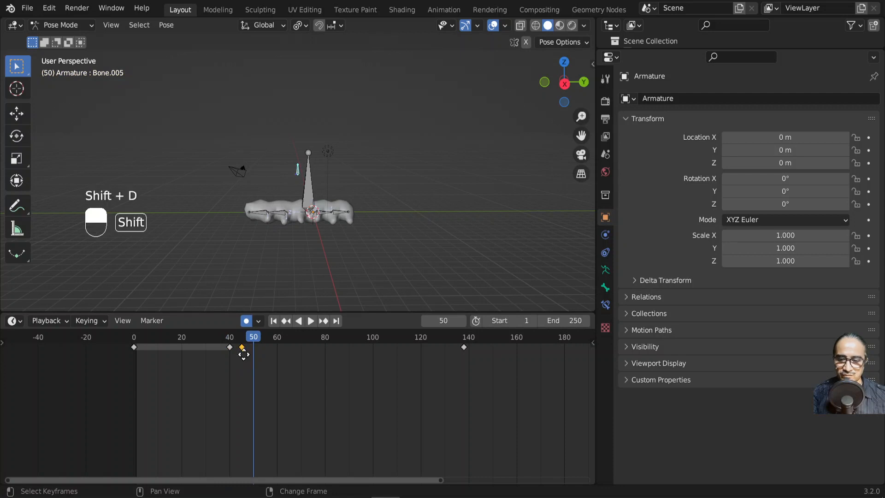
key("shift+d")
left_click(456, 375)
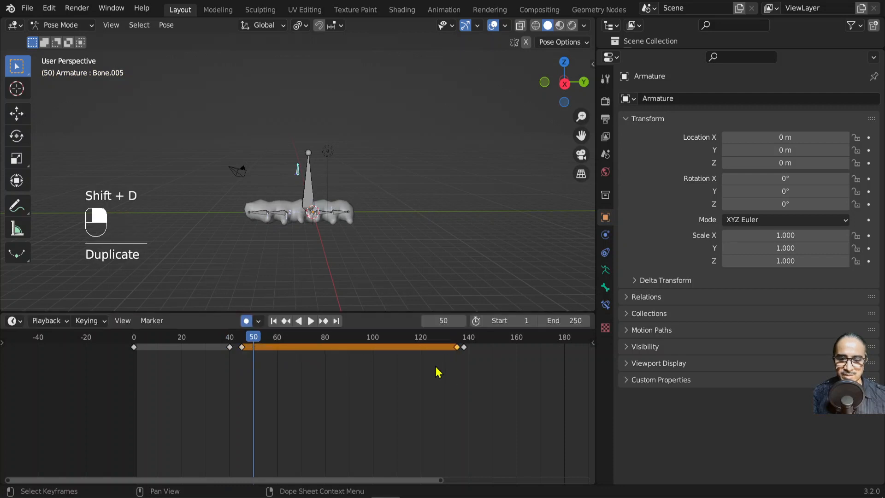
Play the animation and scrub around frame 139 to check how the ripples stop after the crawl
key("space")
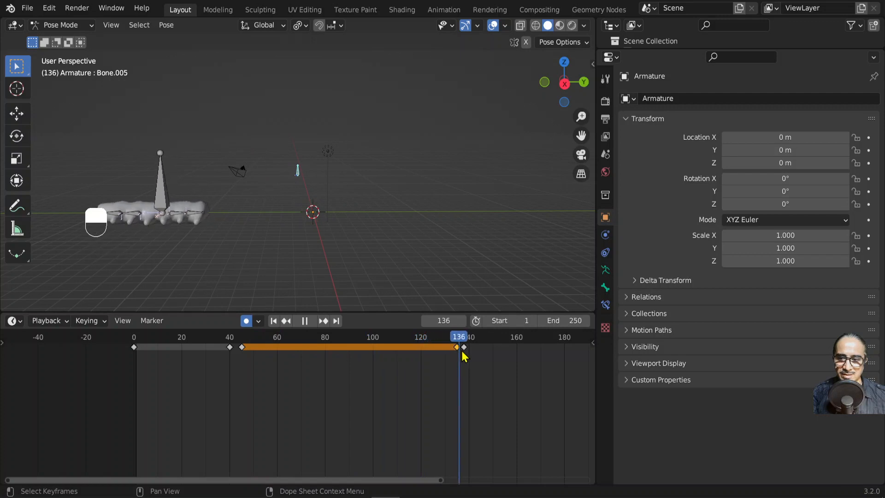
mouse_move(476, 351)
left_mouse_down()
mouse_move(454, 351)
mouse_move(465, 351)
left_mouse_up()
key("space")
Return the armature to Object Mode and select the caterpillar body mesh to access its Wave modifier
scroll(249, 241, "up", 2)
middle_click_drag(249, 246, 310, 229, "shift")
left_click(253, 221)
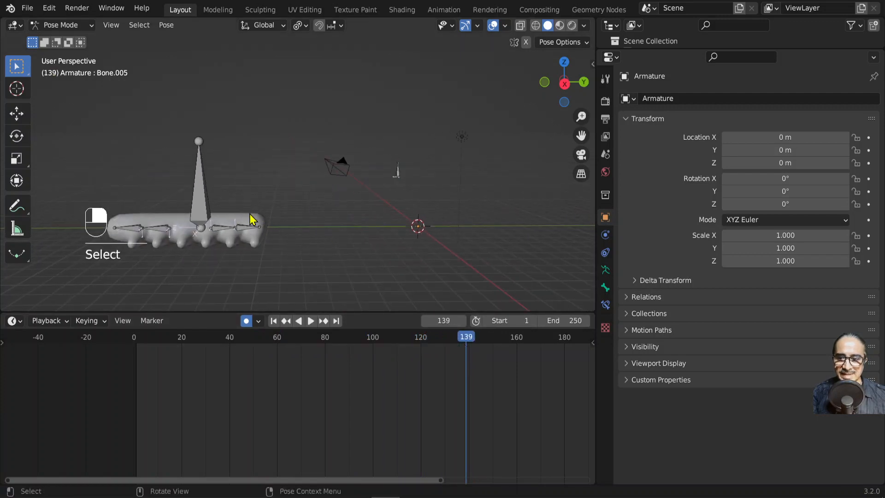
key("ctrl+Tab")
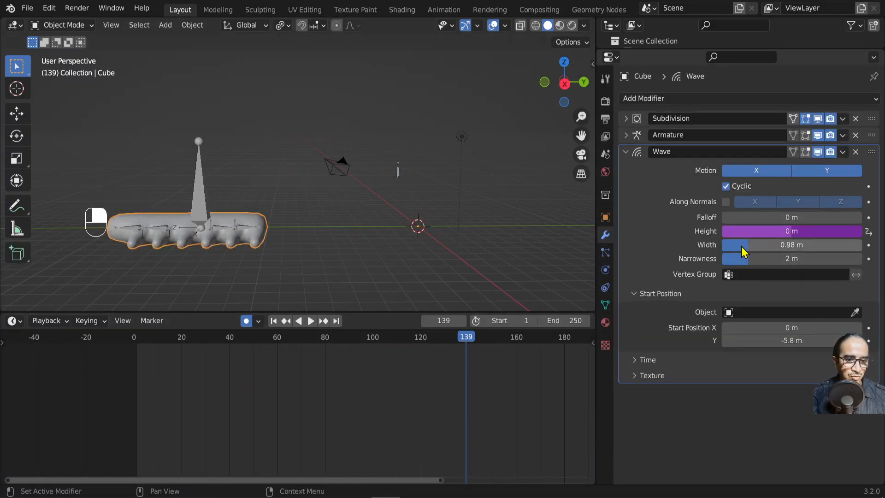
Try Wave Narrowness values of 2.5 m, 4.2 m, 6.9 m and 0.45 m while replaying the animation
left_click_drag(738, 261, 756, 261)
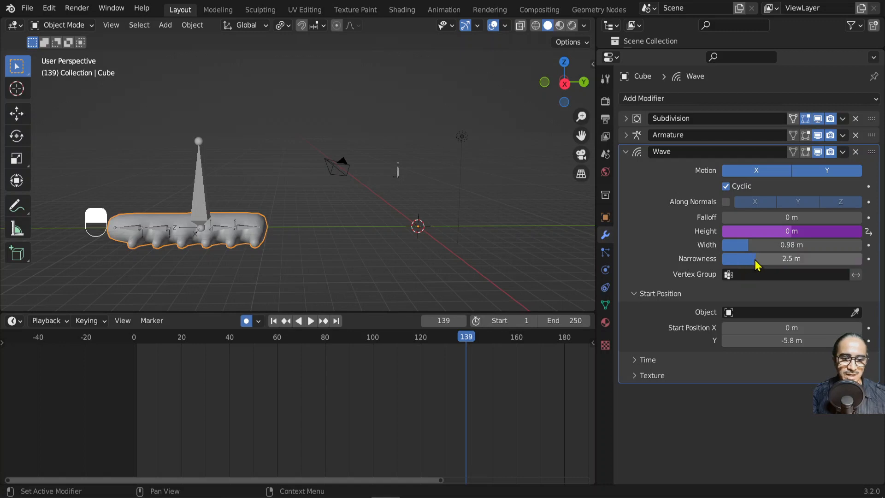
left_click(134, 340)
key("space")
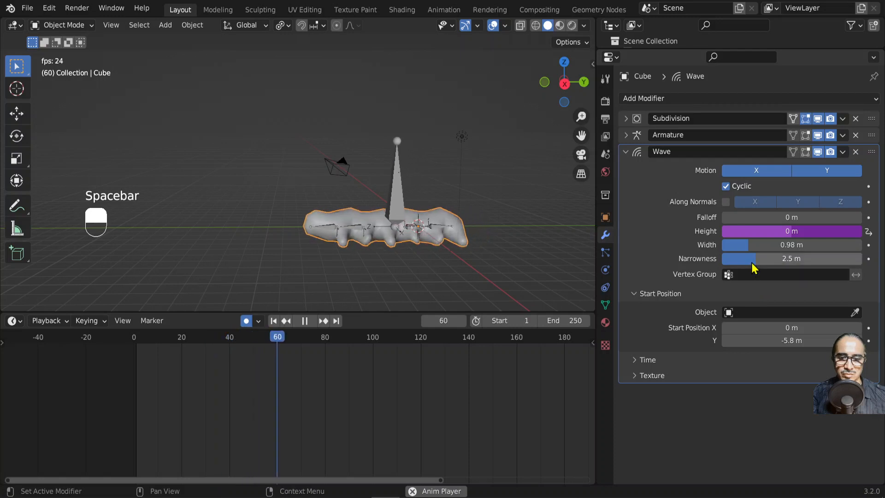
left_click_drag(756, 269, 783, 265)
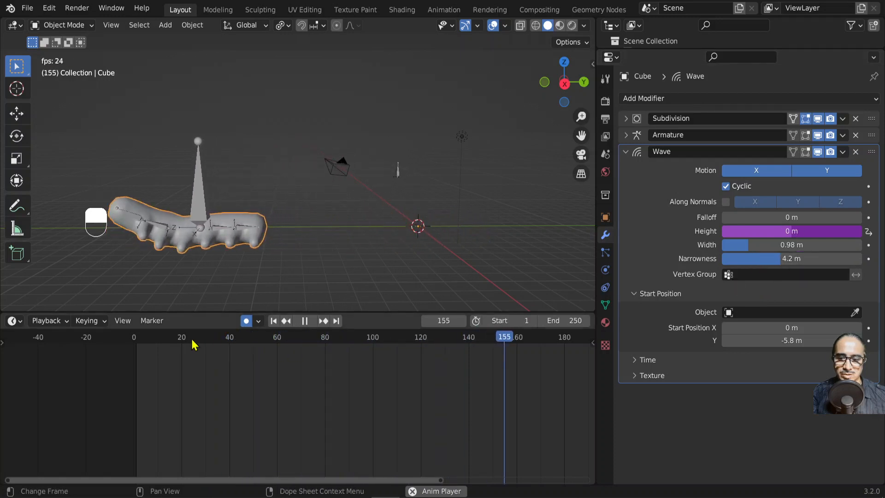
left_click(159, 349)
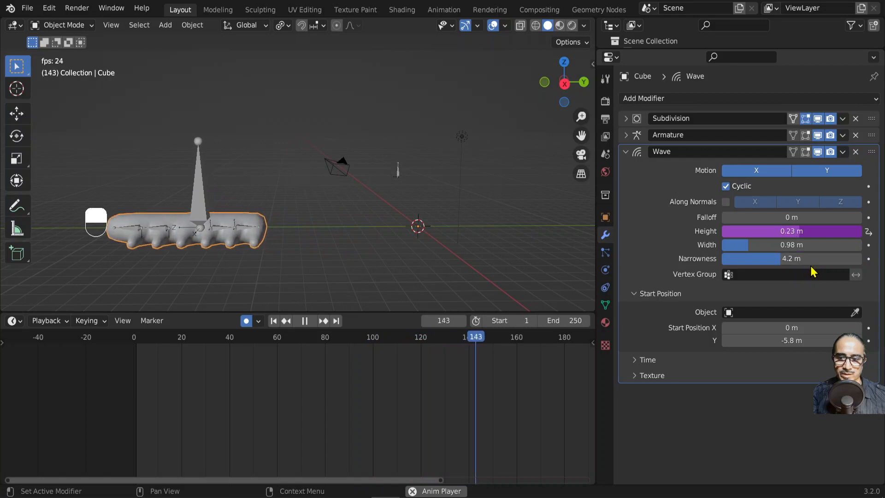
left_click_drag(785, 259, 823, 259)
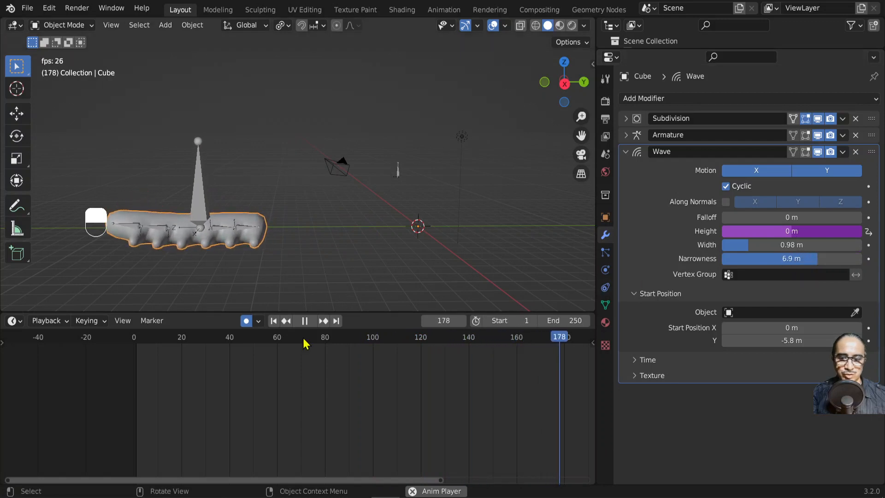
left_click(127, 337)
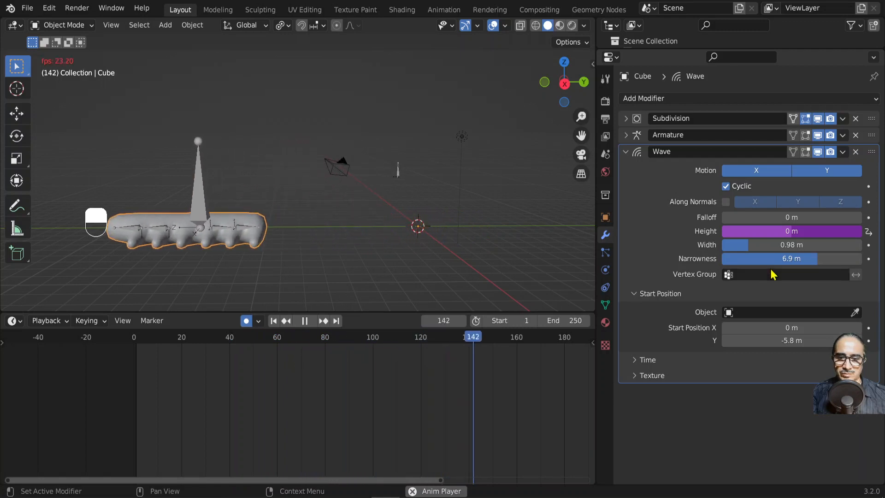
key("space")
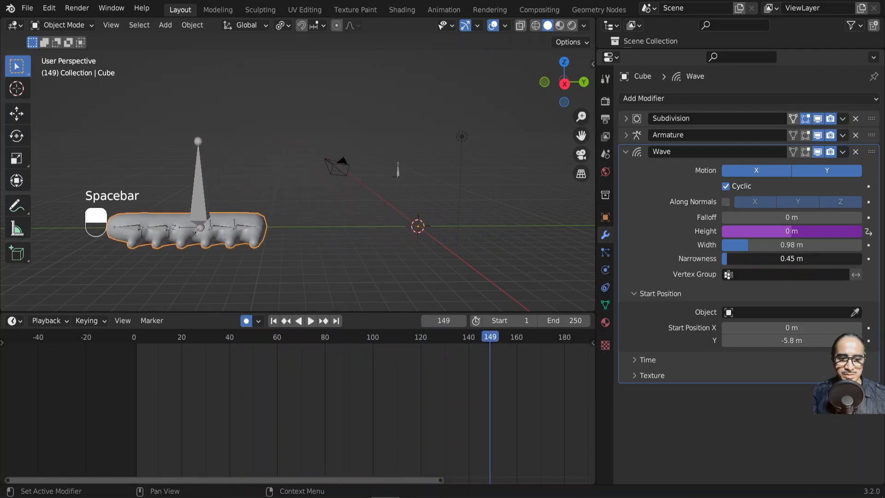
left_click(133, 345)
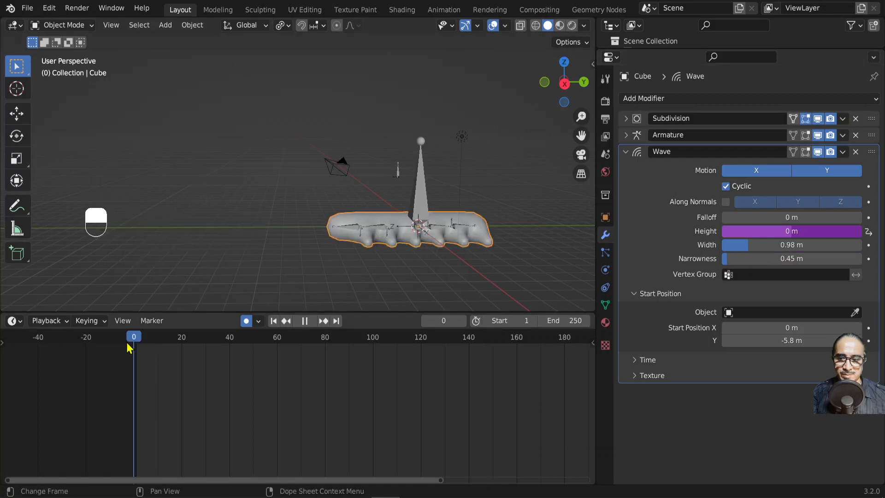
key("space")
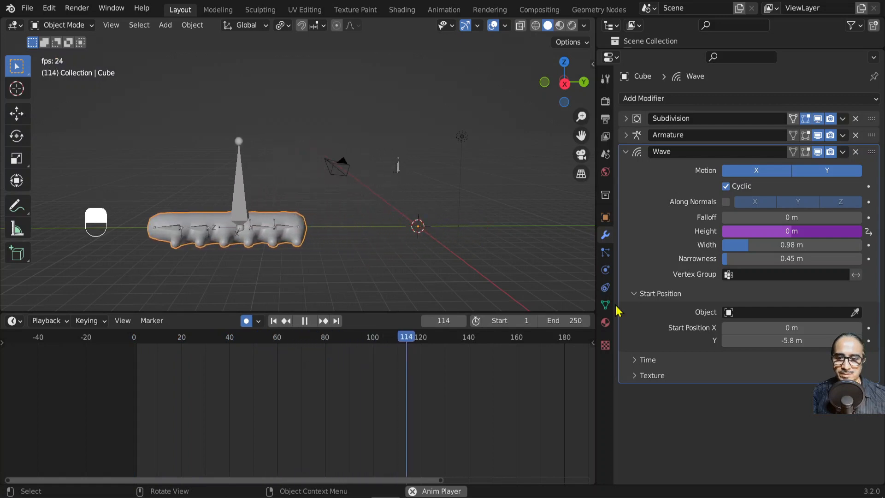
During playback, set the Wave modifier's Width to 1.1 m, Narrowness to 1.1 m and time Speed to 0.09
left_click_drag(749, 245, 753, 245)
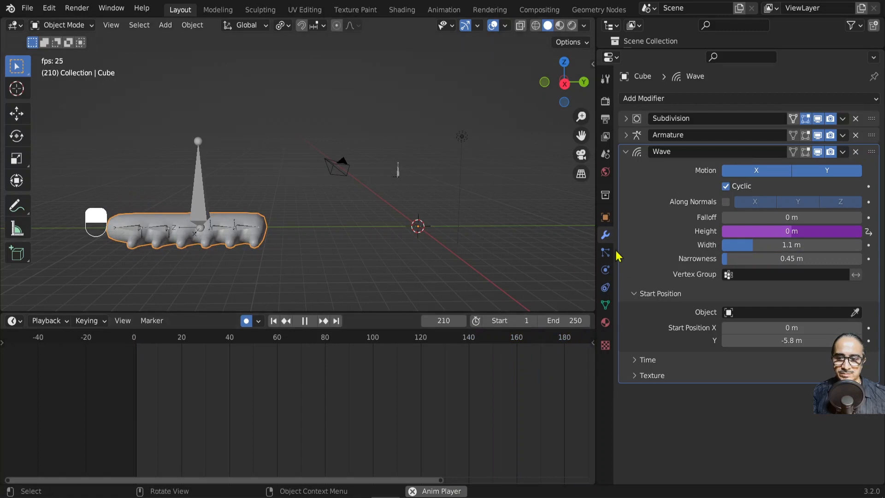
left_click_drag(734, 259, 737, 259)
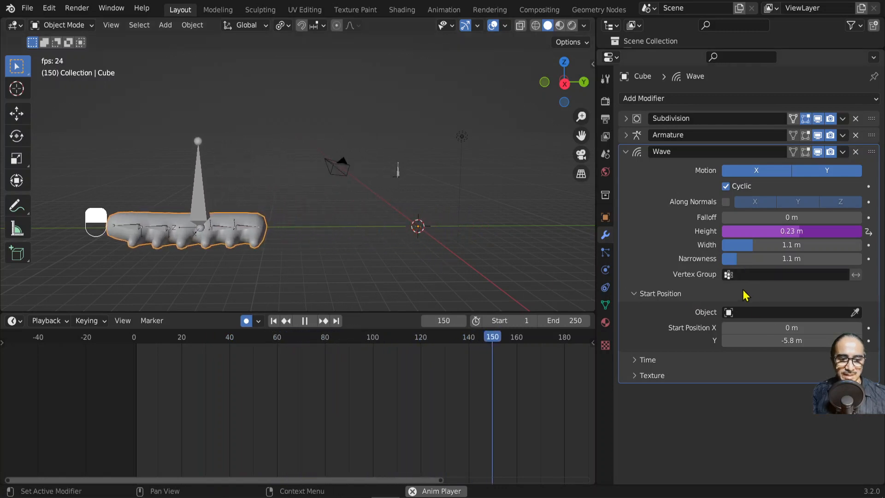
left_click(647, 362)
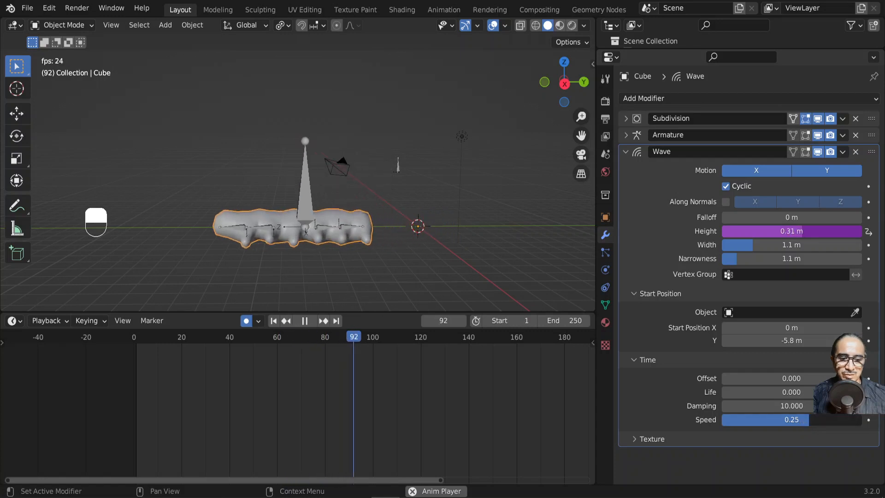
left_click_drag(810, 420, 825, 421)
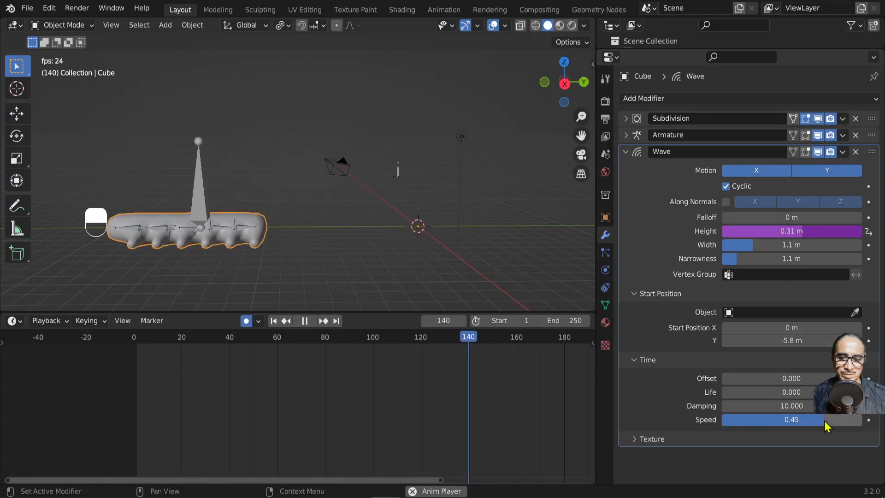
left_click_drag(823, 421, 819, 421)
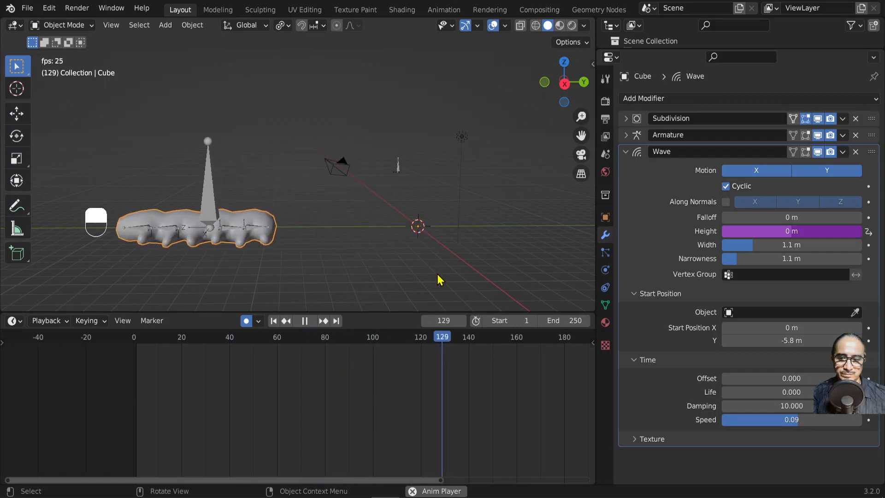
middle_click_drag(419, 243, 452, 249)
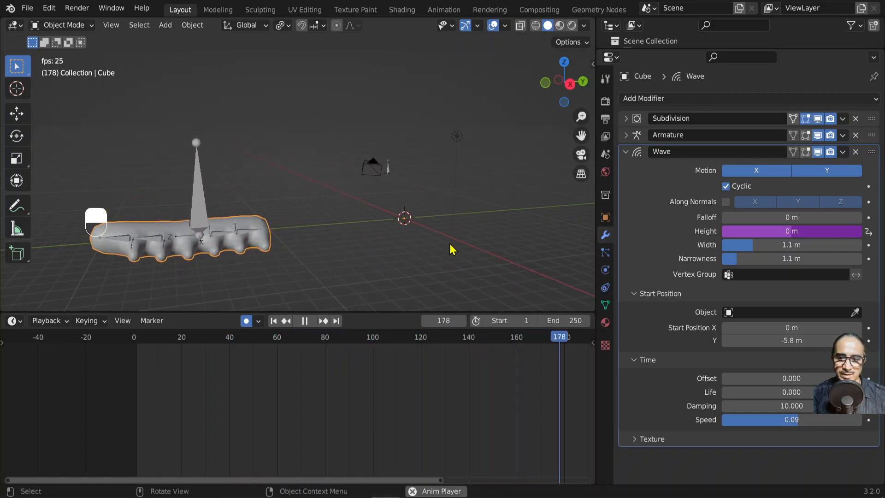
key("space")
In the armature's Edit Mode, parent the small control bone to the large upright master bone with Keep Offset
left_click(388, 171)
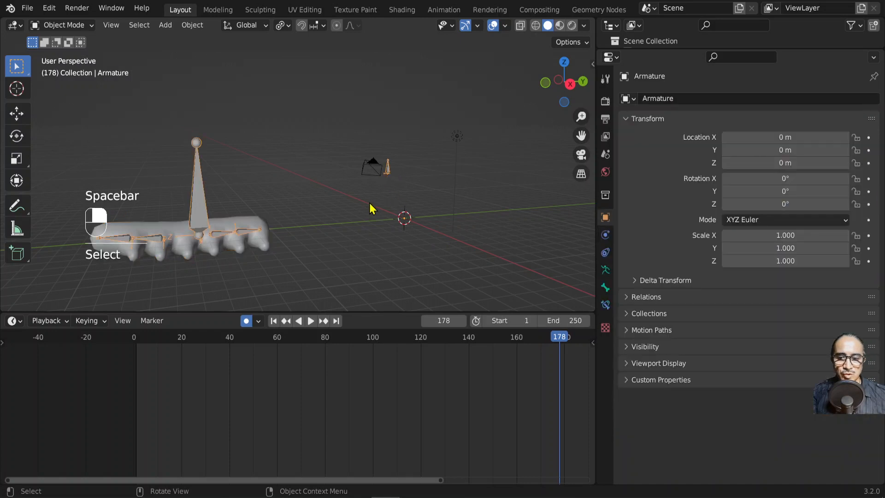
middle_click_drag(372, 208, 402, 178)
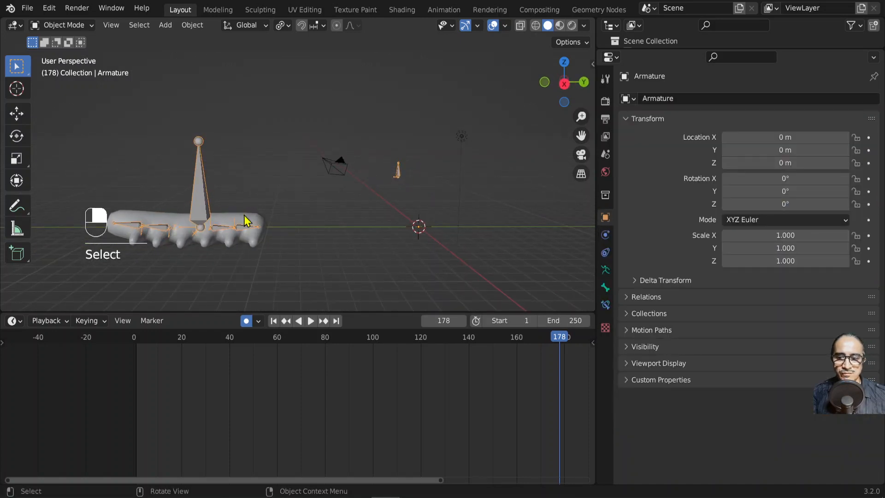
key("Tab")
scroll(465, 199, "up", 3)
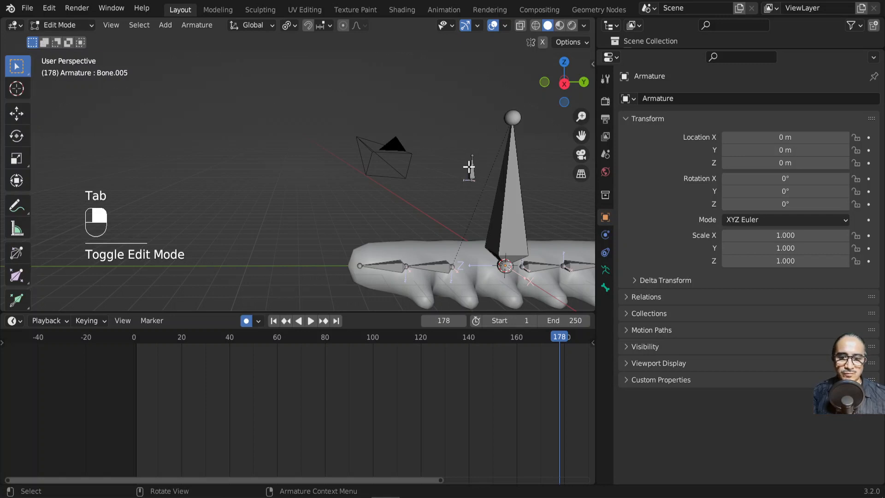
left_click(470, 169, "shift")
middle_click_drag(469, 167, 398, 159, "shift")
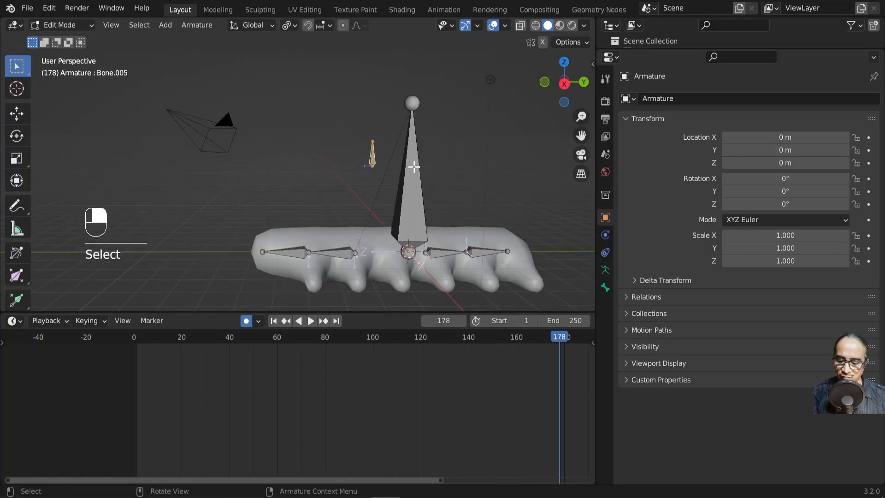
left_click(417, 152, "shift")
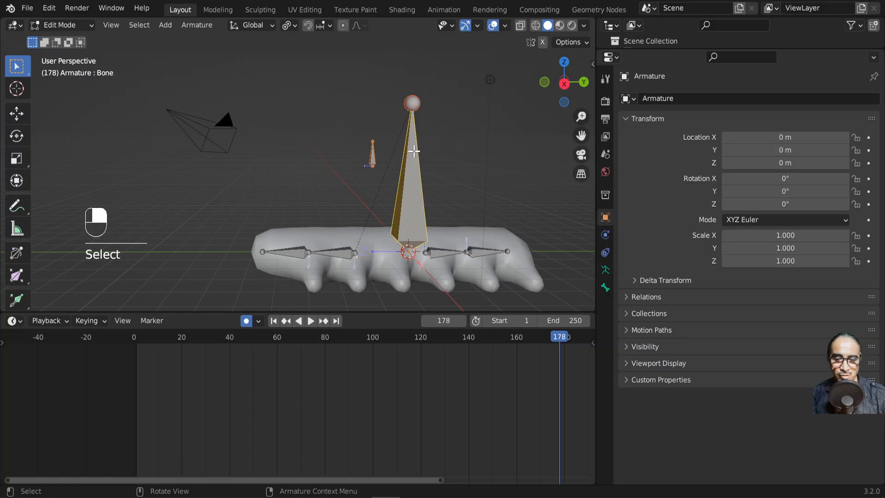
key("ctrl+p")
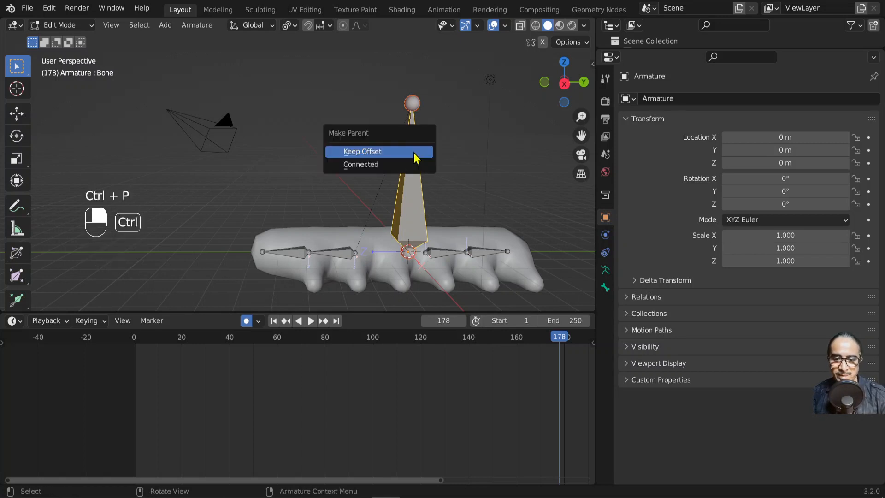
left_click(413, 151)
Go back to frame 2 and switch the armature to Pose Mode
key("Tab")
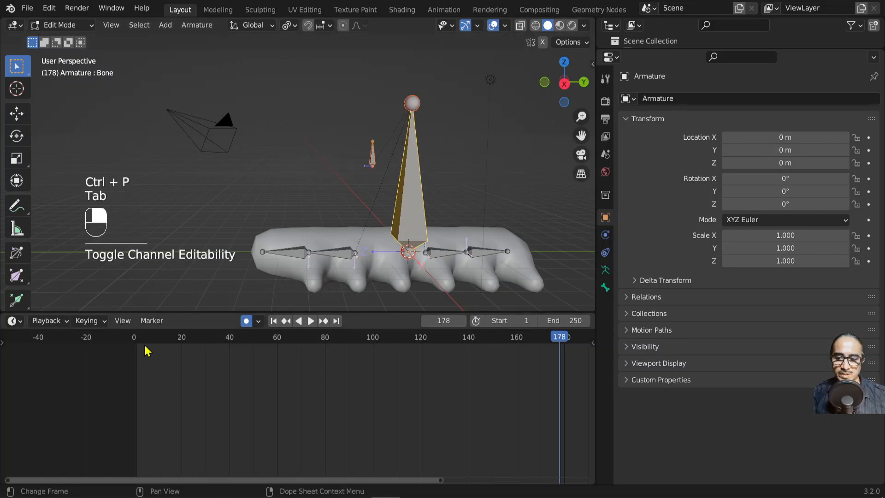
left_click(139, 346)
scroll(293, 197, "down", 3)
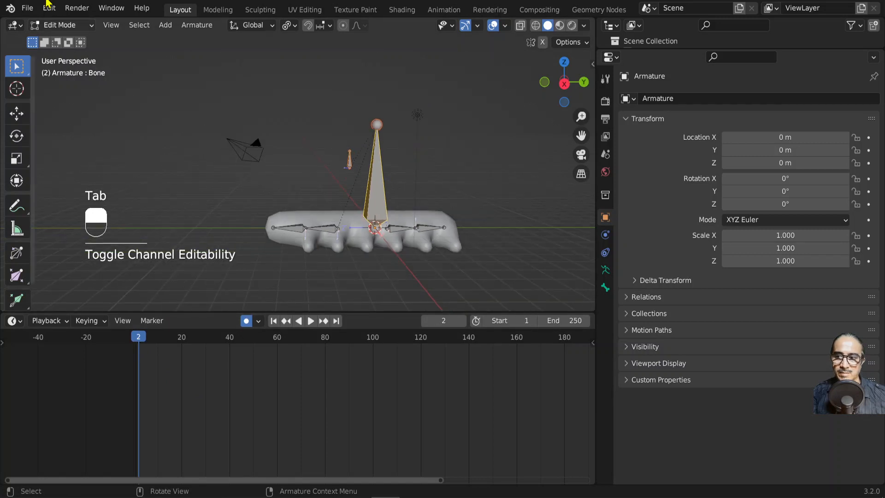
left_click(59, 25)
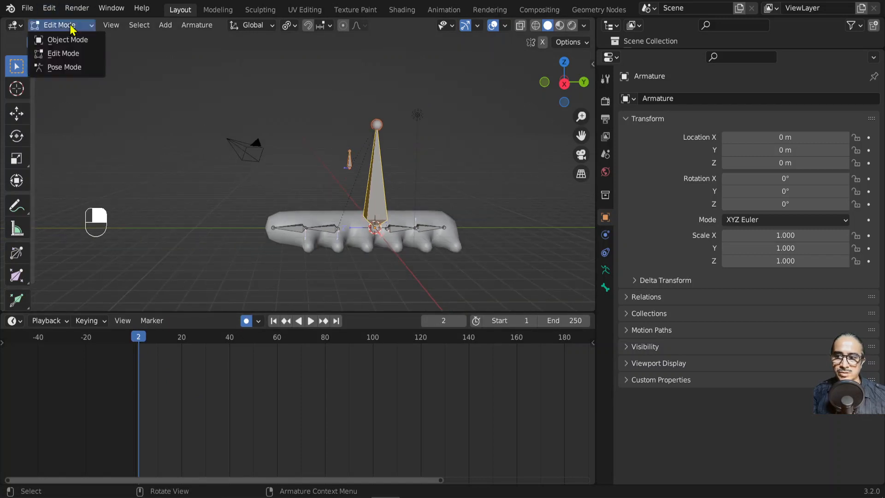
left_click(70, 66)
Play the finished crawl from several angles to check that the control bone follows the master bone
scroll(395, 213, "down", 2)
key("space")
middle_click_drag(413, 212, 335, 172)
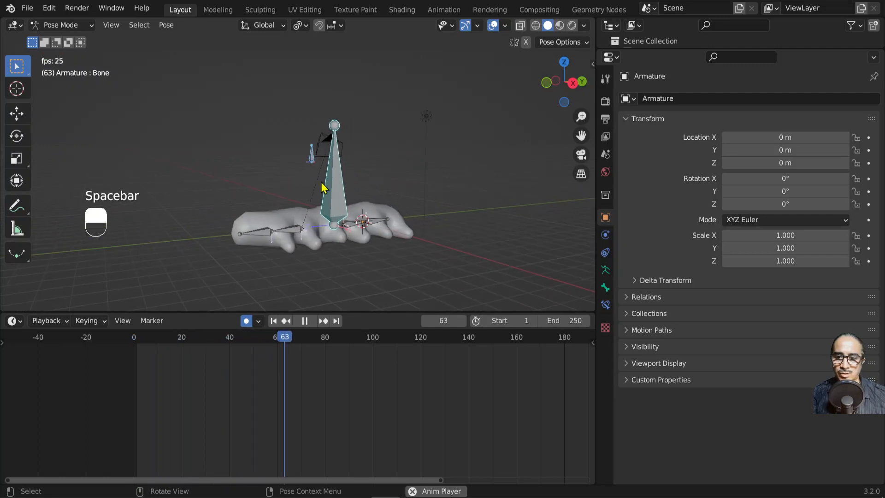
middle_click_drag(259, 223, 348, 221, "shift")
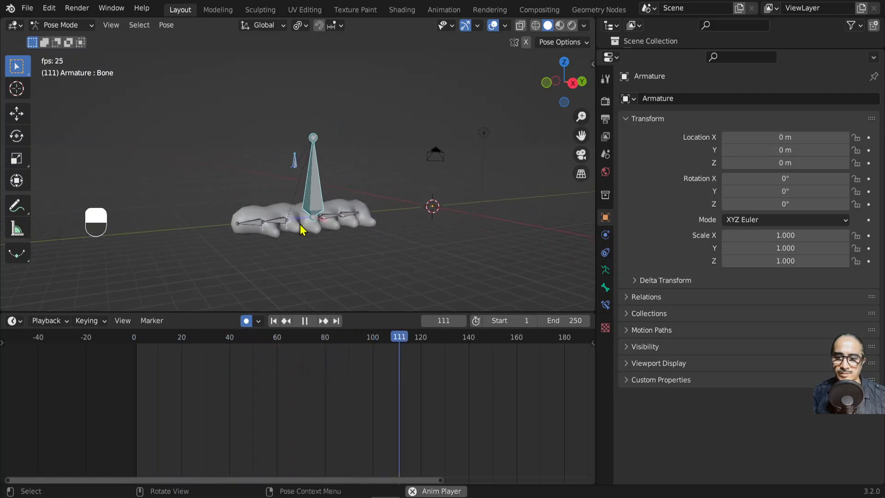
mouse_move(296, 229)
middle_mouse_down()
mouse_move(271, 244)
mouse_move(338, 250)
mouse_move(294, 239)
middle_mouse_up()
scroll(339, 252, "up", 2)
scroll(295, 245, "down", 5)
key("space")
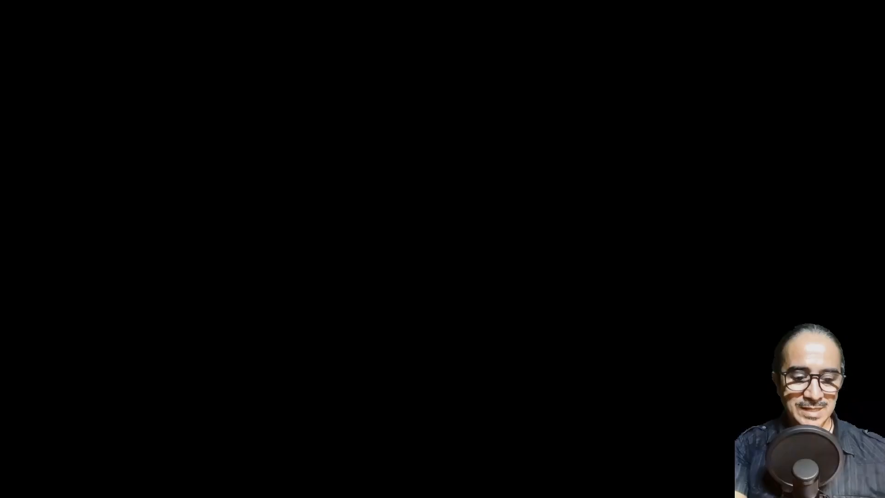
key("KP_Multiply")
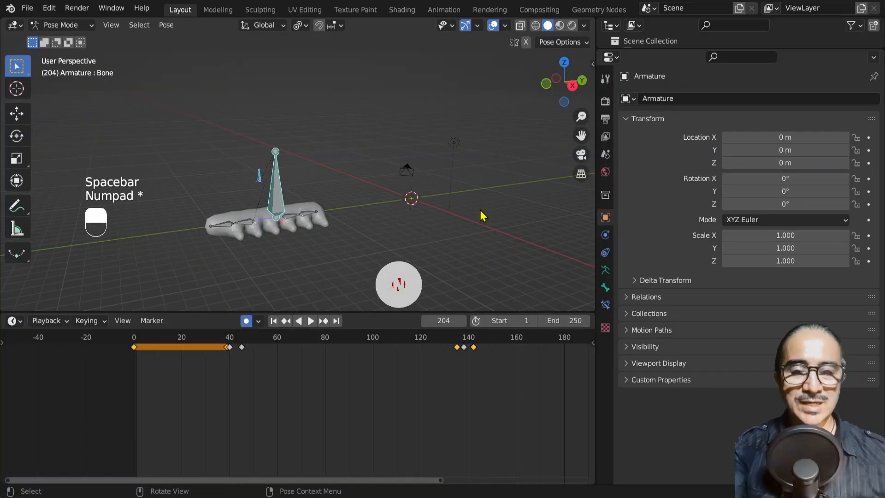